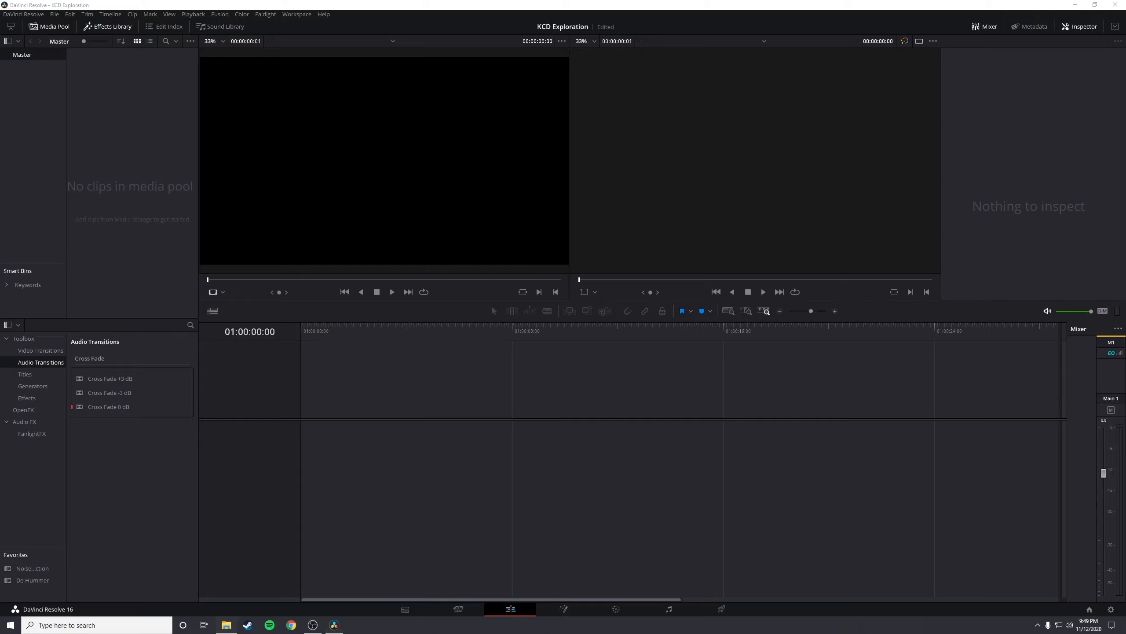
Import the intro clip, the 20-second clip and the KCD Background Sounds clips into the media pool
left_click_drag(1125, 266, 169, 195)
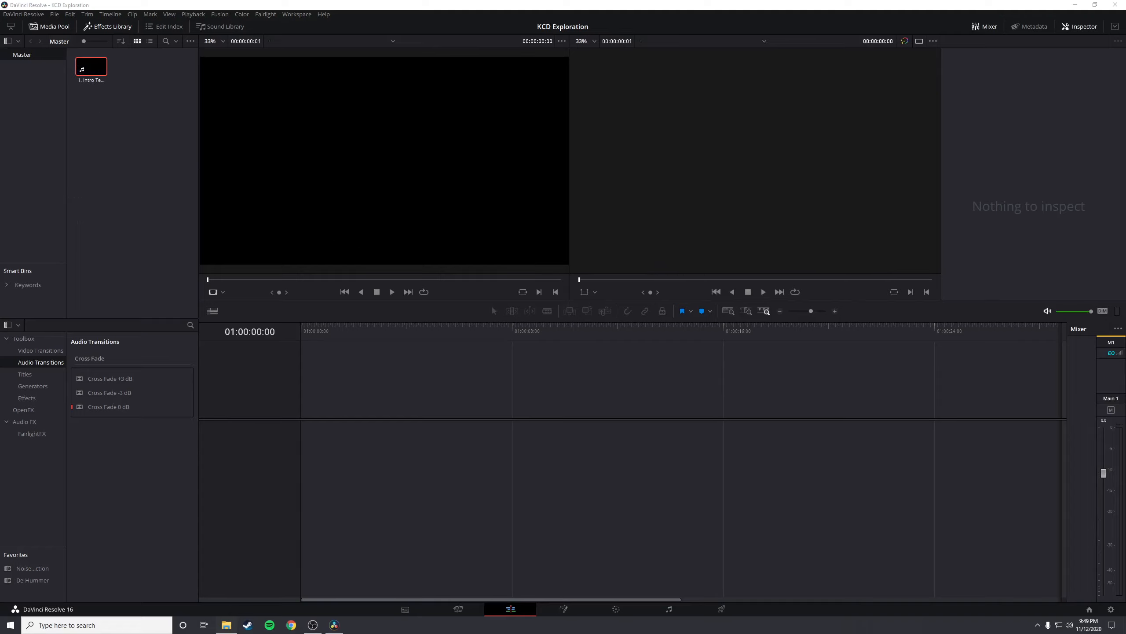
left_click_drag(542, 295, 126, 128)
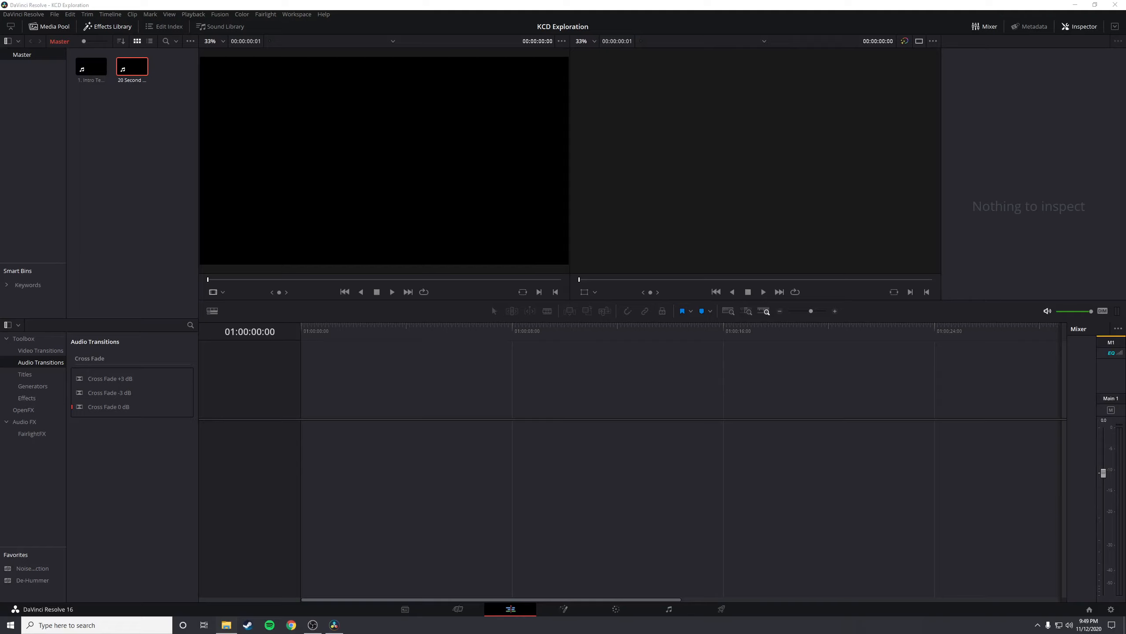
left_click_drag(1125, 352, 151, 176)
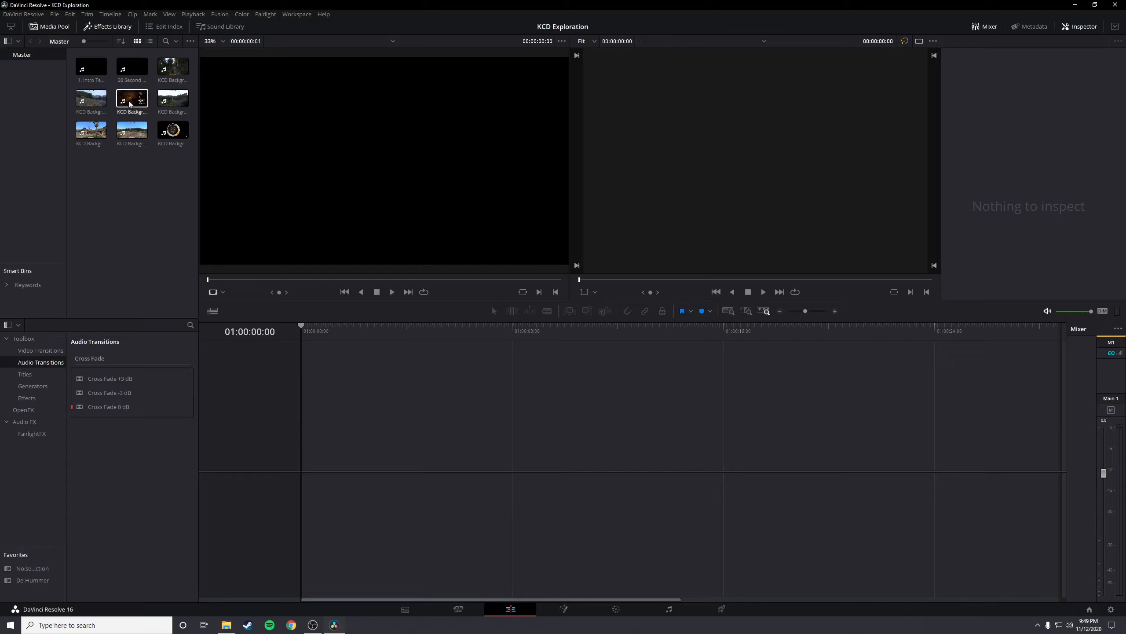
Place the intro clip at the start of a new timeline and play it back
left_click_drag(91, 75, 381, 440)
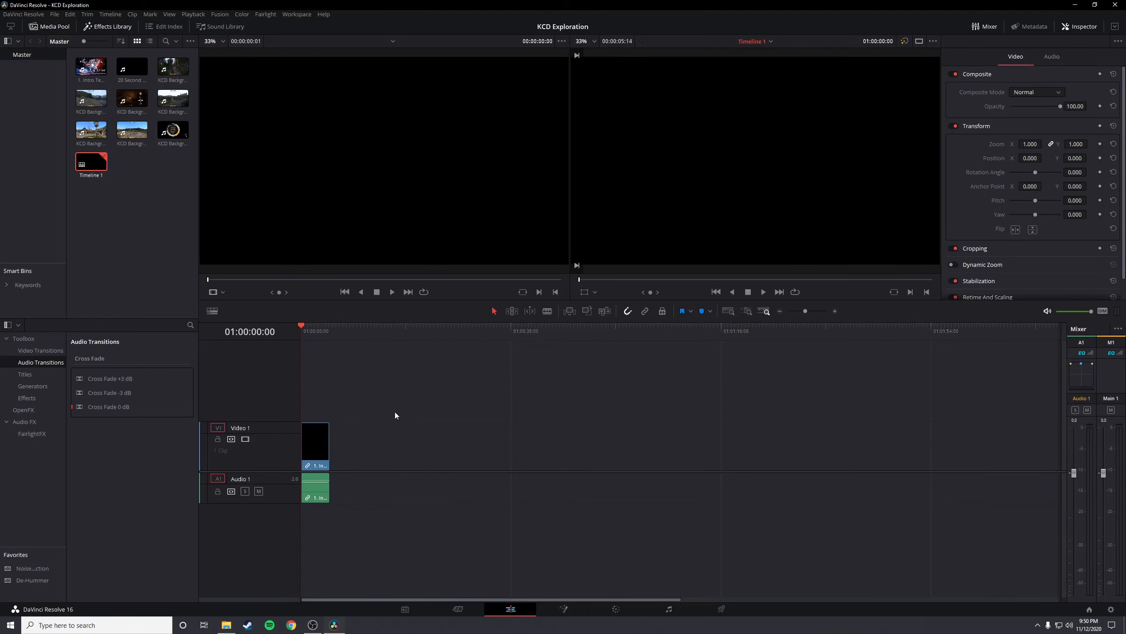
key("space")
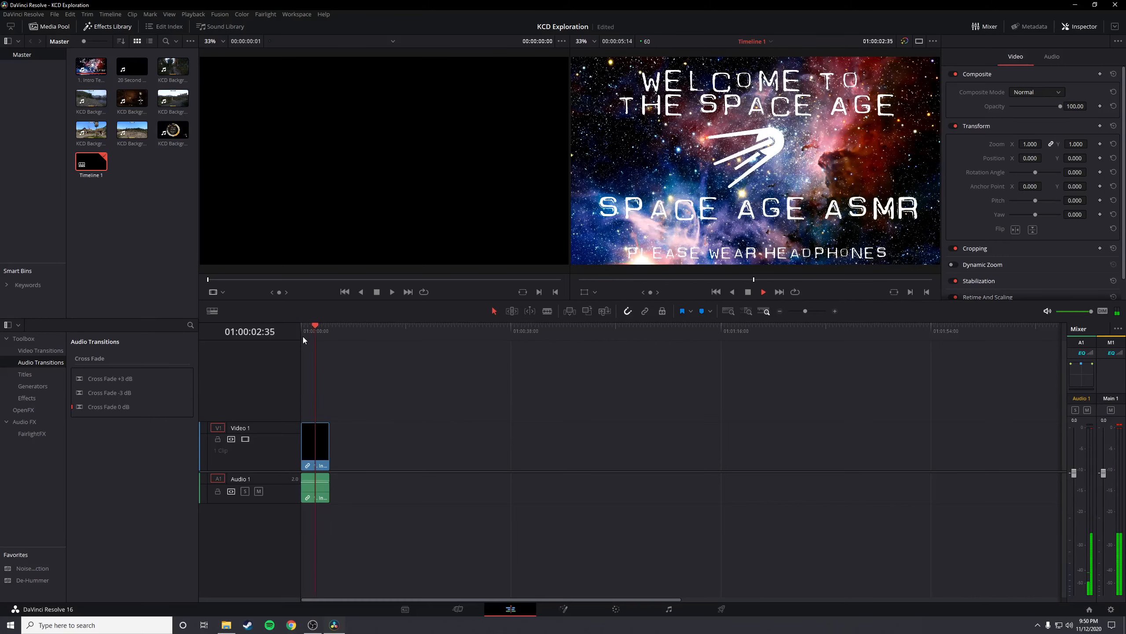
left_click(303, 336)
key("space")
Preview KCD Background Sounds (3).mp4 and KCD Background Sounds (7).mp4 in the source viewer, examining several points of each
left_click(174, 70)
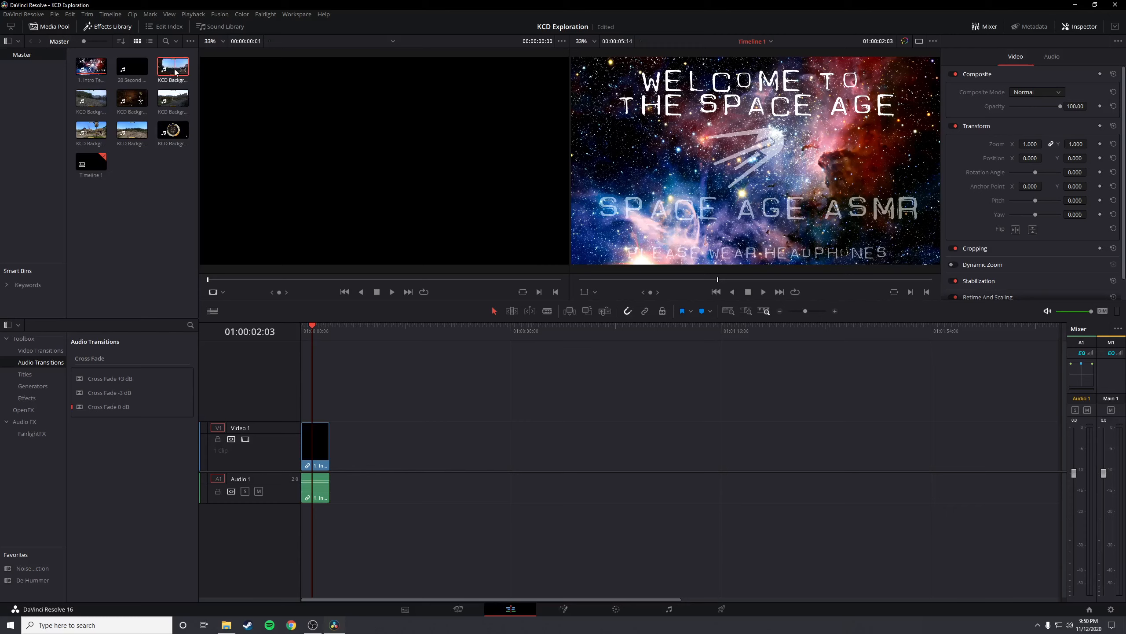
double_click(174, 70)
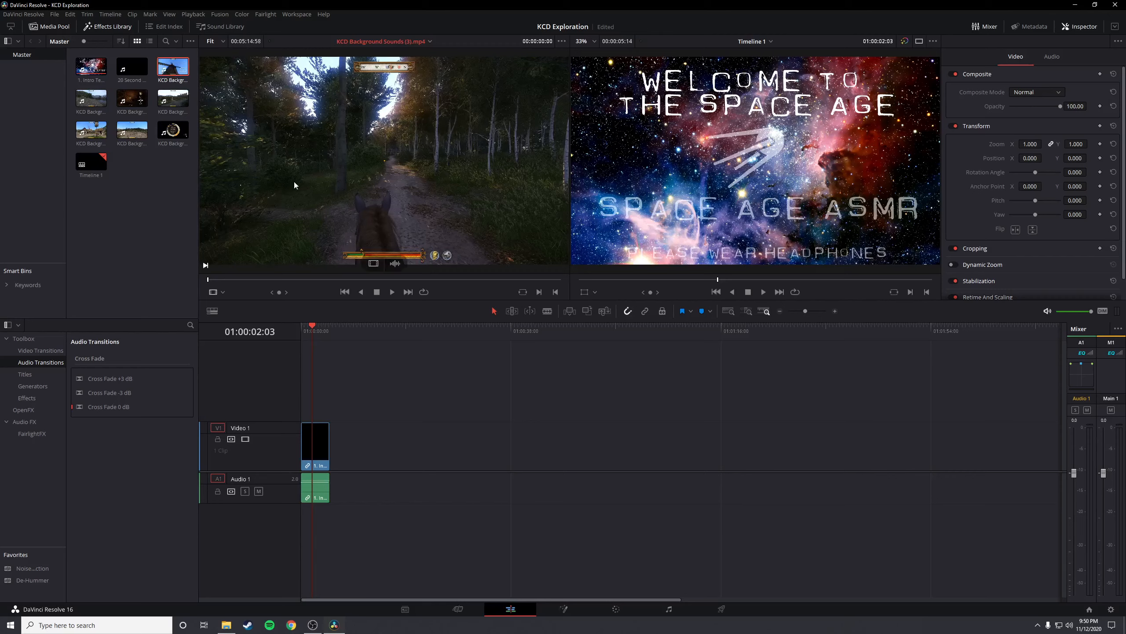
left_click(242, 280)
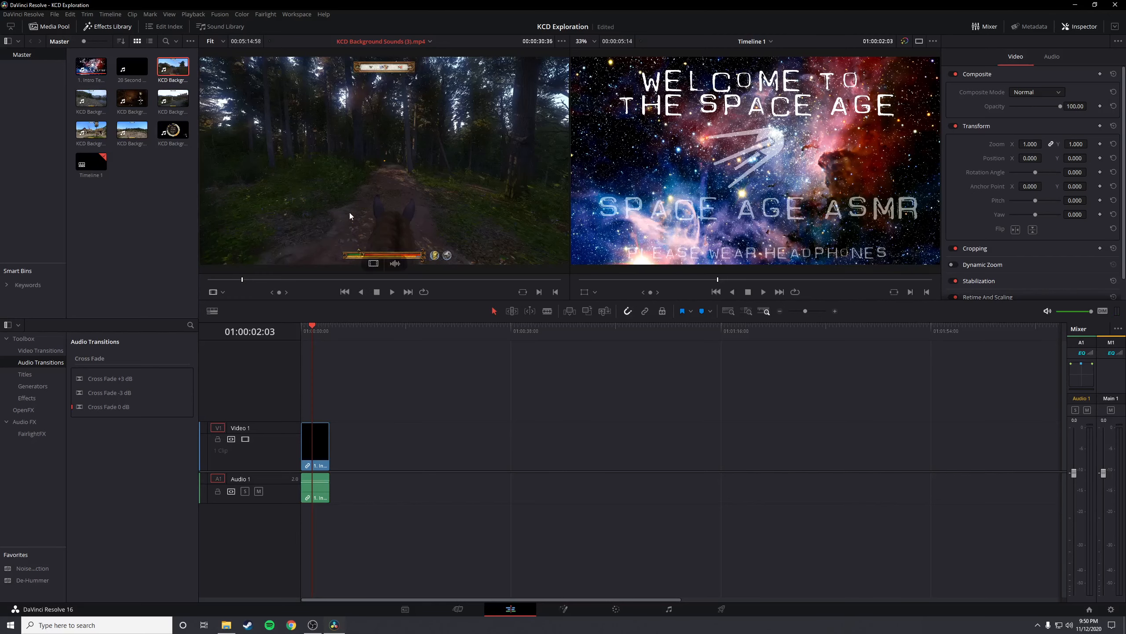
left_click(469, 278)
left_click(90, 100)
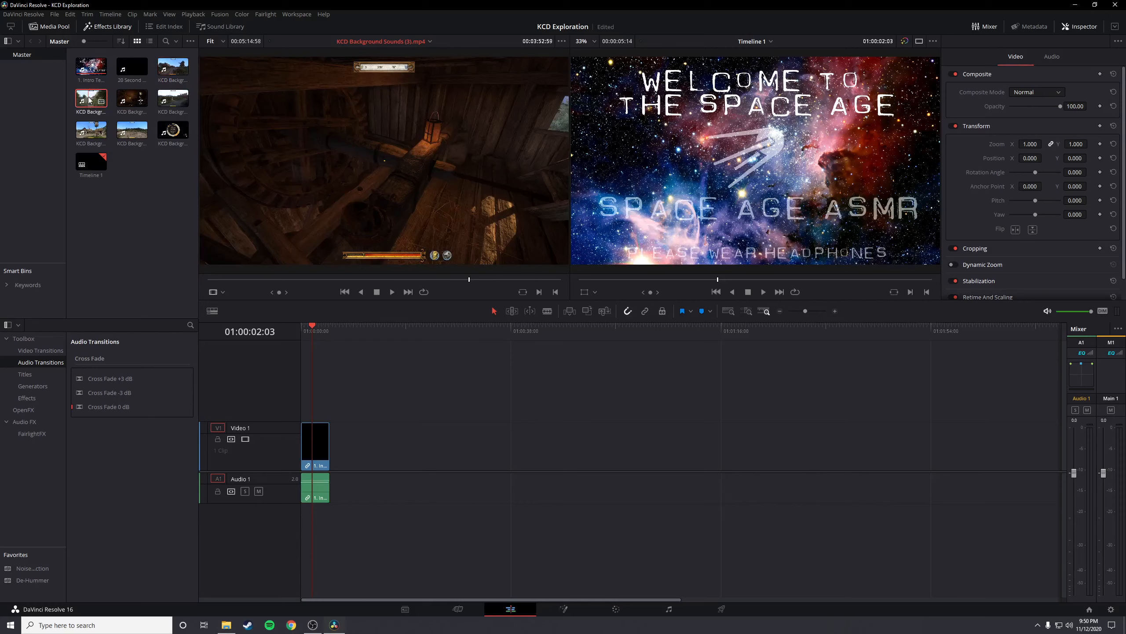
double_click(91, 100)
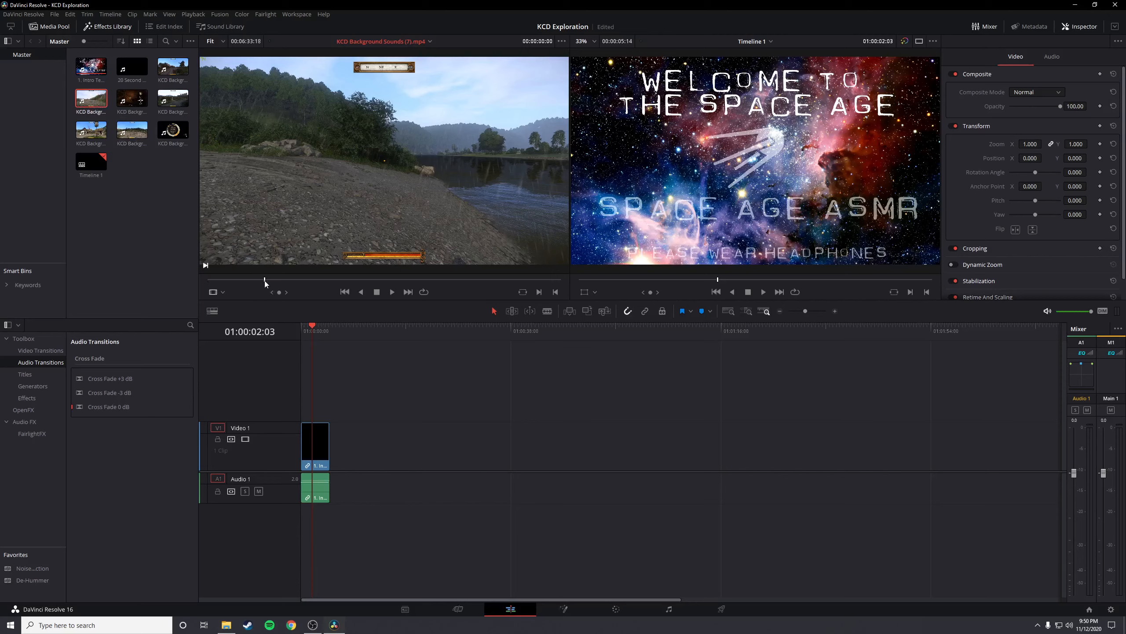
left_click_drag(283, 282, 440, 282)
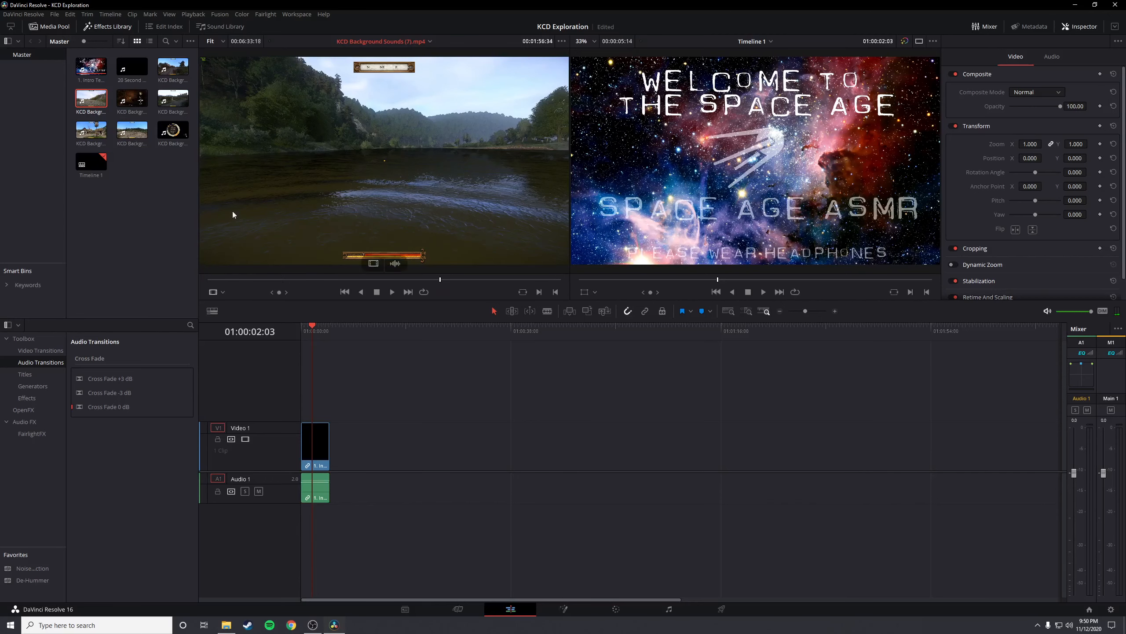
Preview KCD Background Sounds (6).mp4 and KCD Background Sounds (5).mp4 in the source viewer, examining several points of each
left_click(130, 104)
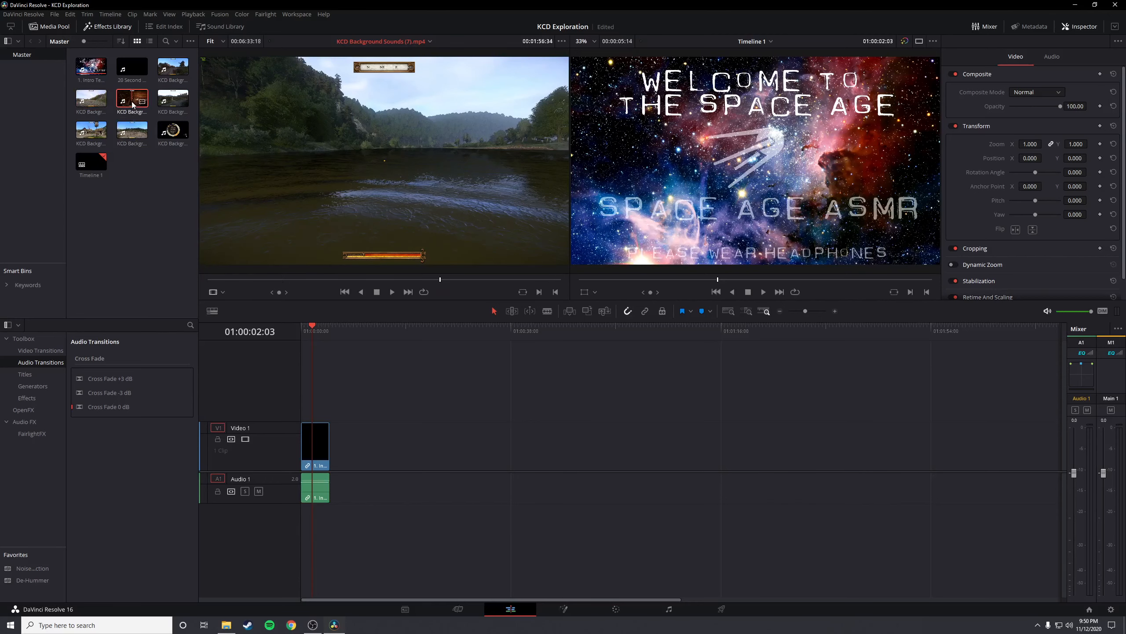
double_click(132, 101)
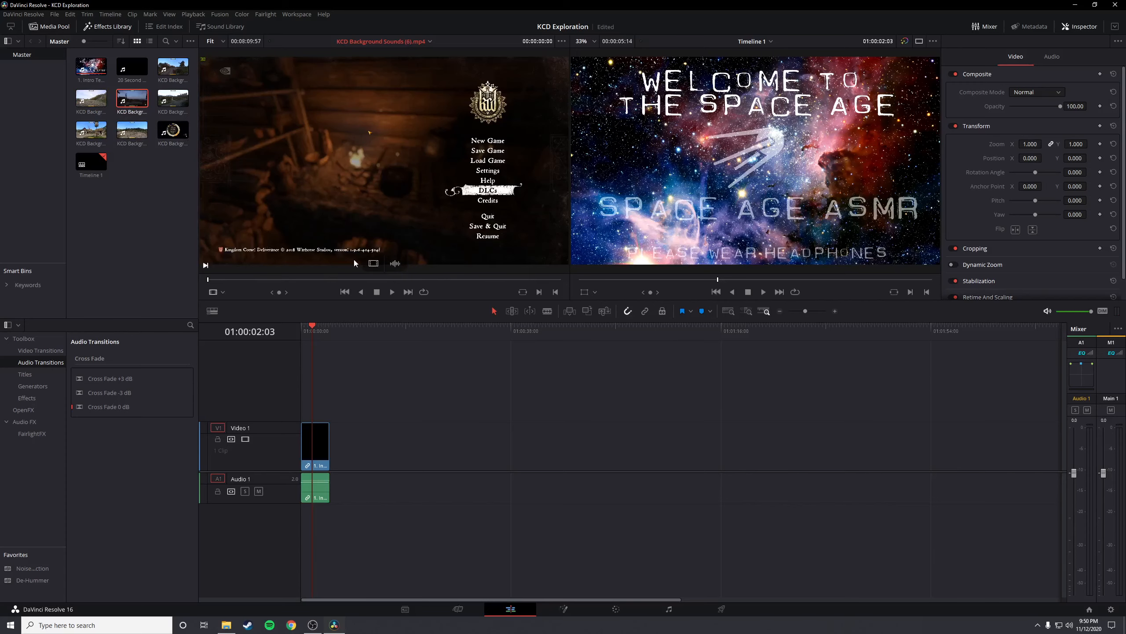
left_click(247, 279)
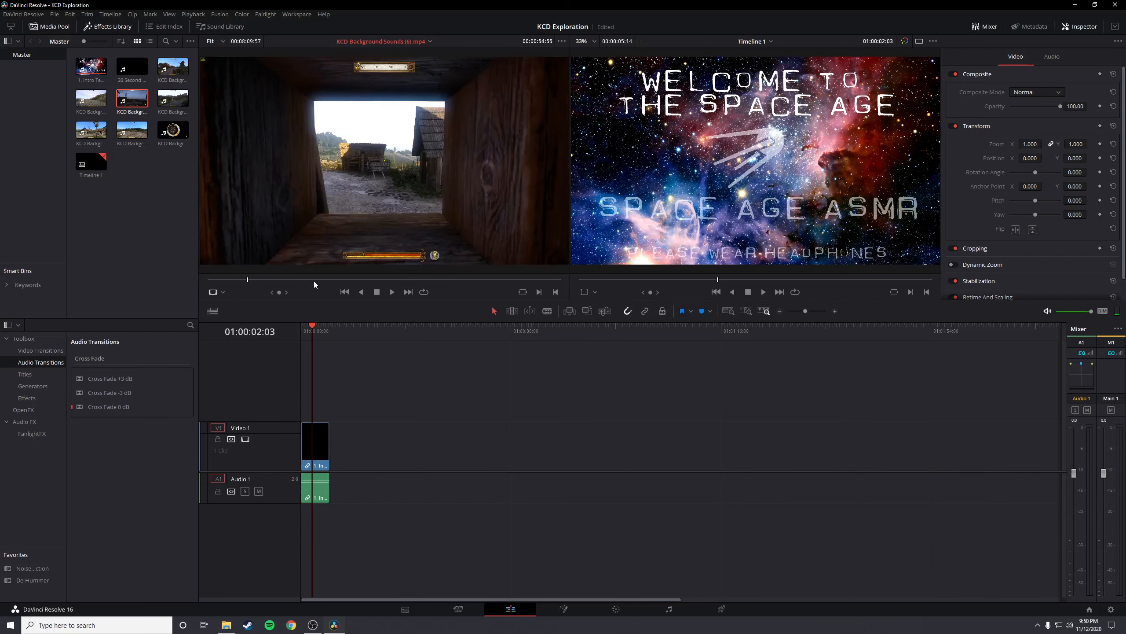
left_click(314, 281)
left_click(346, 281)
left_click(173, 97)
left_click(403, 279)
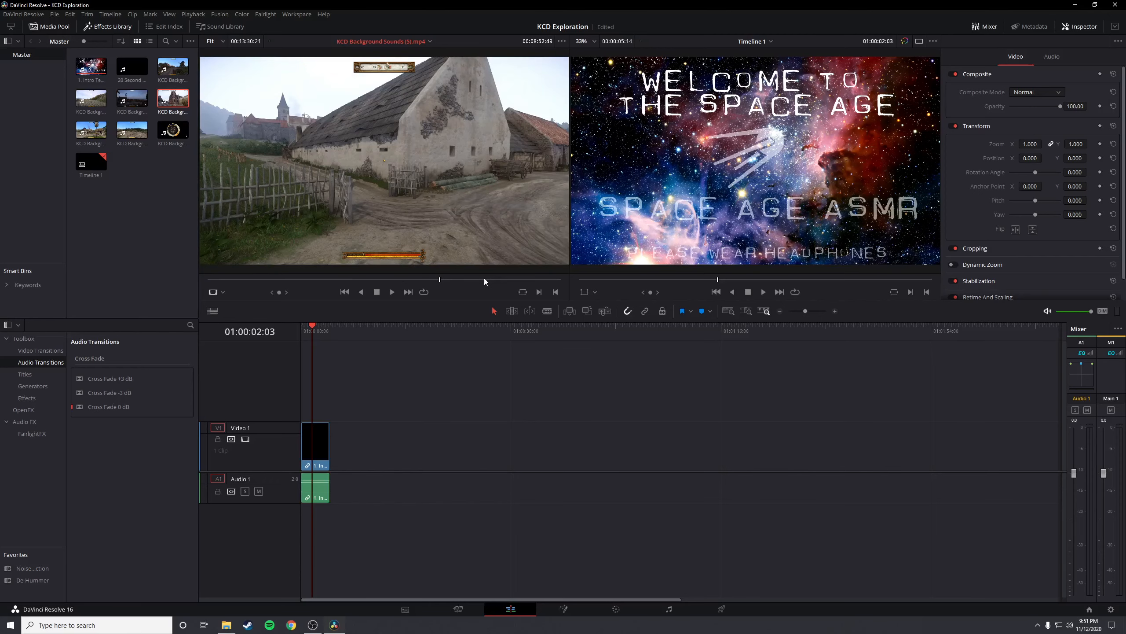
left_click(97, 136)
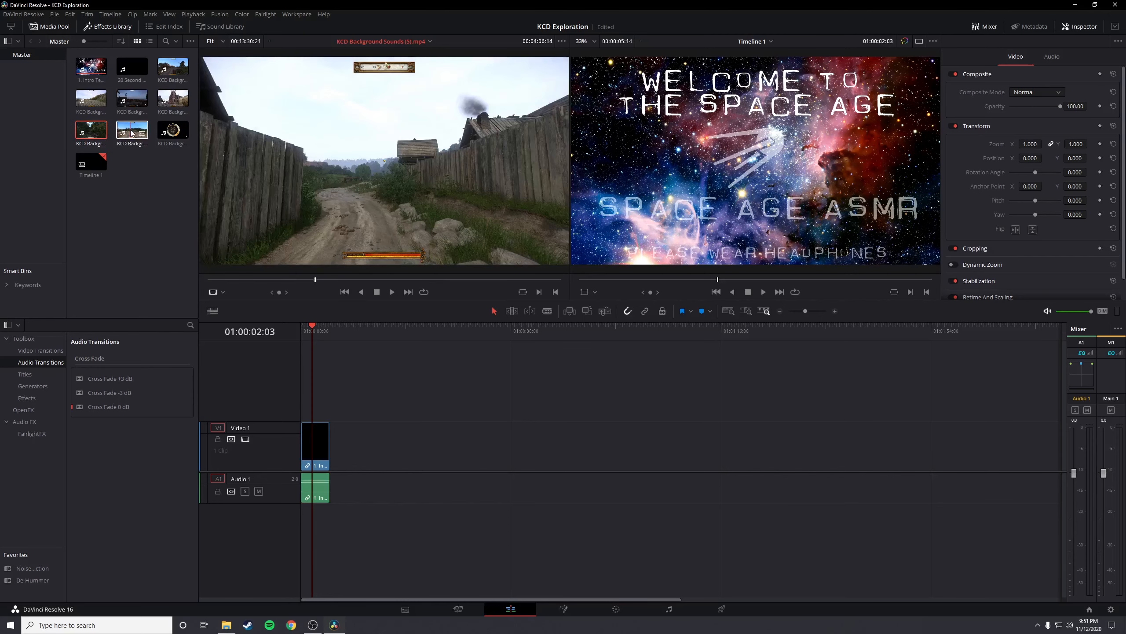
Place KCD Background Sounds (4).mp4 on Video 2 after the intro clip and mute its Audio 3 track
left_click_drag(173, 130, 330, 400)
left_click(258, 554)
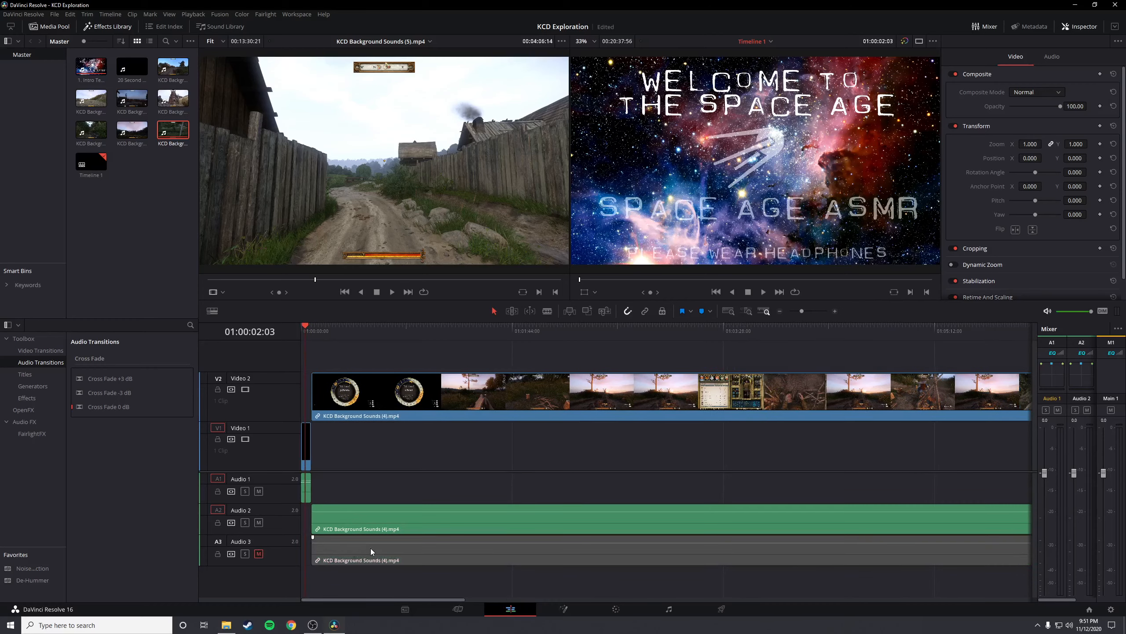
scroll(371, 548, "down", 5)
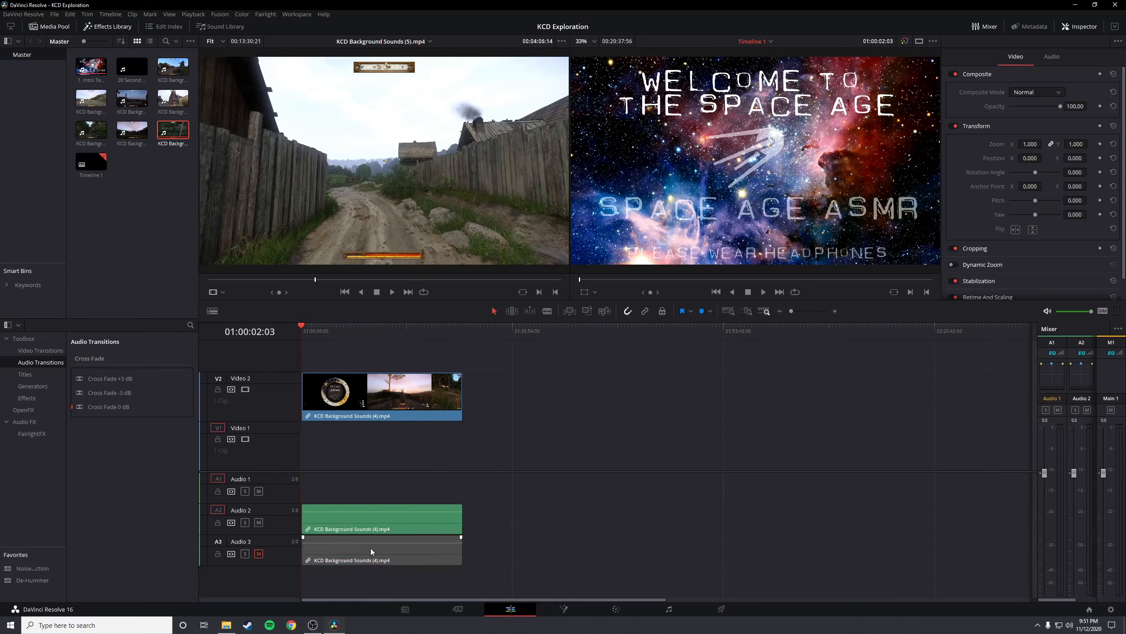
scroll(370, 548, "up", 2)
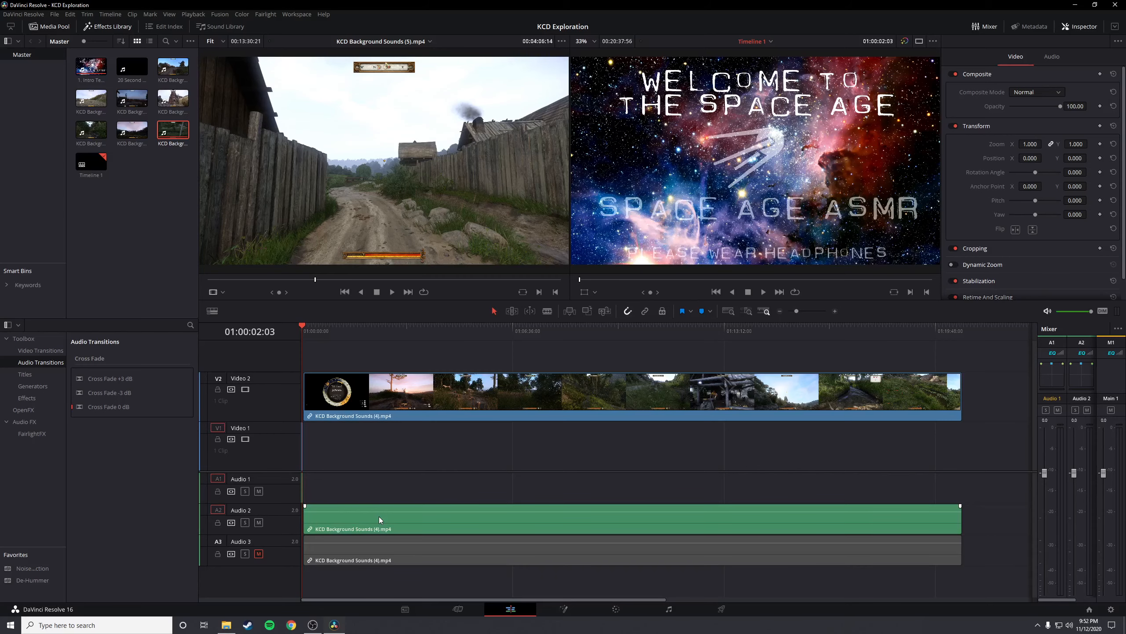
Play the gameplay clip, widen the mixer to show all tracks, and lower Audio 2's volume to -7.8 dB
left_click(308, 335)
key("space")
left_click_drag(1037, 500, 987, 500)
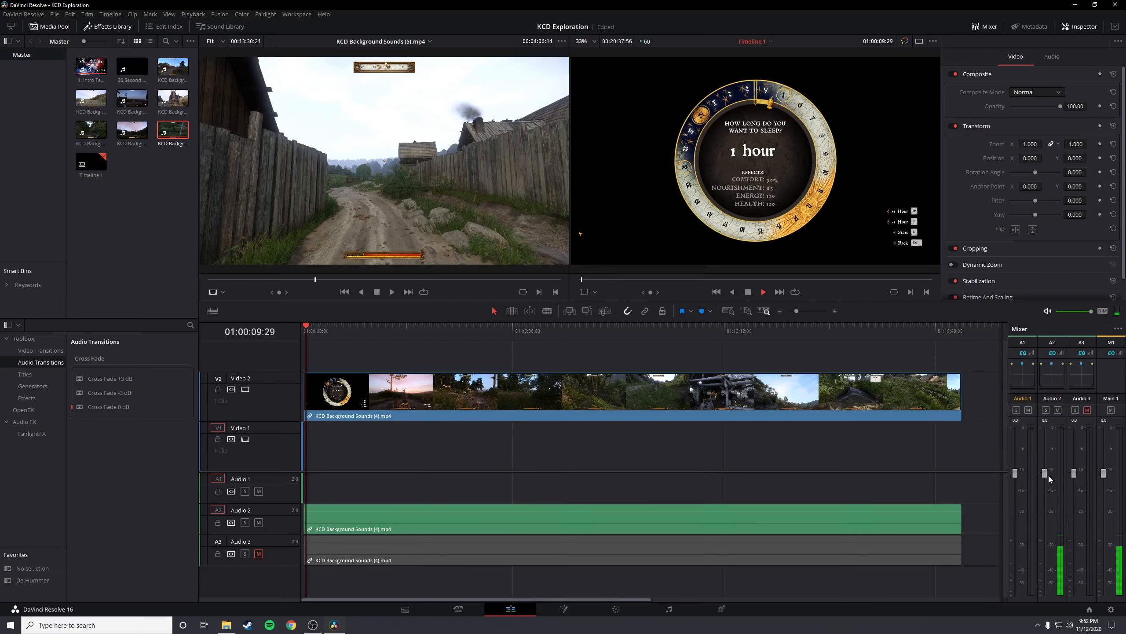
left_click_drag(1045, 476, 1050, 518)
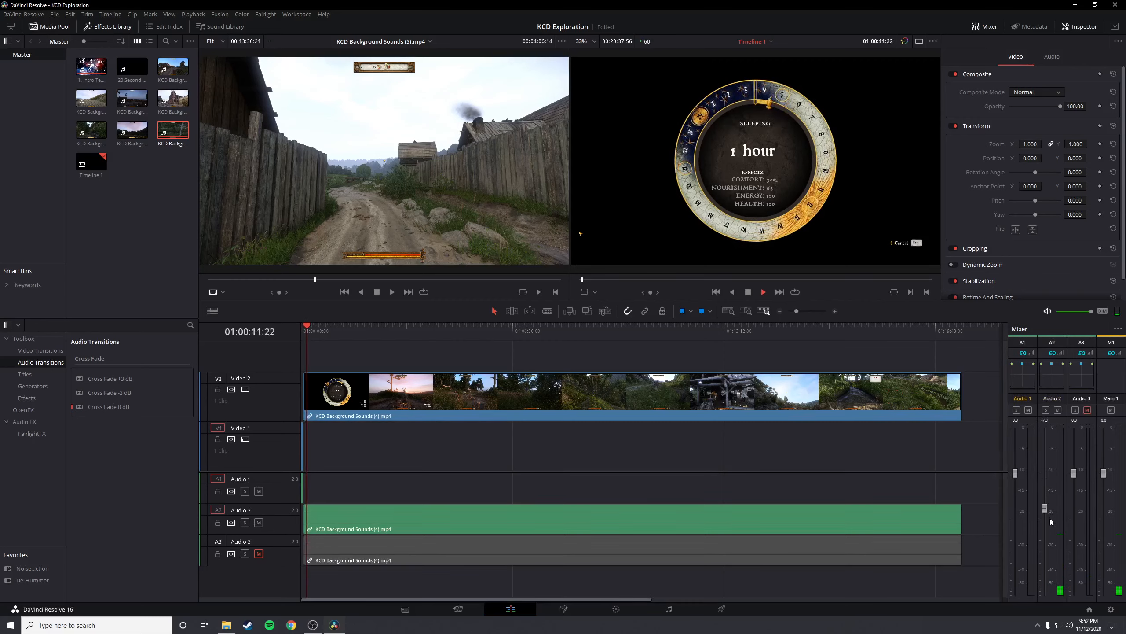
left_click(331, 330)
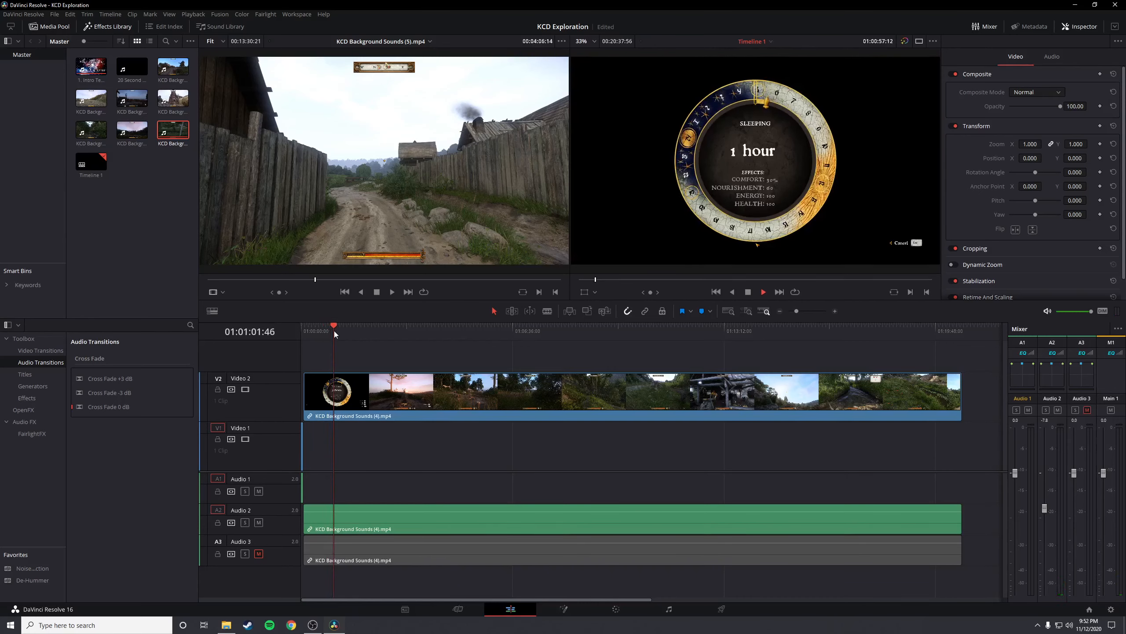
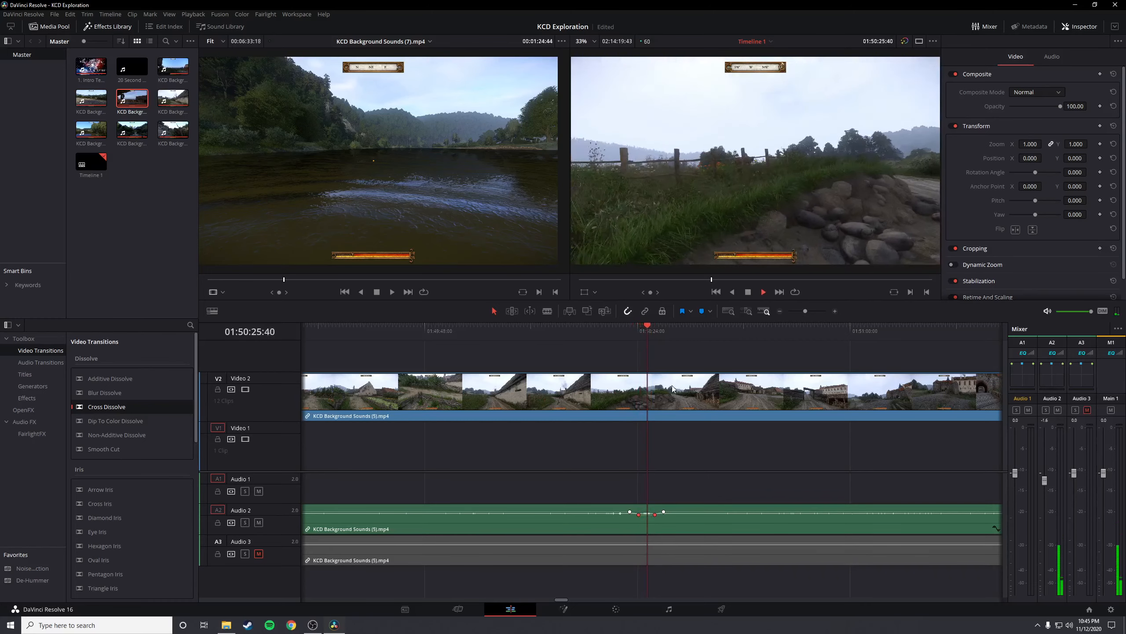
Play through the rest of KCD Background Sounds (5).mp4 on the timeline, sampling several points up to near its end
left_click(780, 337)
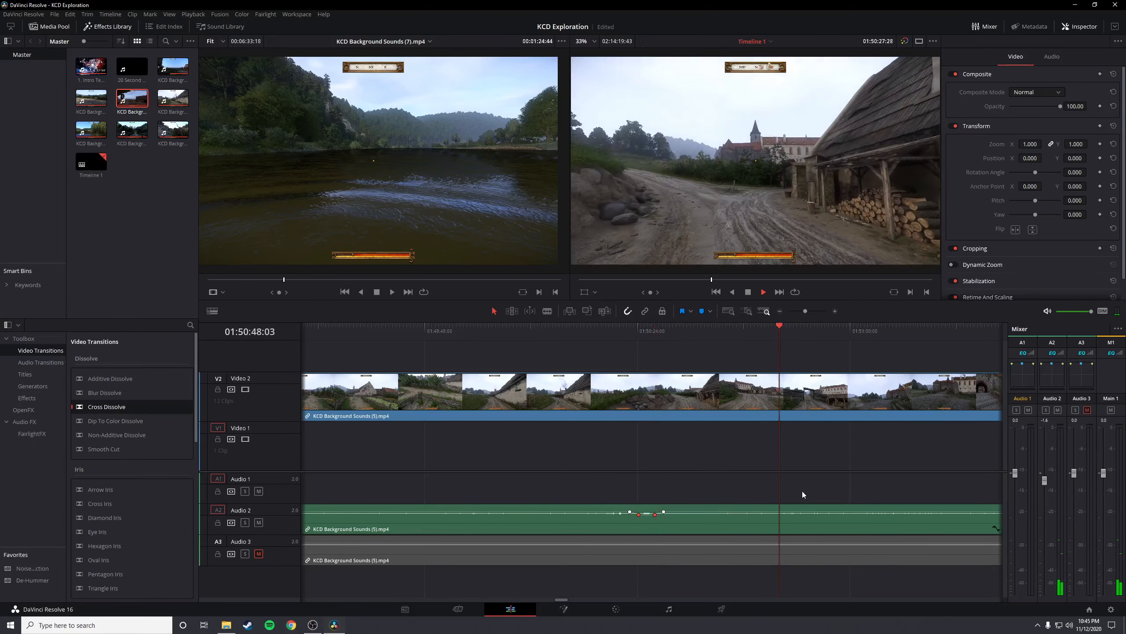
scroll(780, 526, "down", 2)
left_click(725, 339)
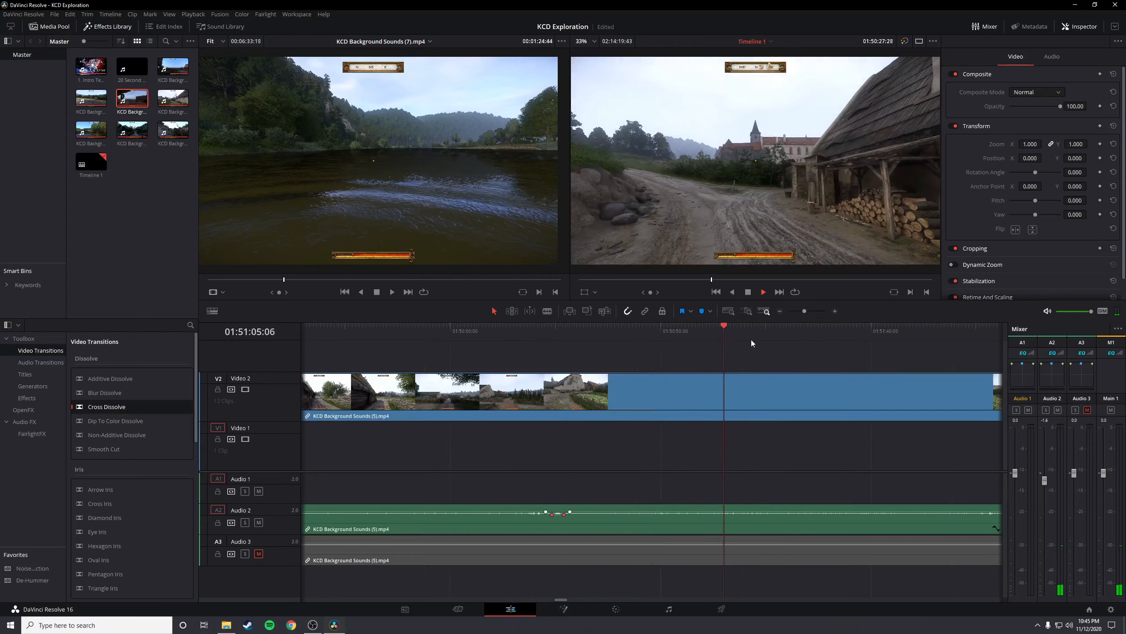
scroll(785, 439, "down", 1)
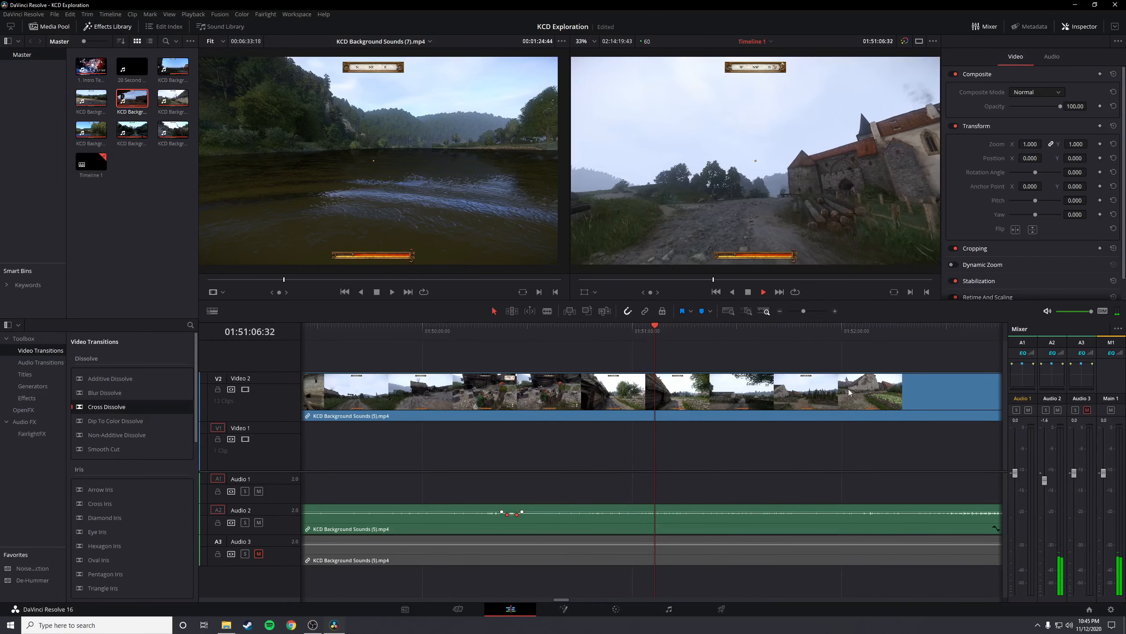
left_click(868, 332)
scroll(882, 465, "down", 1)
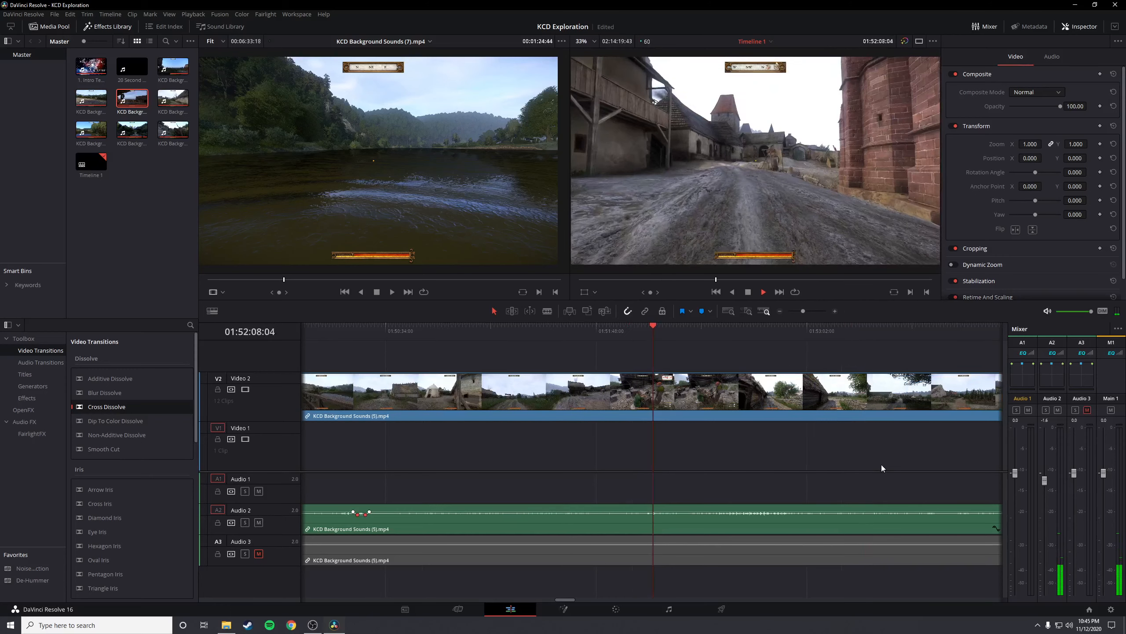
left_click(725, 332)
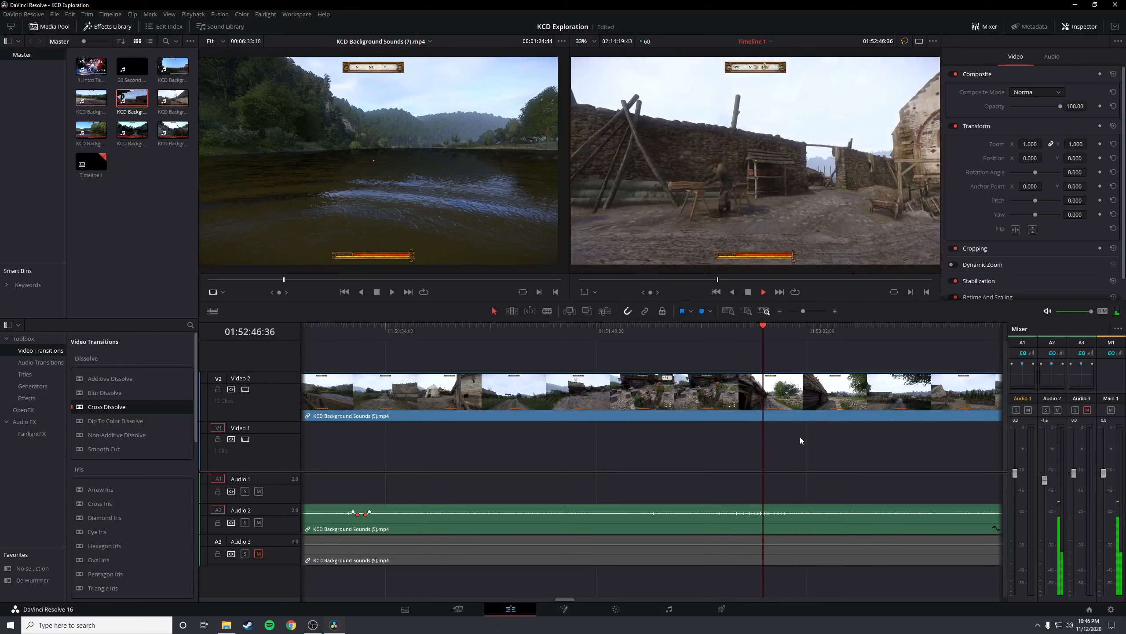
scroll(800, 440, "down", 3)
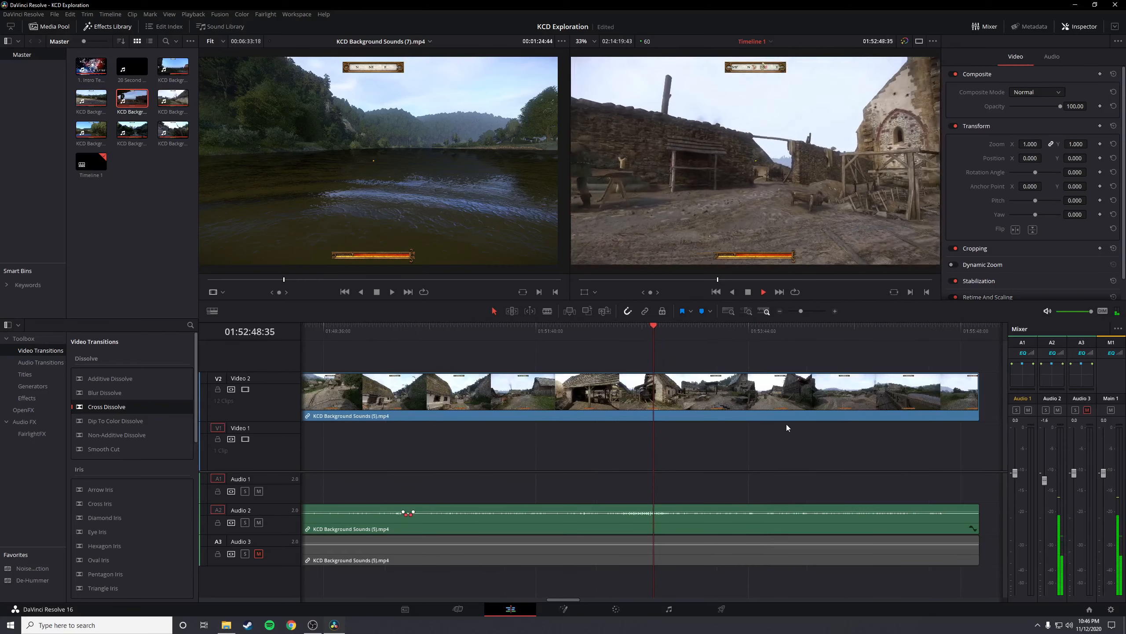
left_click(835, 331)
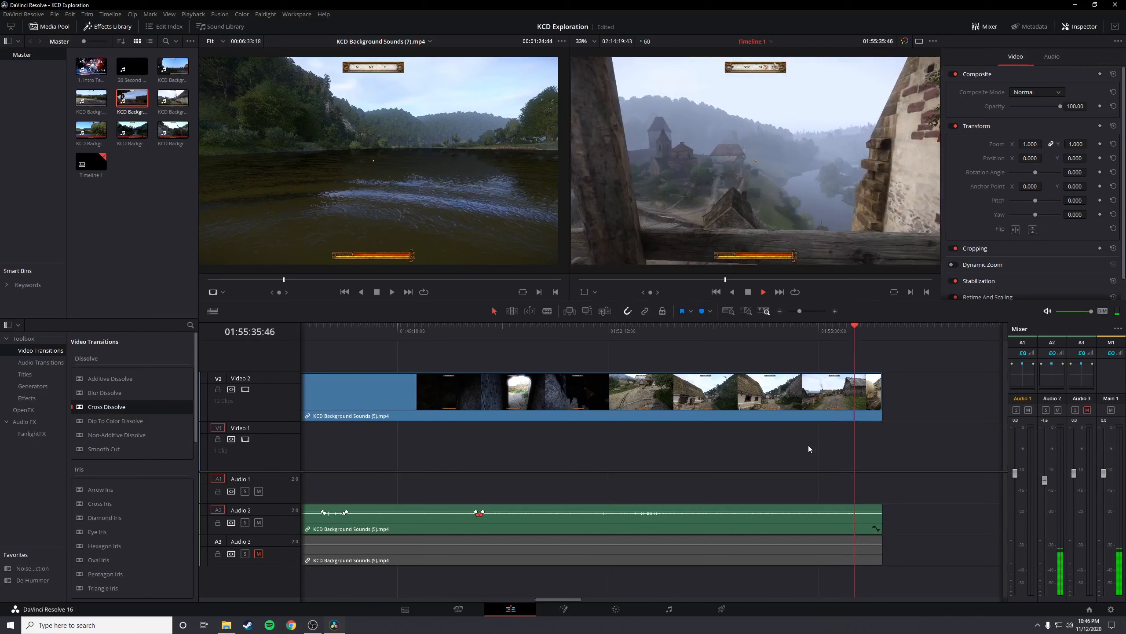
scroll(808, 445, "up", 1)
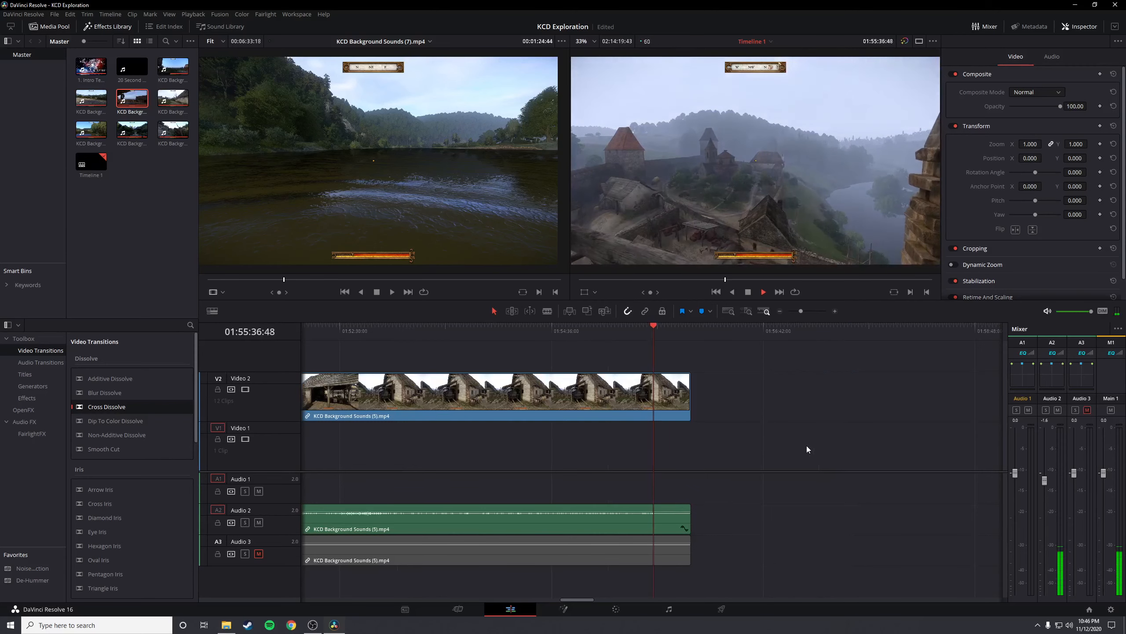
key("space")
Play KCD Background Sounds (6).mp4 on the timeline from its start, sampling points through its first third
scroll(750, 480, "down", 1)
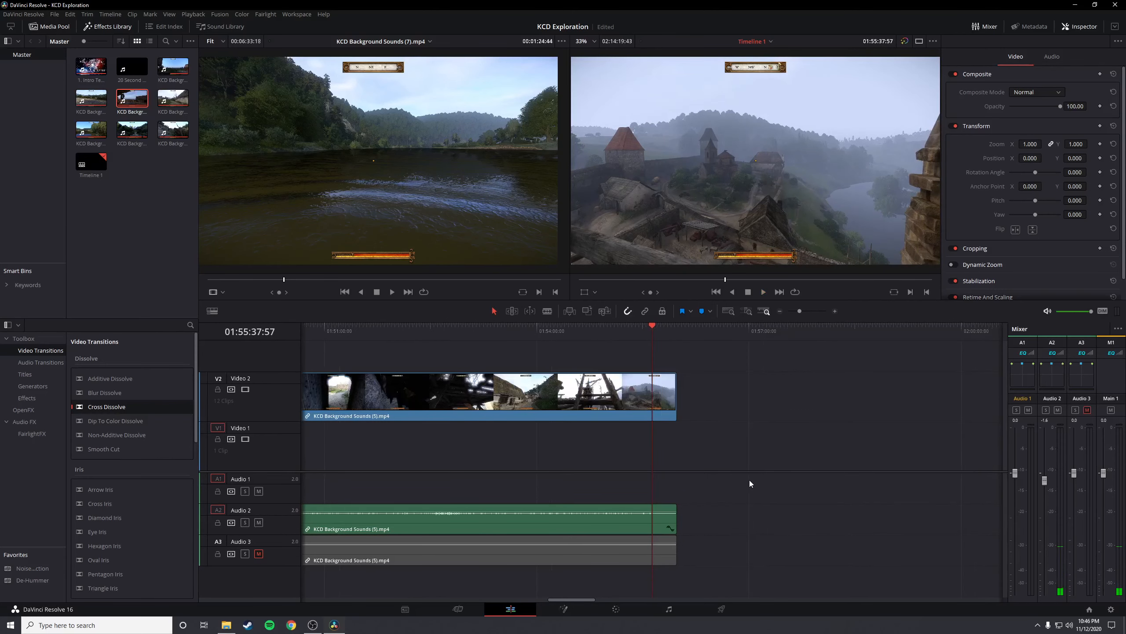
scroll(748, 479, "down", 3)
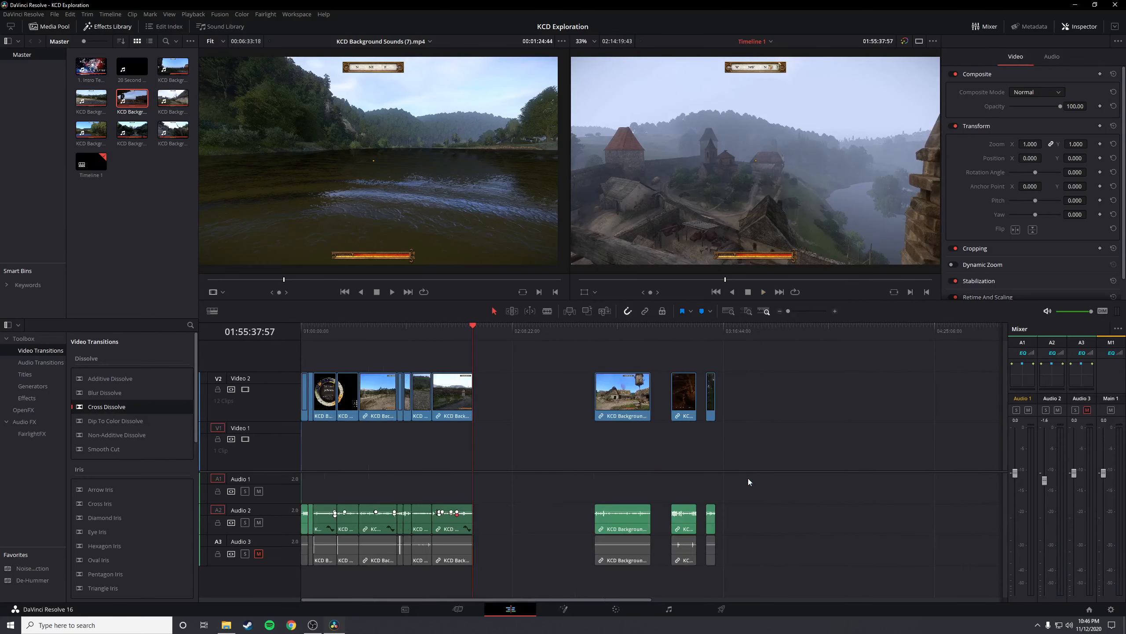
left_click(680, 329)
scroll(734, 461, "up", 3)
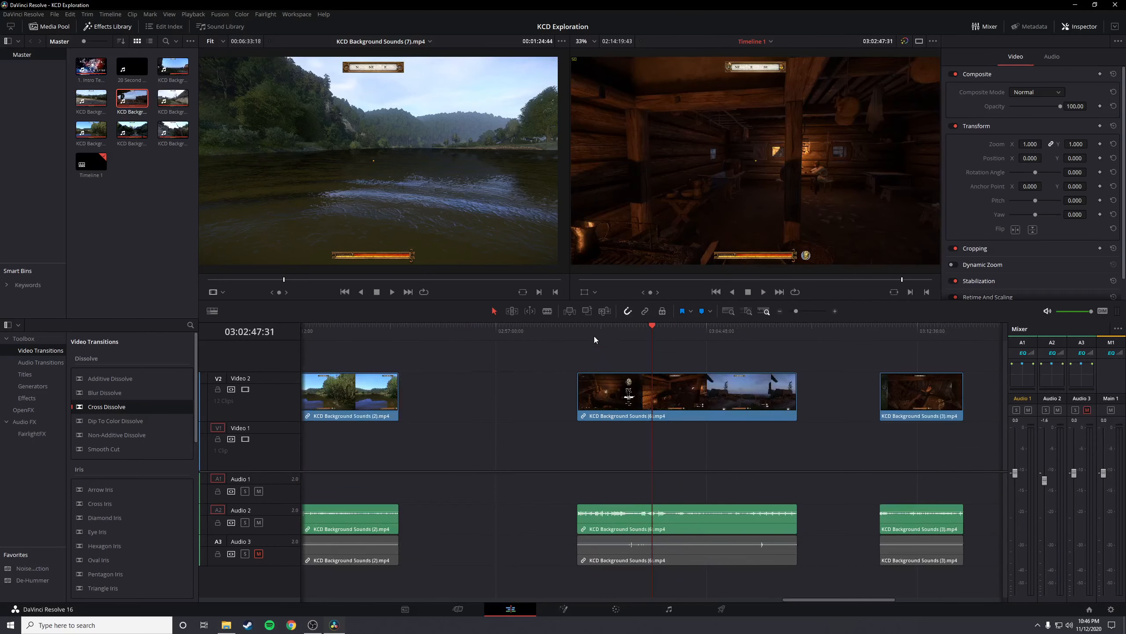
left_click_drag(585, 332, 508, 332)
key("space")
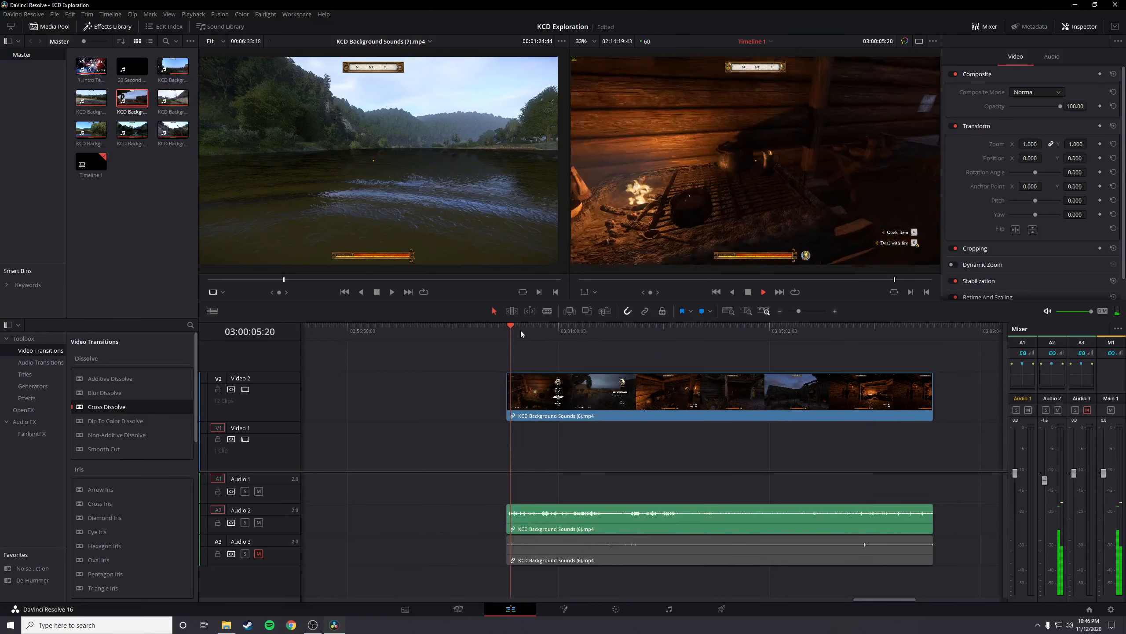
left_click_drag(521, 330, 525, 330)
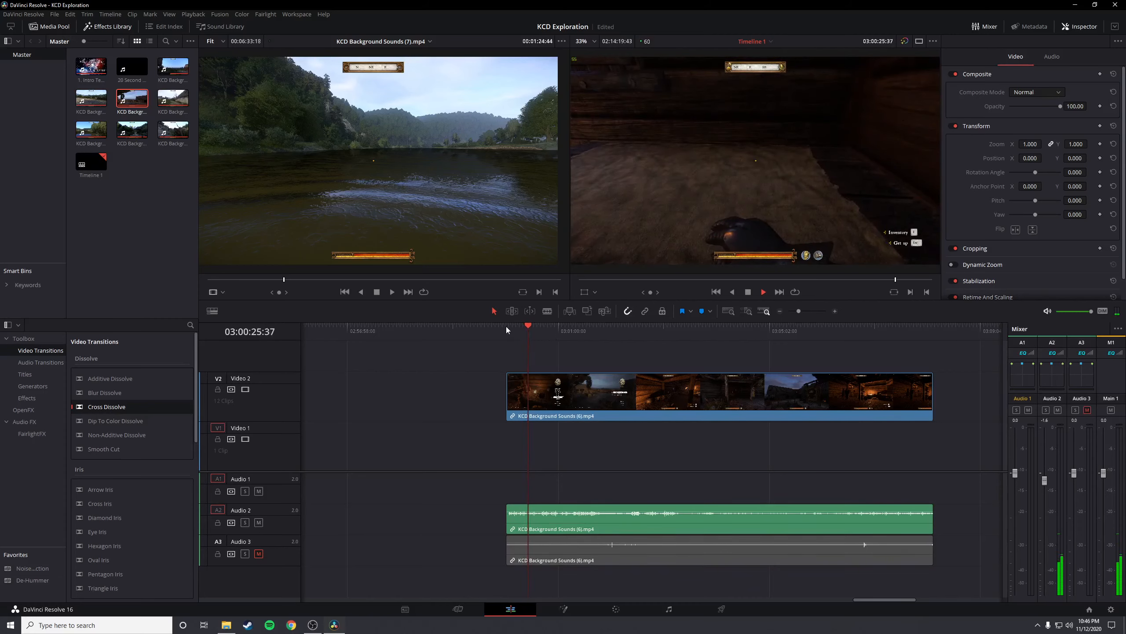
left_click(506, 327)
left_click(551, 331)
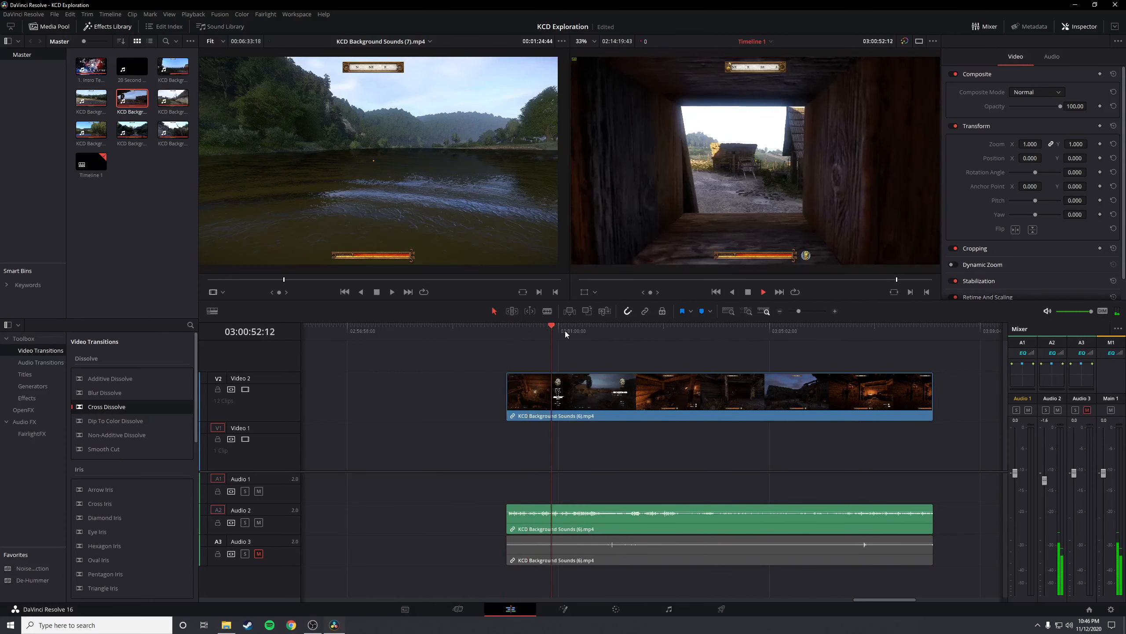
left_click(568, 330)
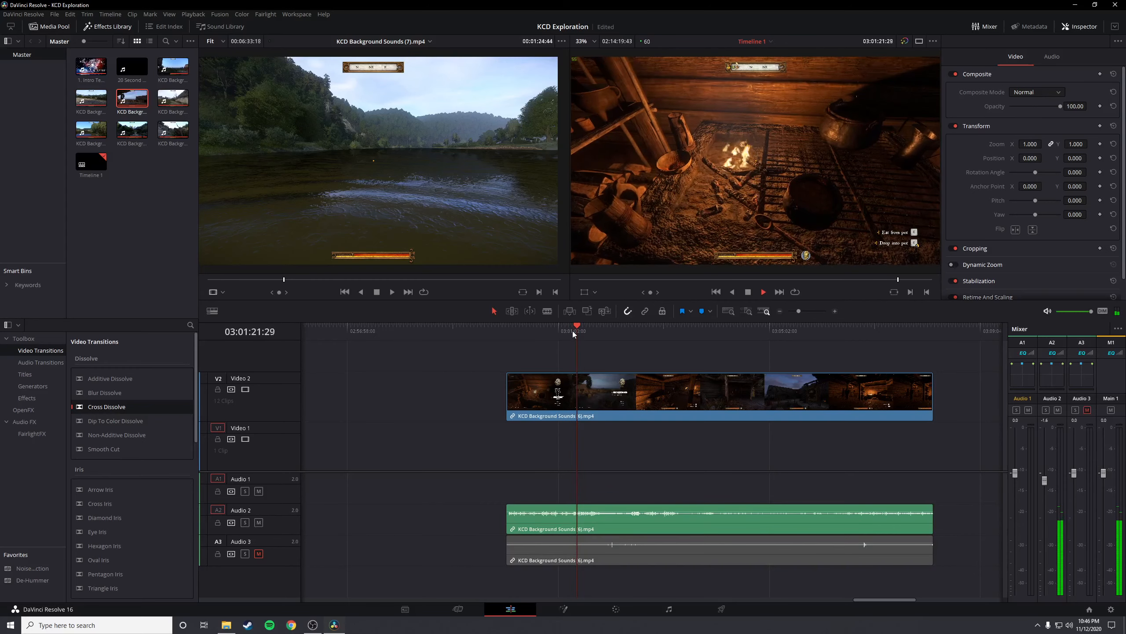
left_click_drag(572, 331, 635, 333)
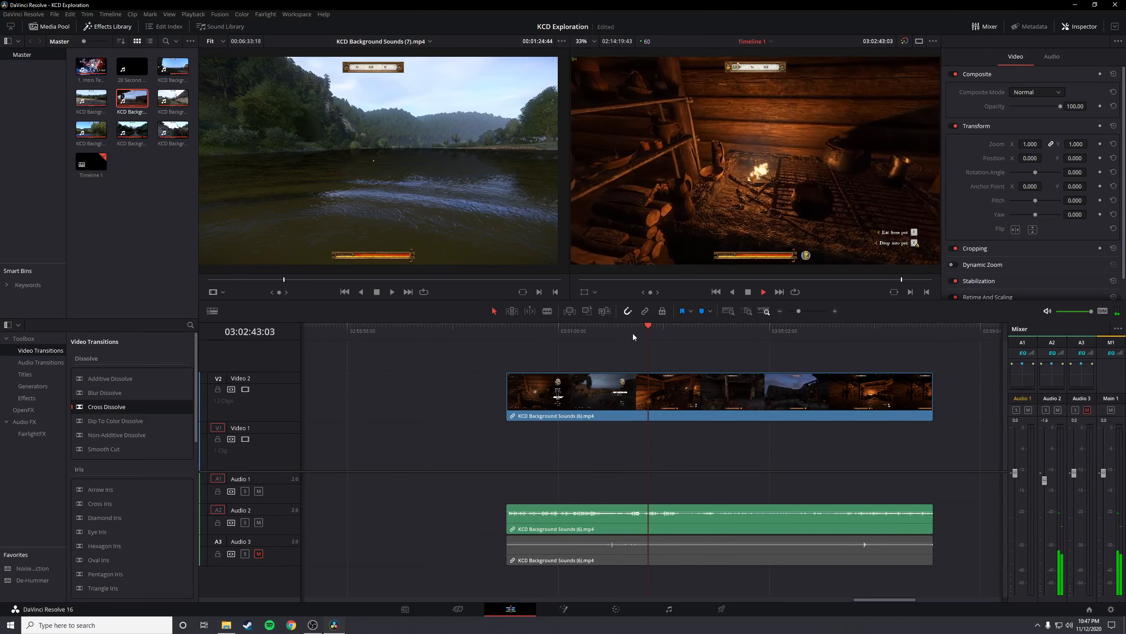
Sample the middle and later parts of KCD Background Sounds (6).mp4, checking the stable, village and tavern scenes
left_click(664, 333)
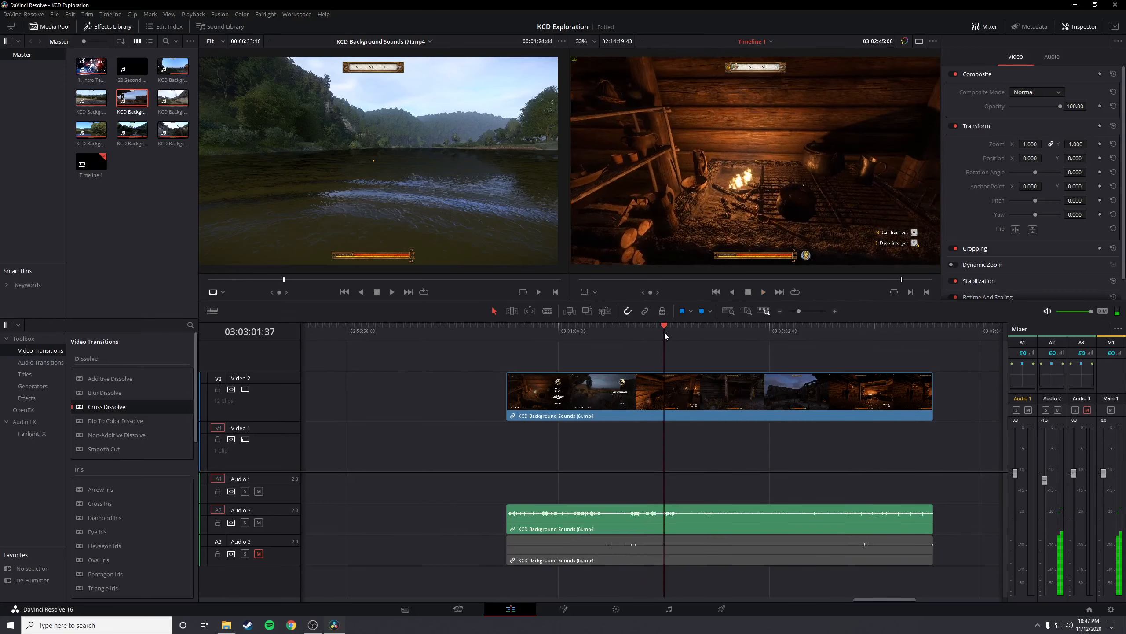
left_click(677, 331)
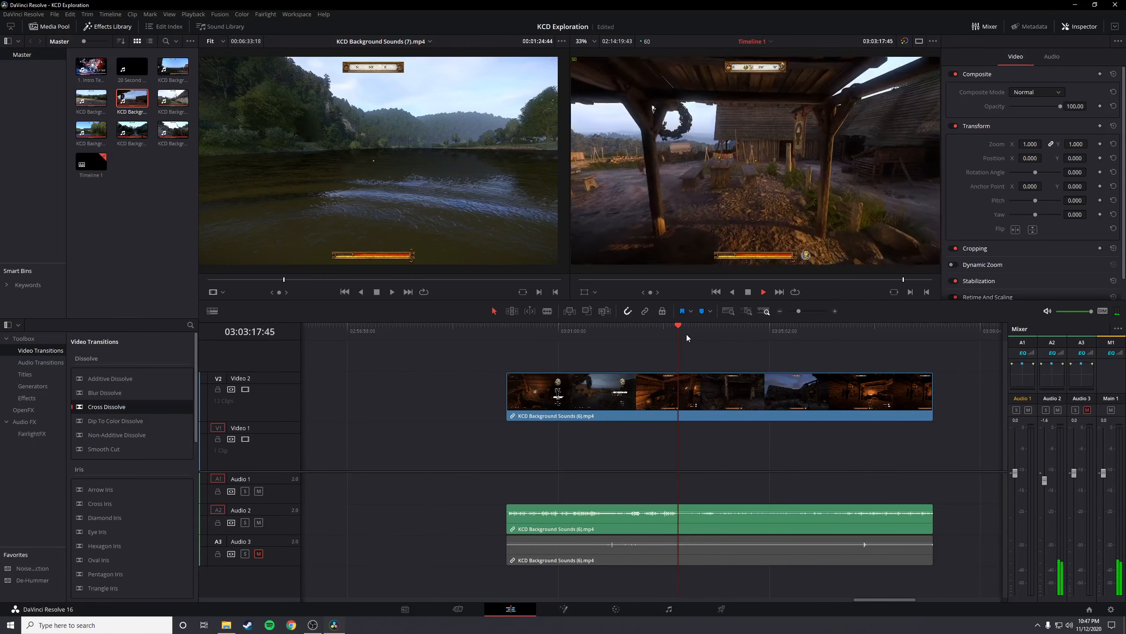
left_click(690, 334)
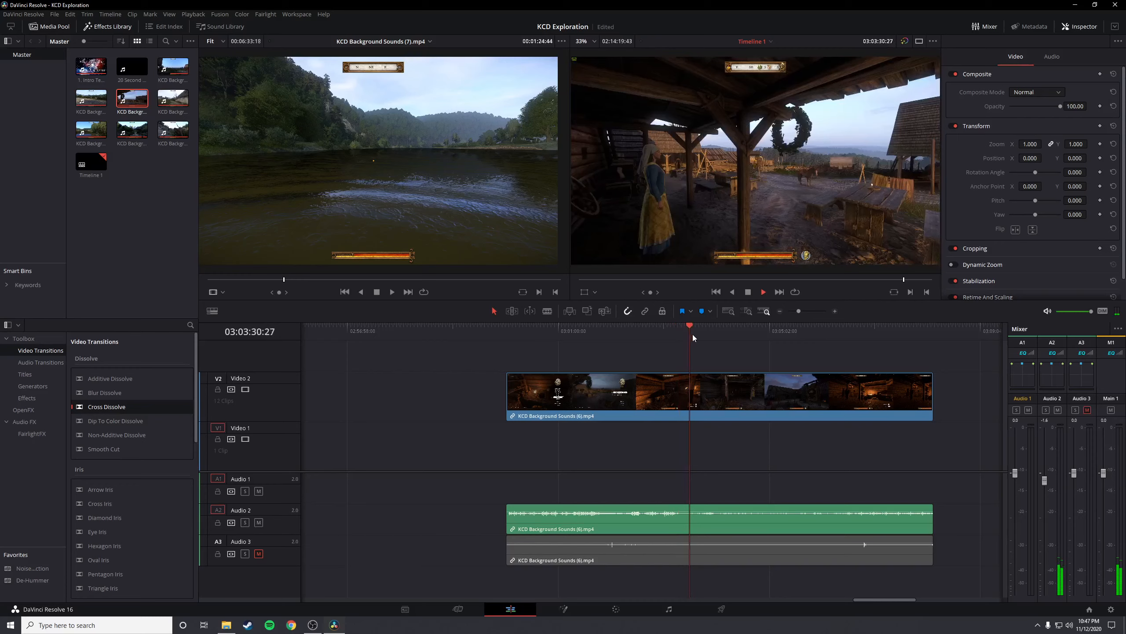
left_click(706, 337)
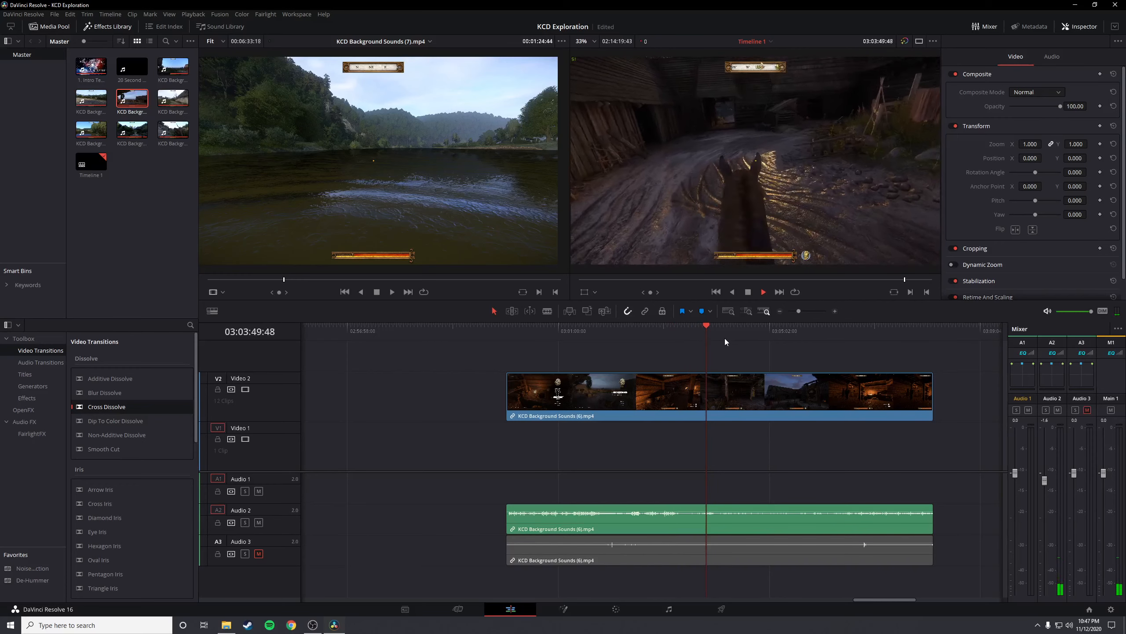
left_click(748, 338)
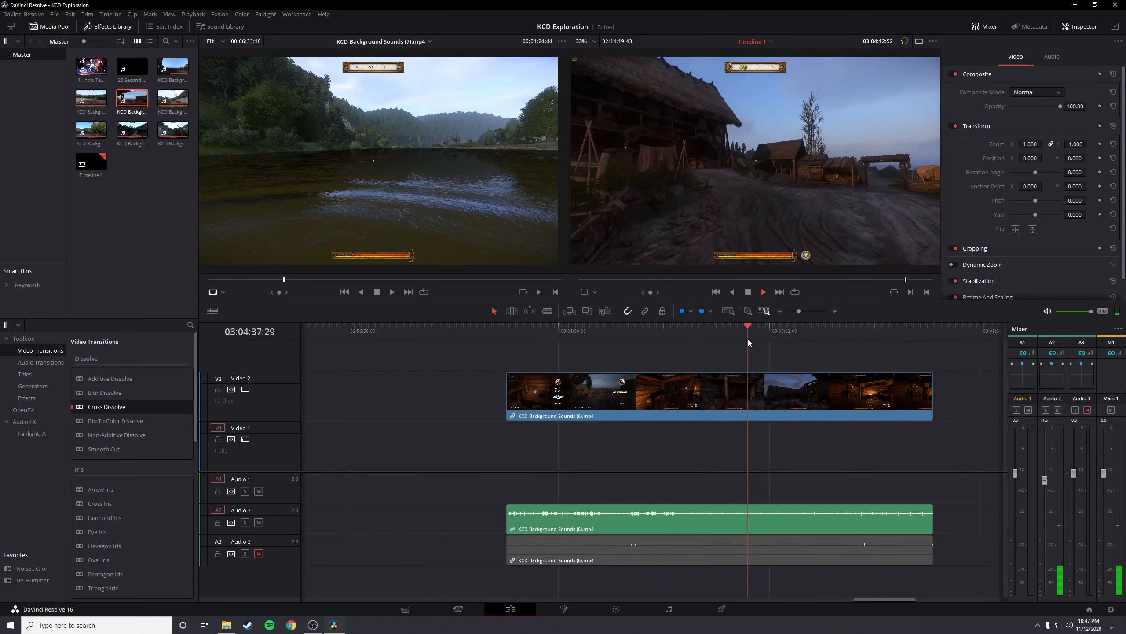
left_click(712, 337)
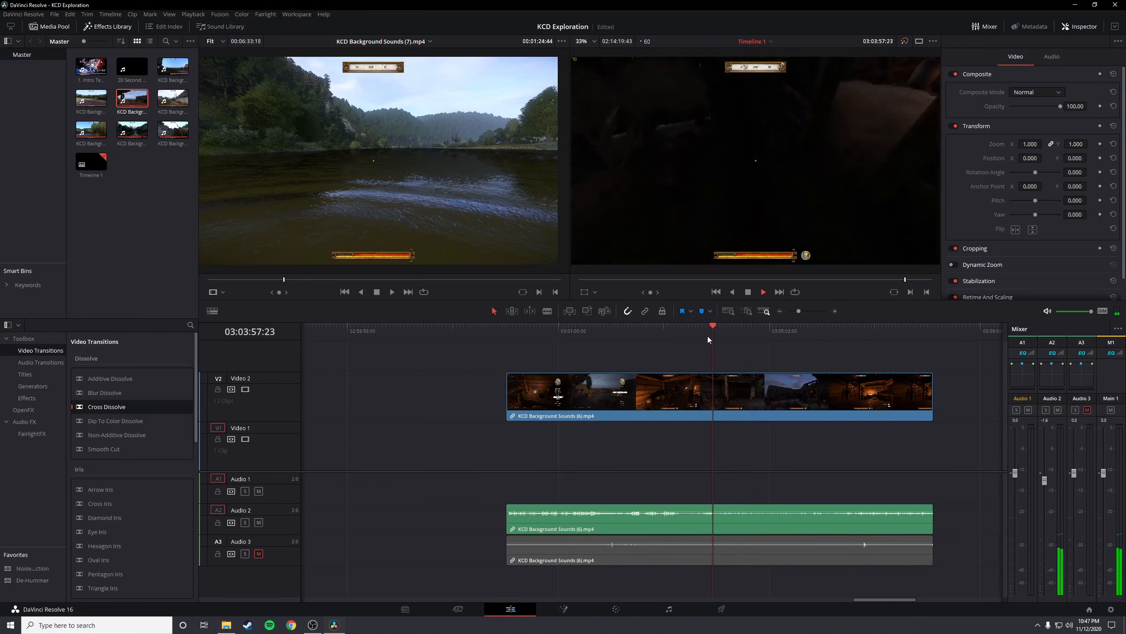
left_click(748, 332)
left_click(763, 332)
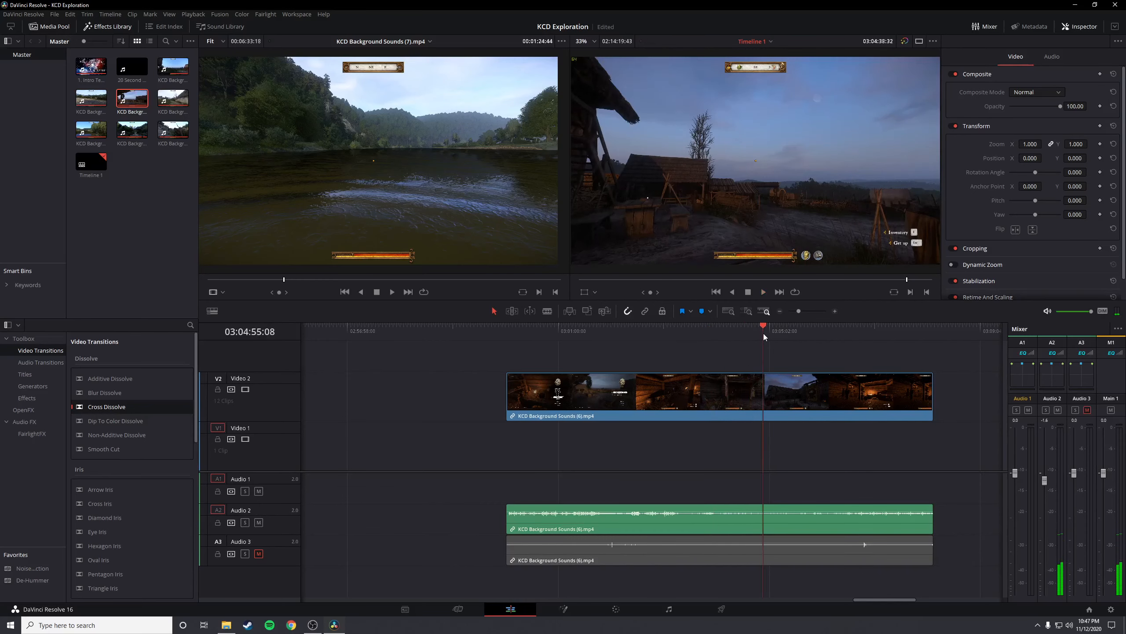
left_click(801, 334)
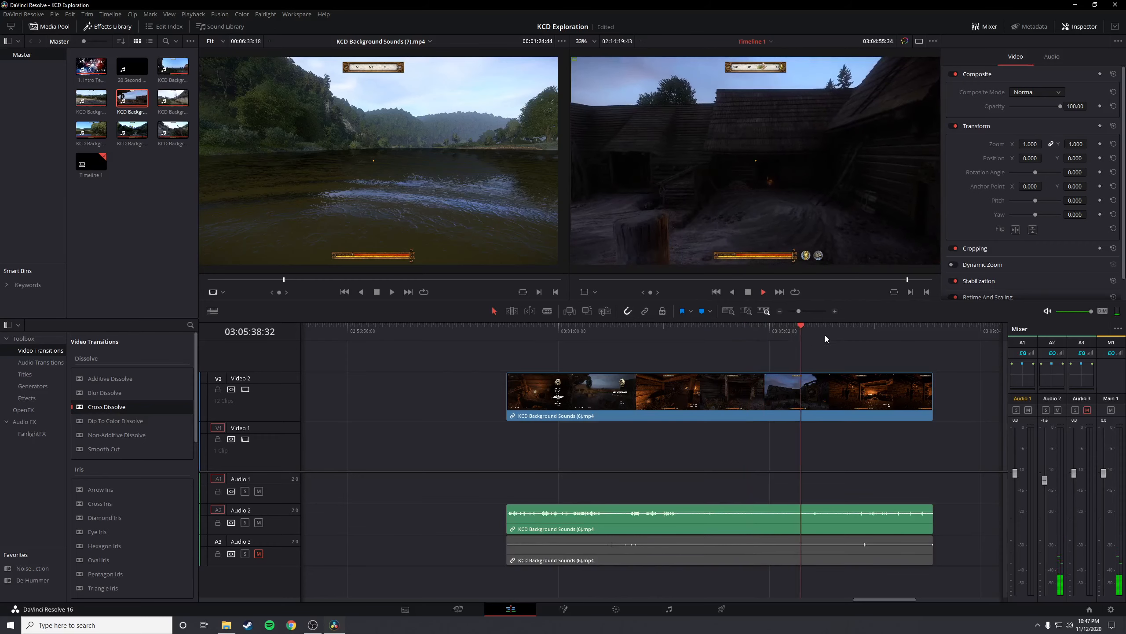
left_click(841, 337)
left_click(860, 339)
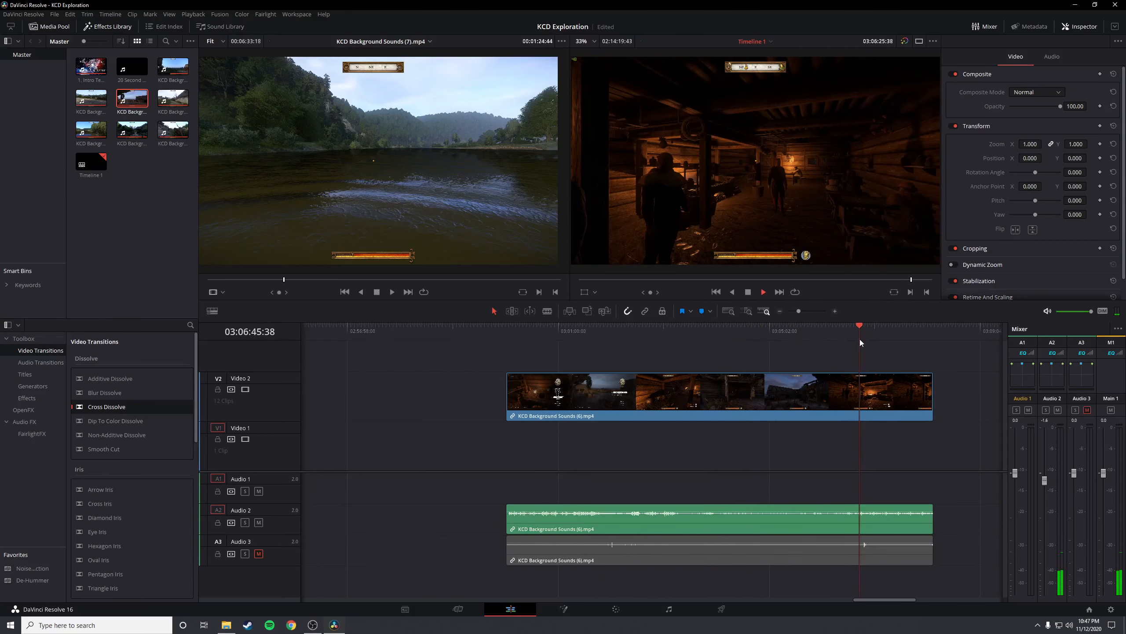
Revisit the early fireside scene of KCD Background Sounds (6).mp4 and play a stretch near its end
left_click(591, 334)
key("space")
scroll(590, 422, "down", 2)
scroll(725, 450, "up", 1)
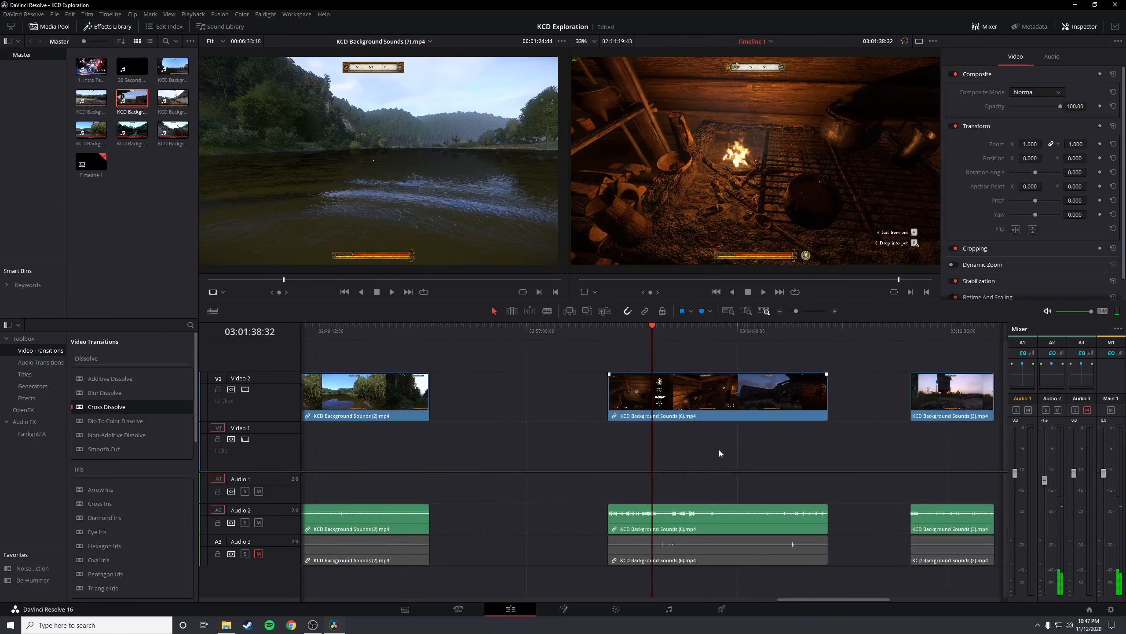
left_click(811, 326)
key("space")
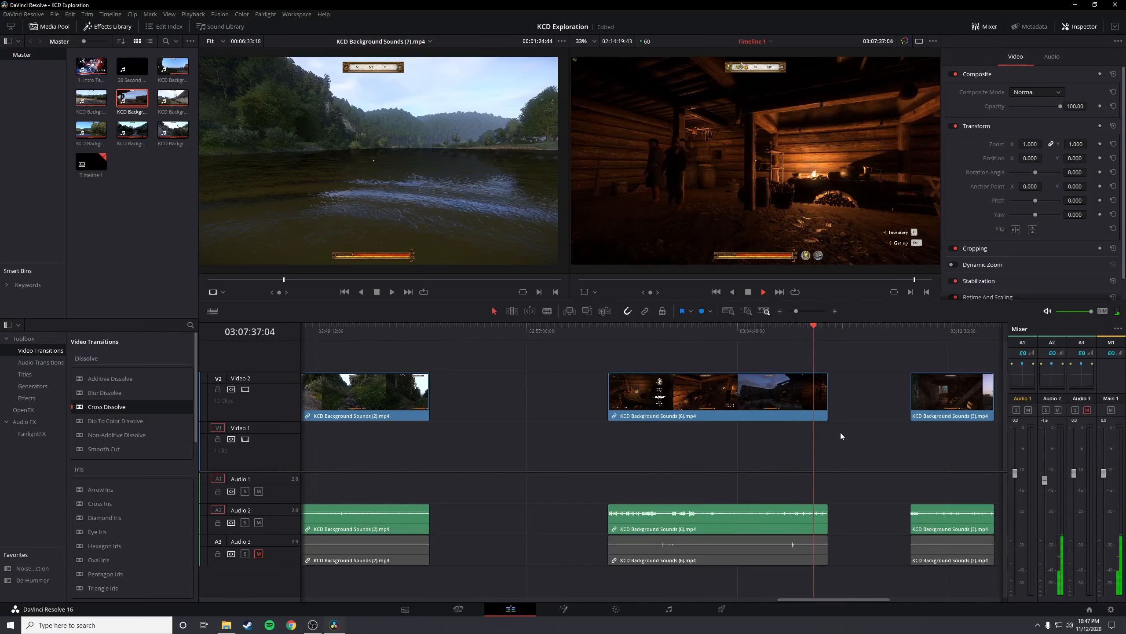
key("space")
Examine the clip arrangement across the whole timeline, including the cut between KCD Background Sounds (4).mp4 and (1).mp4
scroll(840, 433, "down", 5)
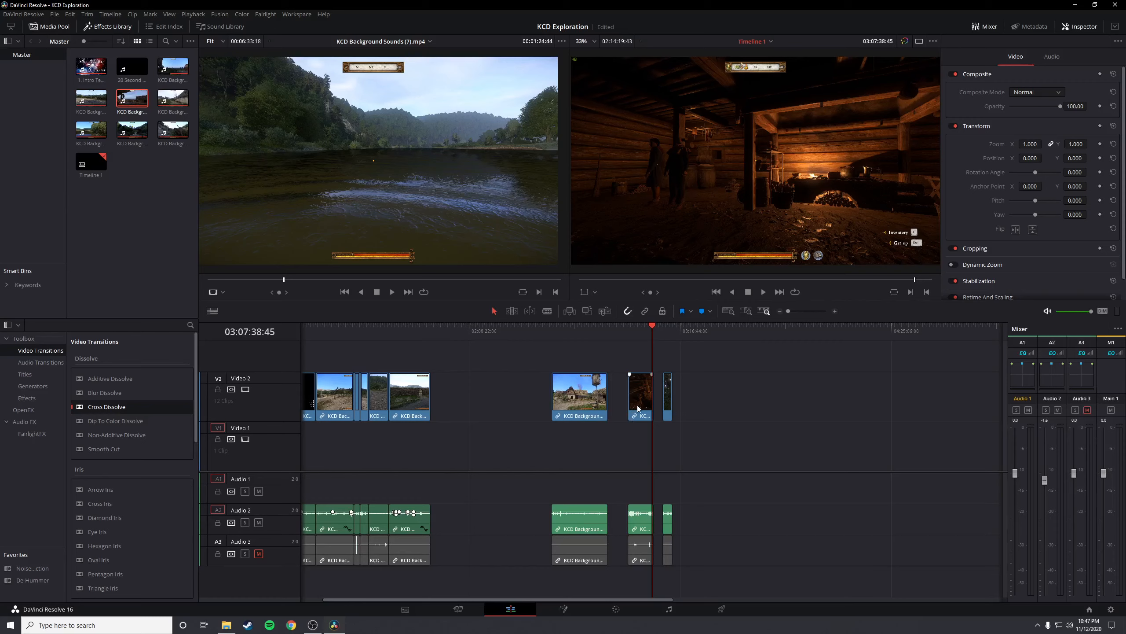
scroll(544, 537, "up", 5)
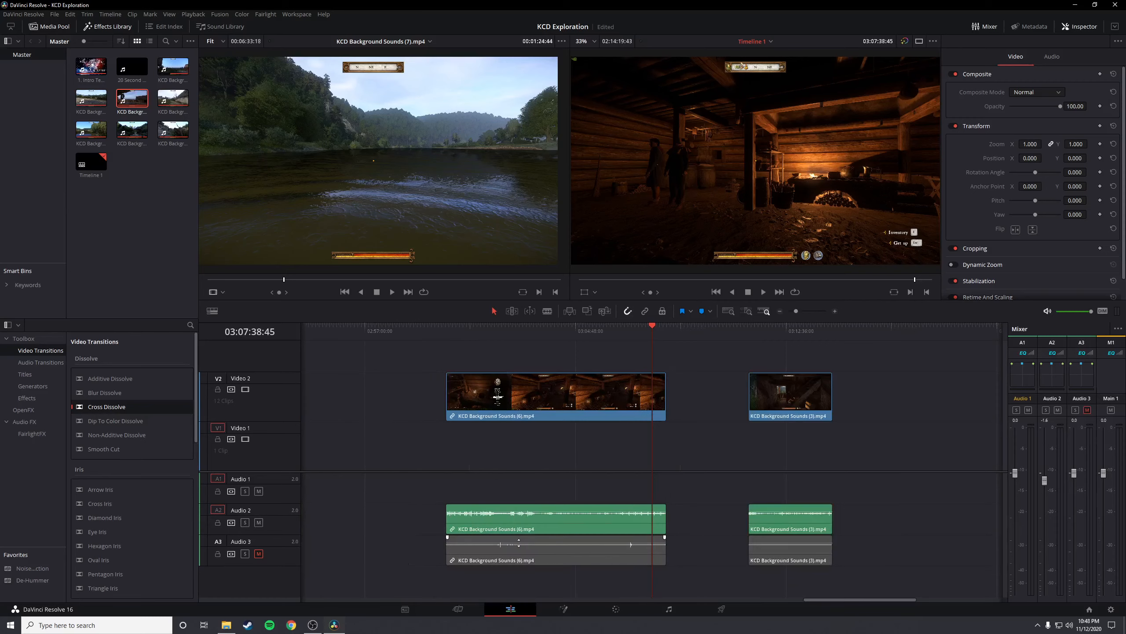
scroll(695, 594, "down", 3)
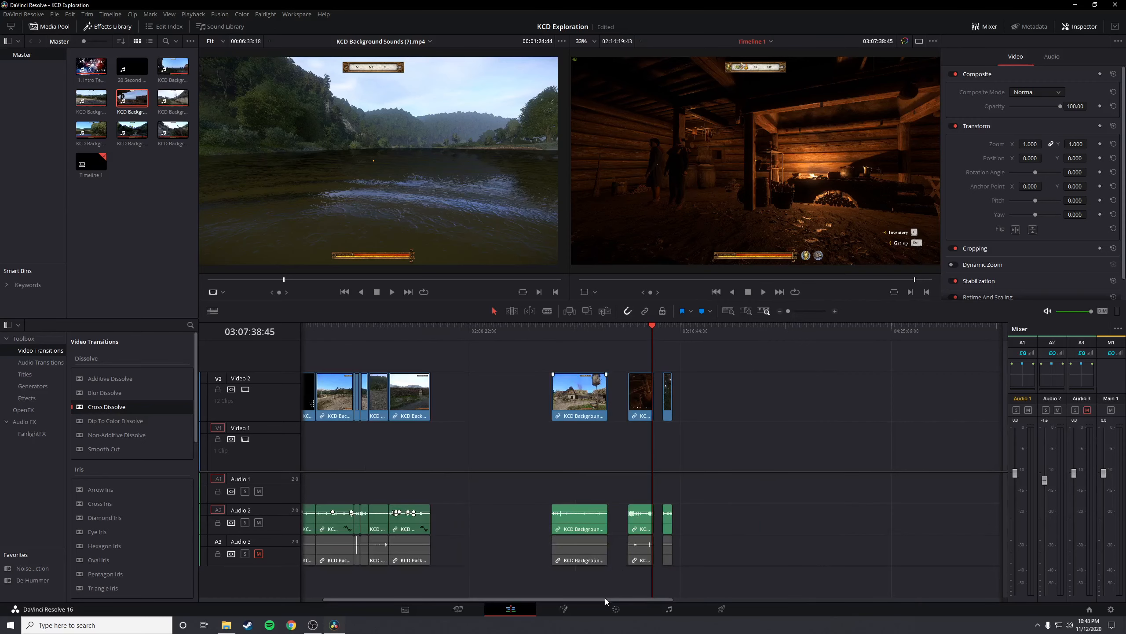
left_click_drag(606, 598, 532, 597)
left_click(354, 331)
scroll(452, 440, "up", 5)
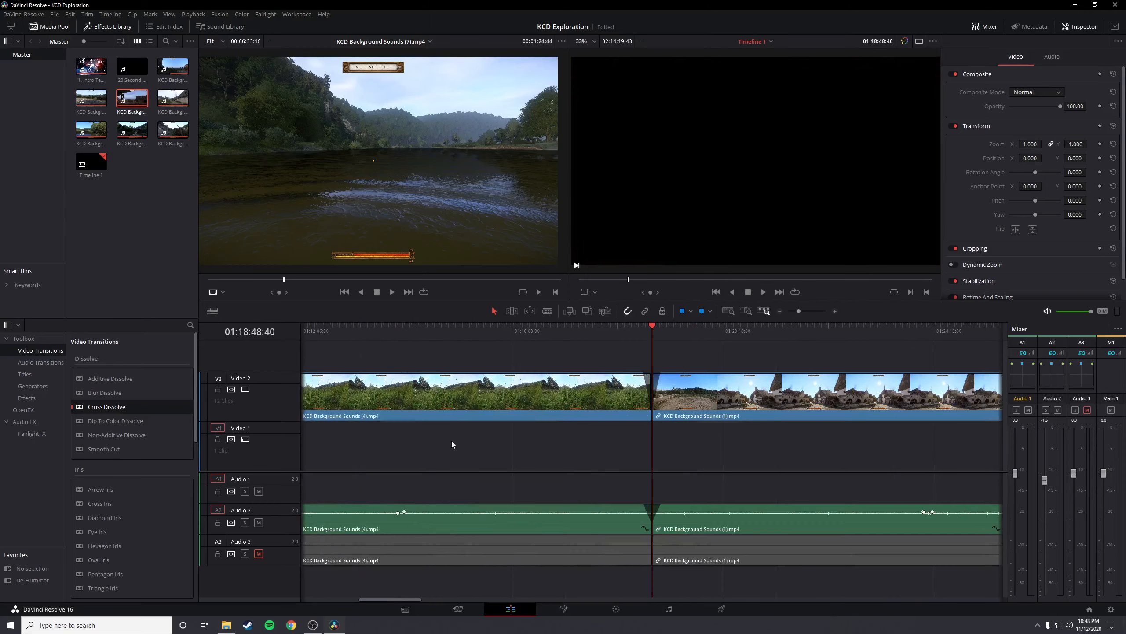
scroll(635, 478, "down", 5)
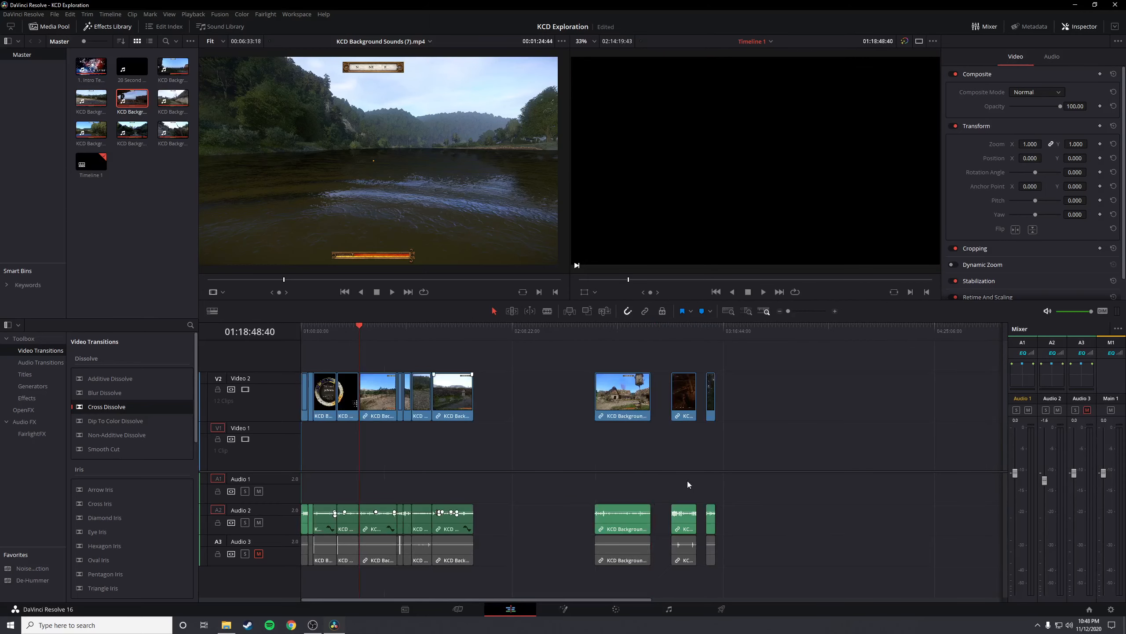
scroll(588, 468, "up", 5)
scroll(606, 467, "down", 5)
Move KCD Background Sounds (2).mp4 with its audio directly against the end of KCD Background Sounds (5).mp4 and place the playhead at their cut
left_click(683, 399)
left_click(686, 525)
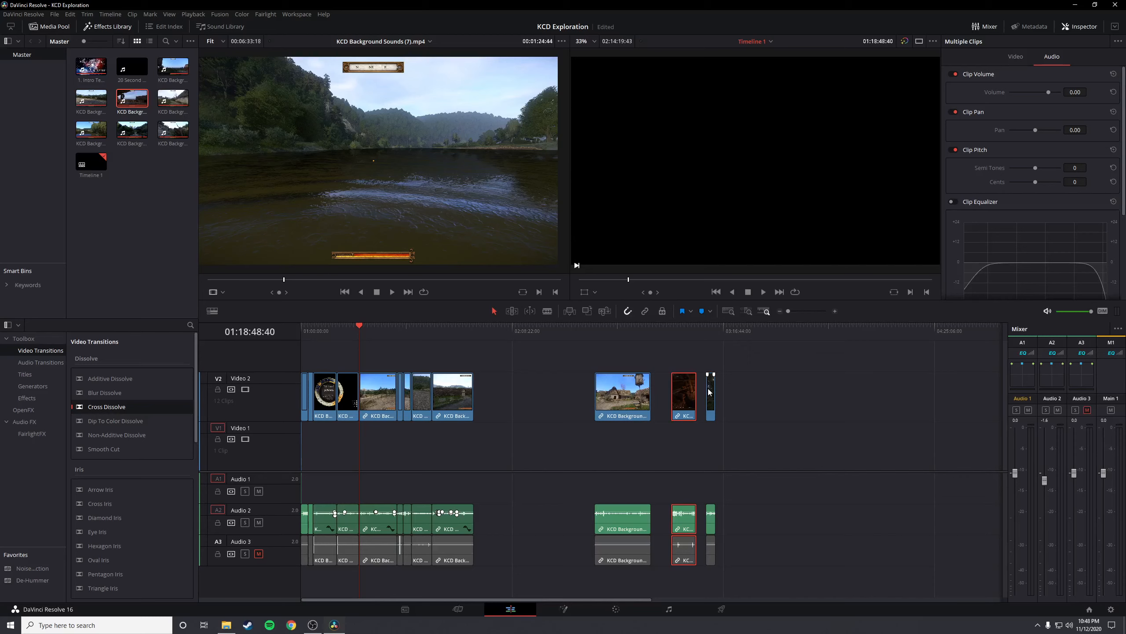
left_click(630, 402)
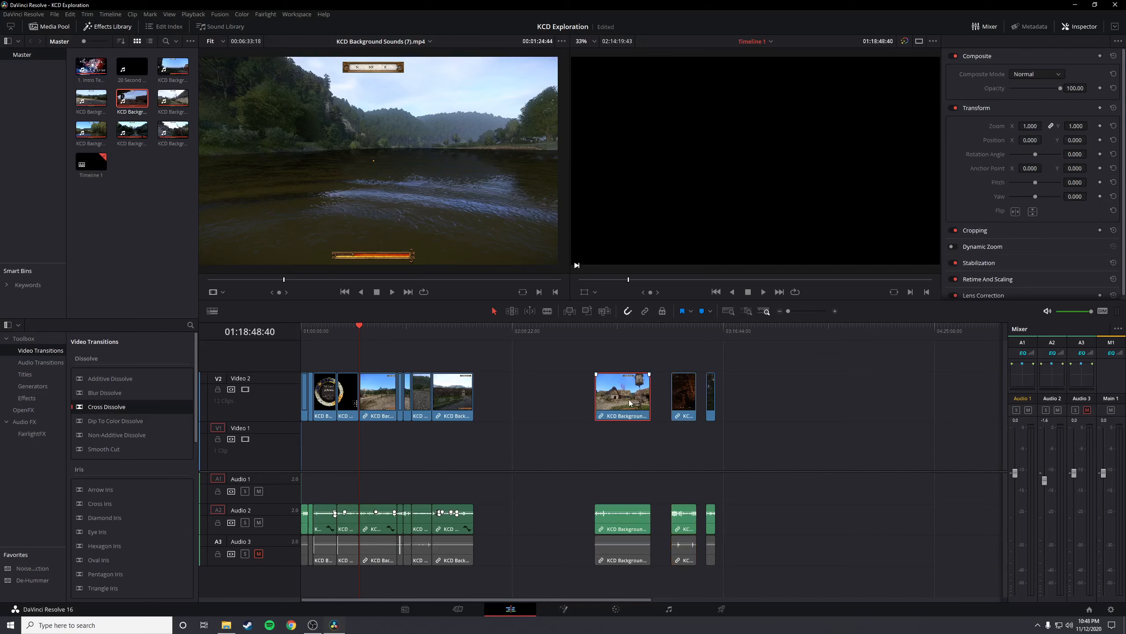
left_click(617, 518)
left_click_drag(626, 403, 503, 398)
left_click(475, 331)
scroll(683, 468, "up", 5)
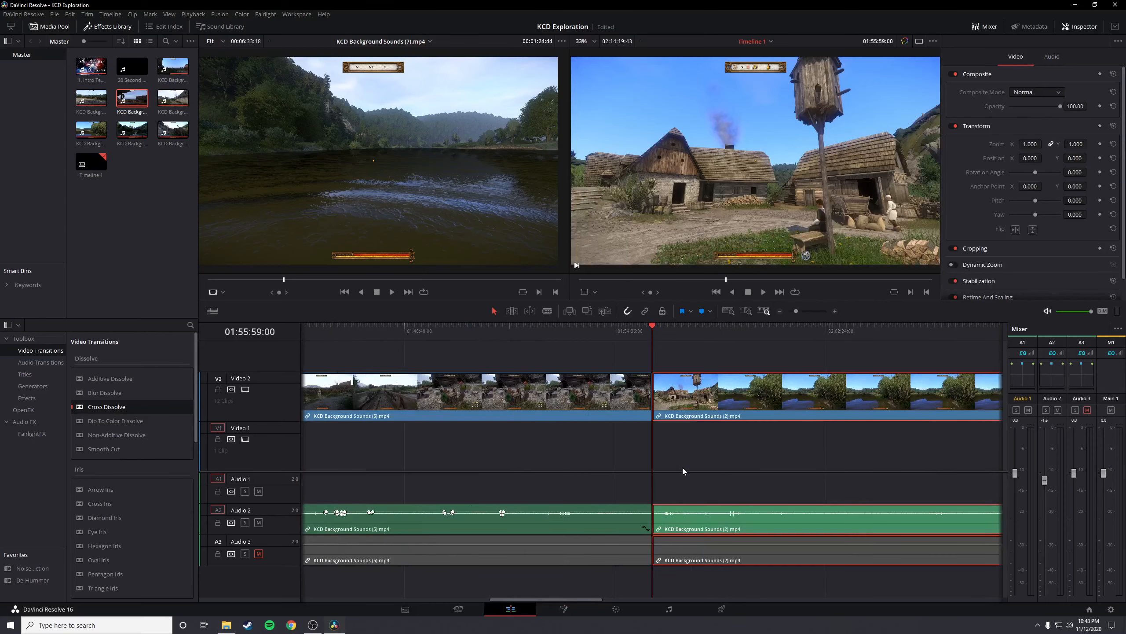
Fade picture and sound out of KCD Background Sounds (5).mp4 and into KCD Background Sounds (2).mp4 at their cut, and play the transition
mouse_move(646, 378)
left_mouse_down()
mouse_move(625, 375)
mouse_move(666, 374)
left_mouse_up()
mouse_move(651, 506)
left_mouse_down()
mouse_move(634, 507)
mouse_move(685, 508)
mouse_move(664, 508)
left_mouse_up()
left_click(637, 334)
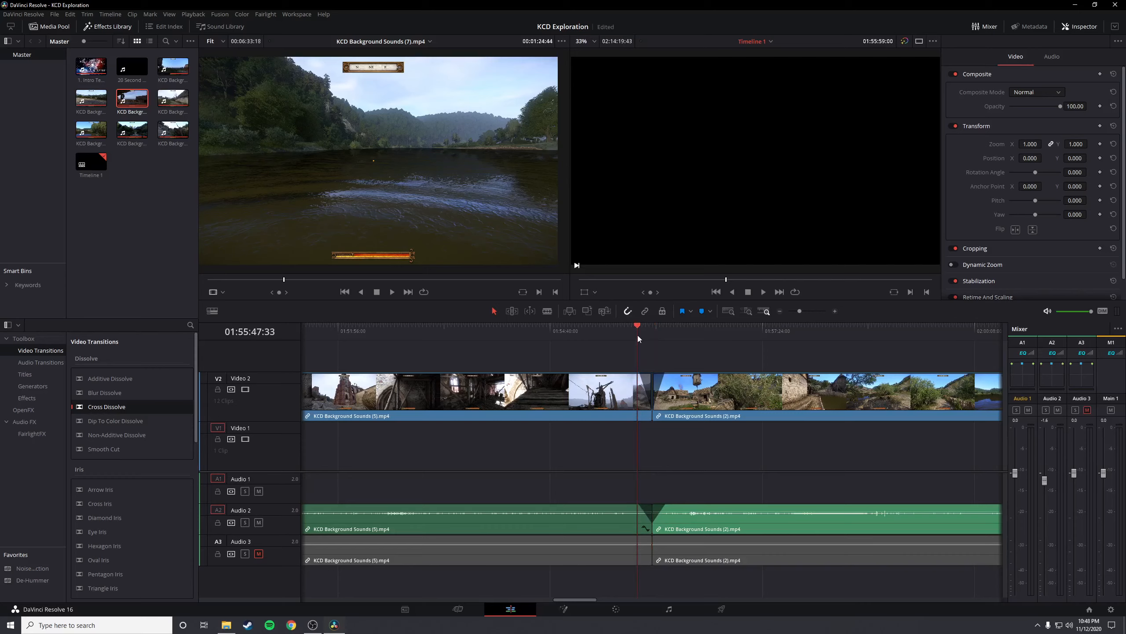
key("space")
left_click(676, 331)
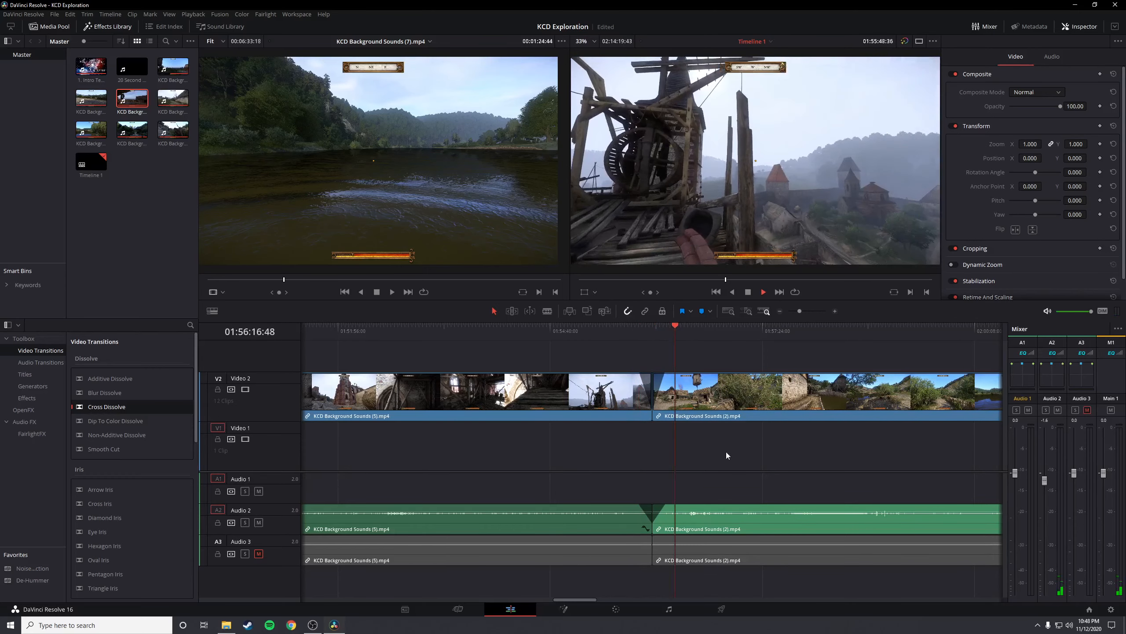
Find where the miller starts talking in KCD Background Sounds (2).mp4 and split its video and audio just before, at about 01:56:27
left_click(688, 326)
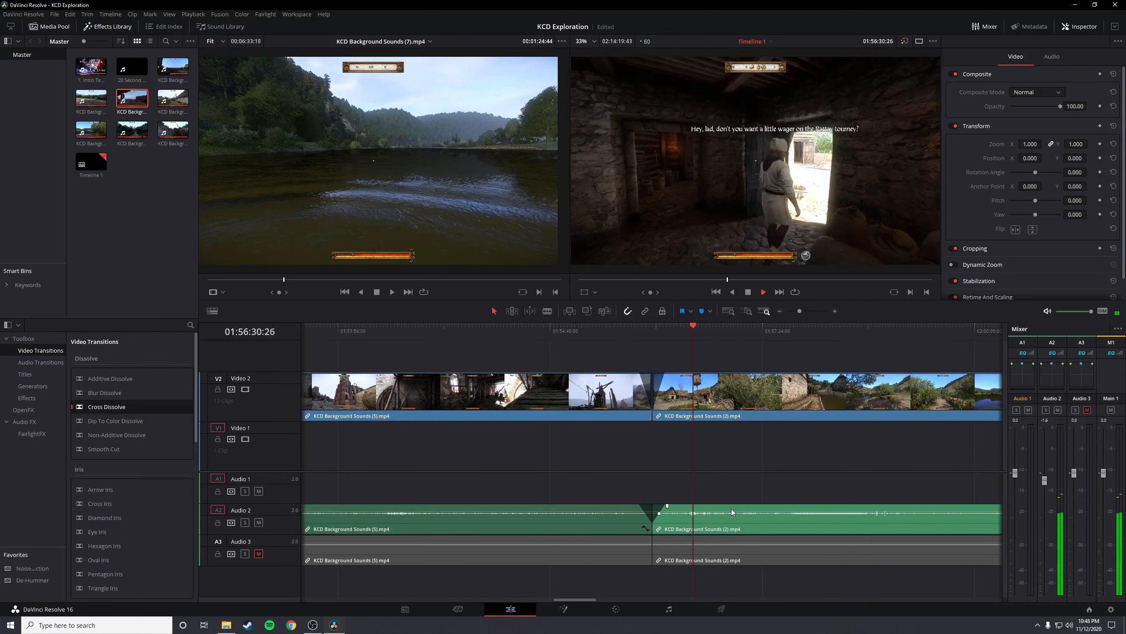
scroll(732, 509, "up", 2)
scroll(668, 521, "up", 2)
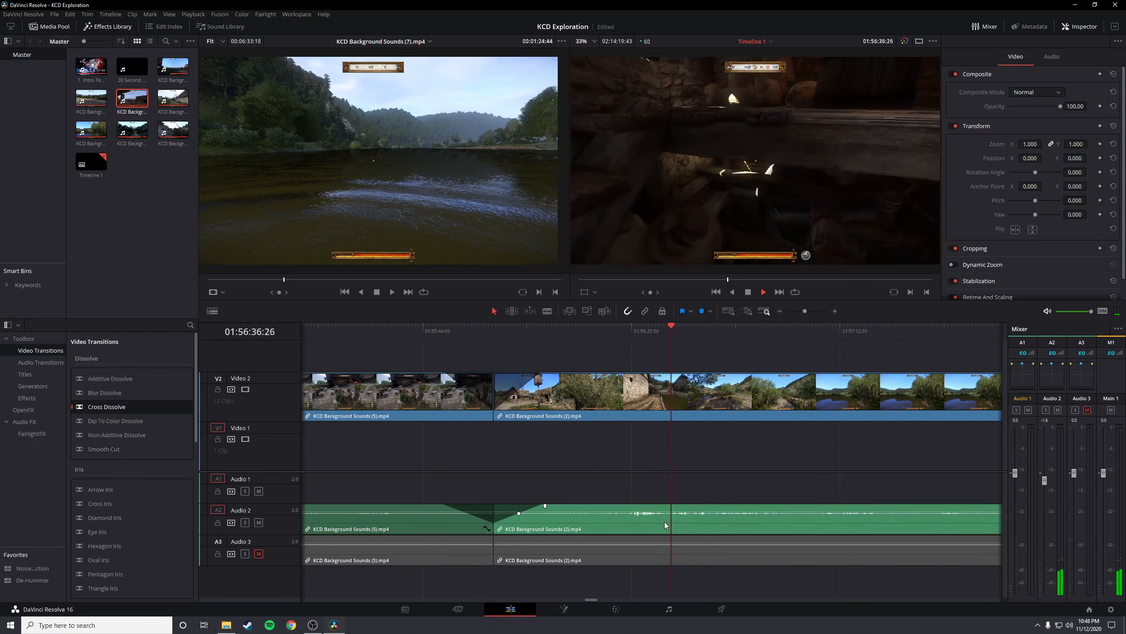
left_click(619, 334)
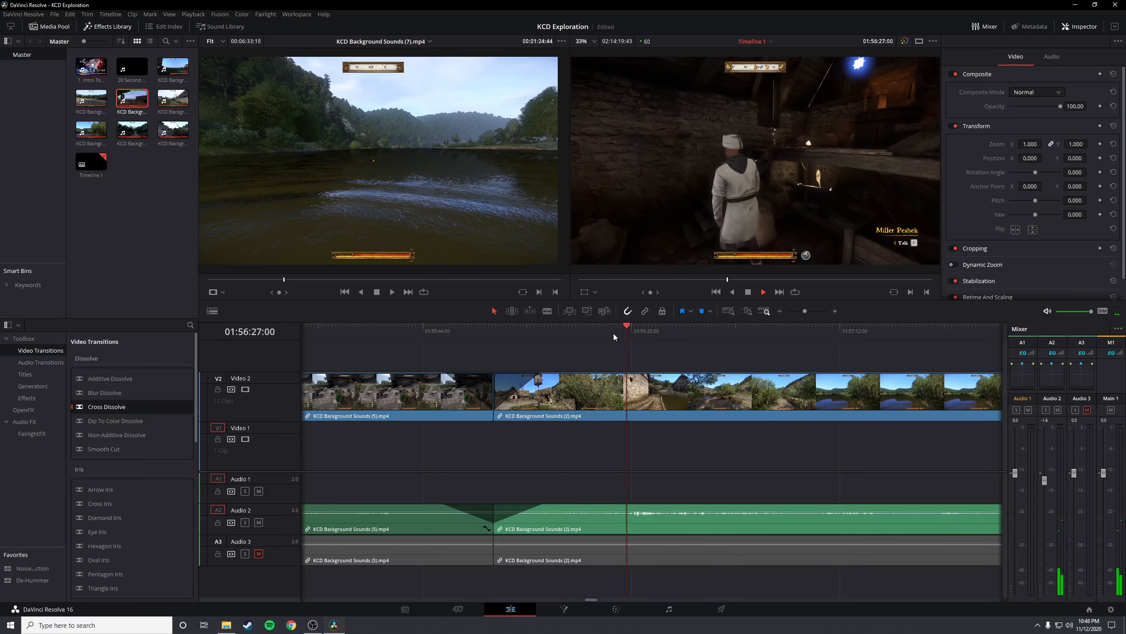
key("space")
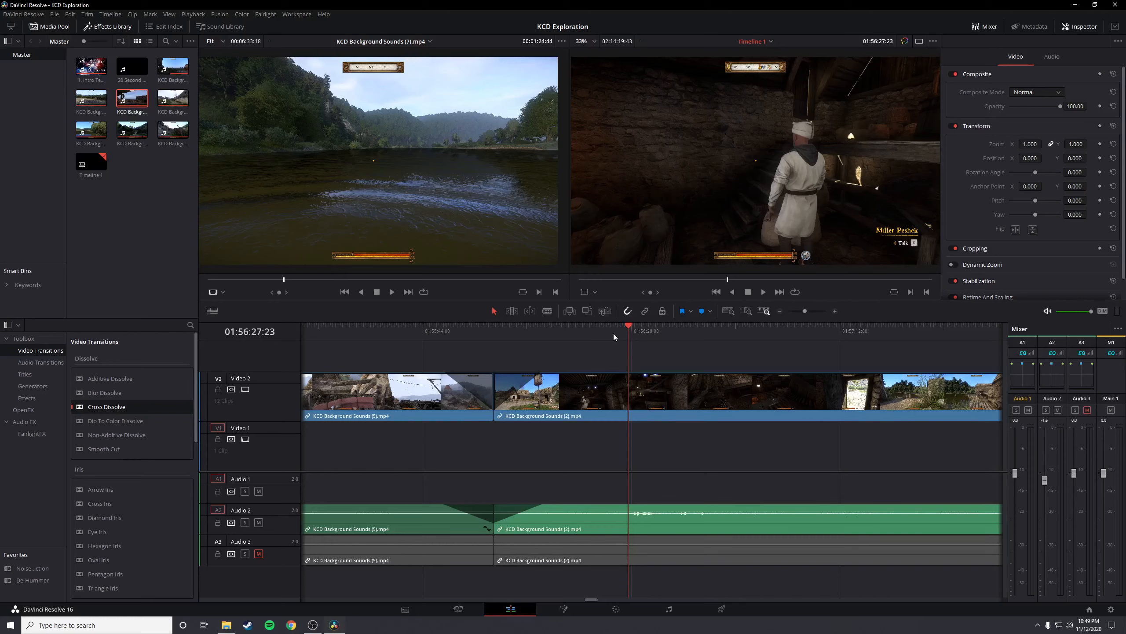
scroll(642, 434, "up", 1)
key("space")
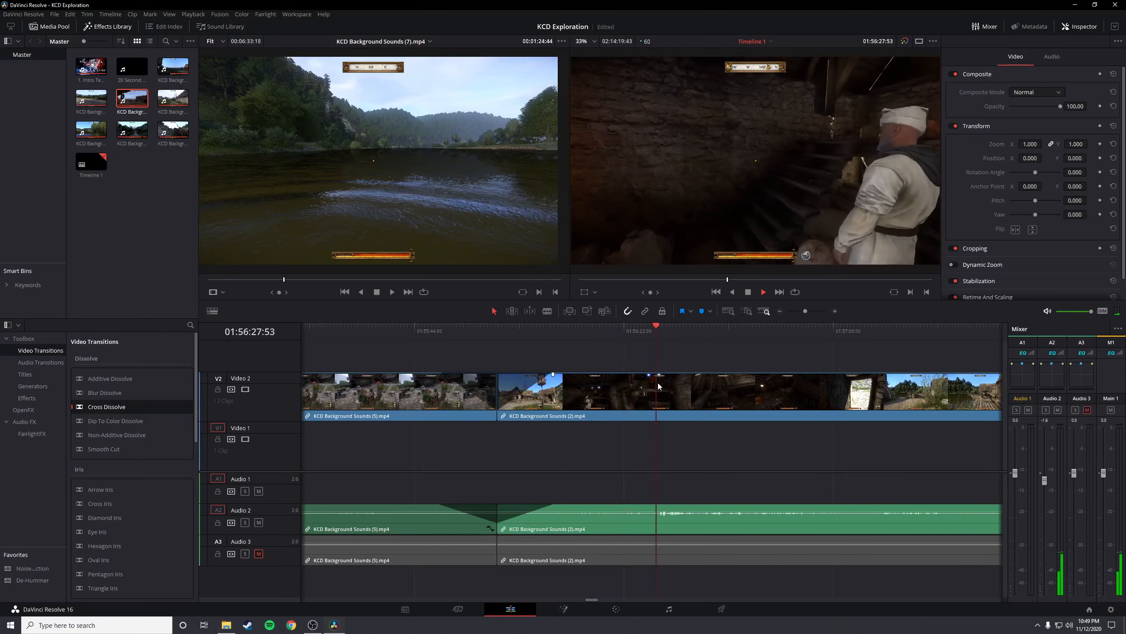
left_click(657, 332)
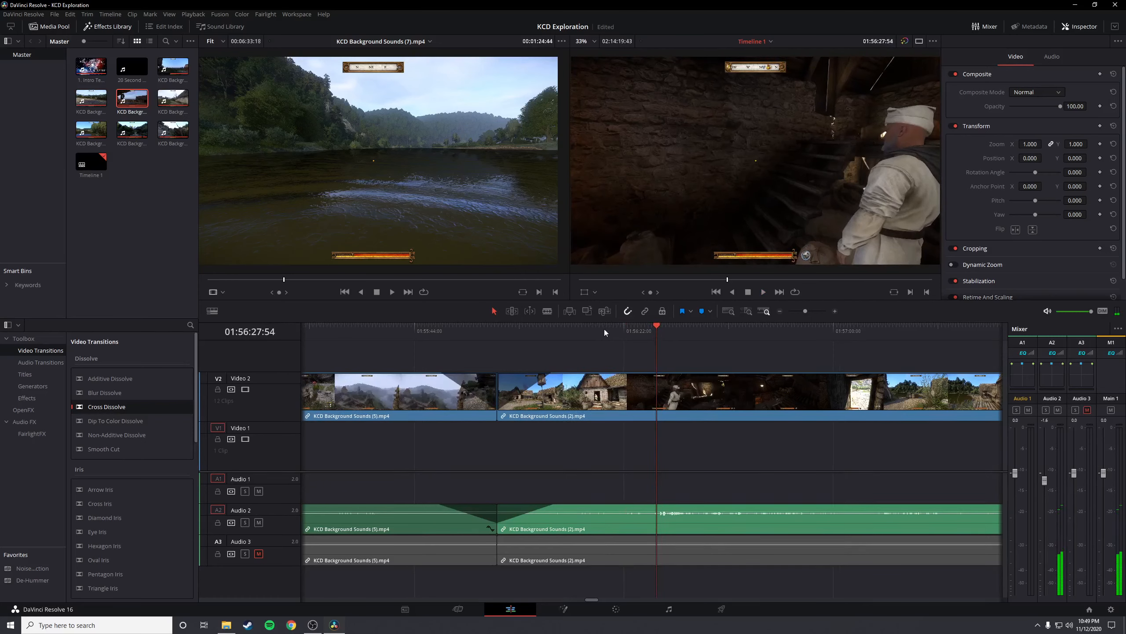
left_click(547, 311)
left_click(655, 397)
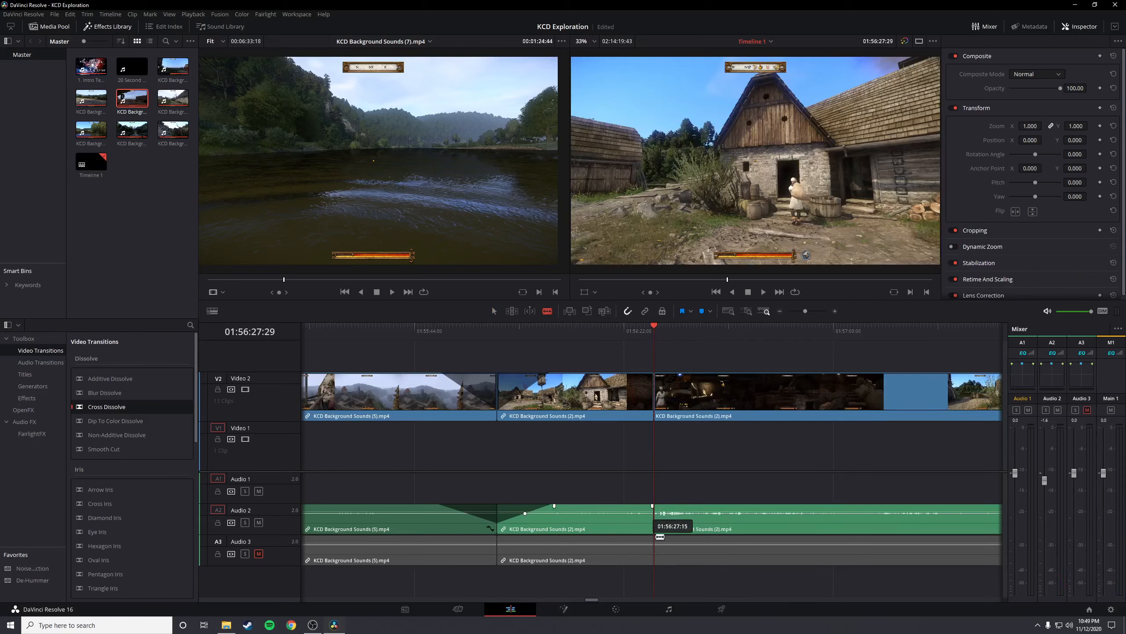
Play past the miller's dialogue and split the video and both audio tracks where it ends, at 01:56:35:57
left_click(673, 330)
key("space")
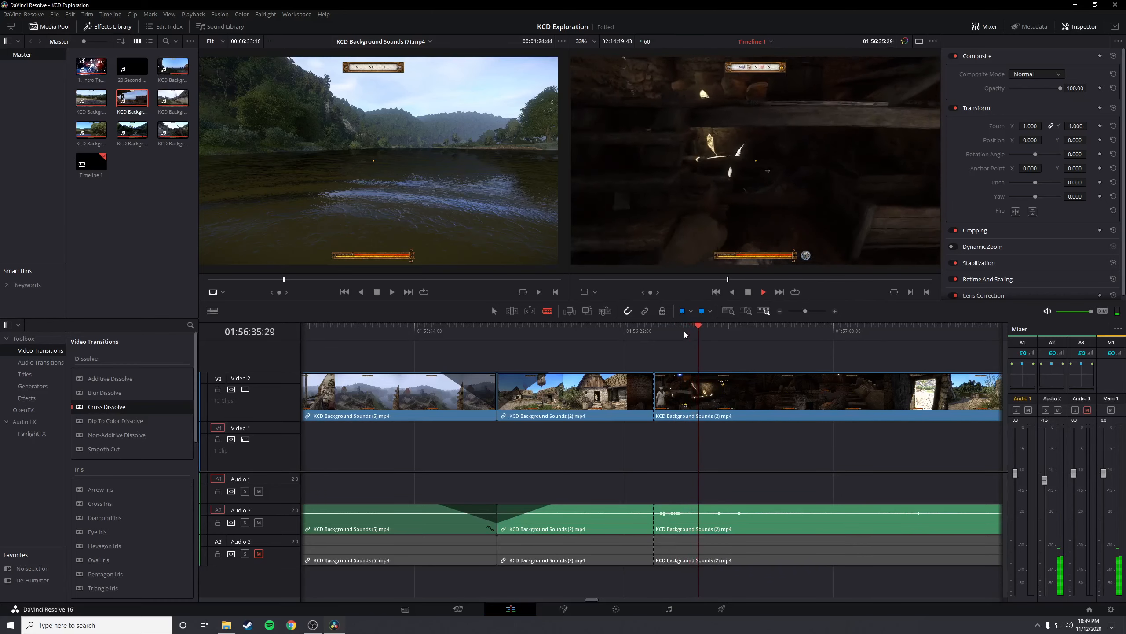
key("space")
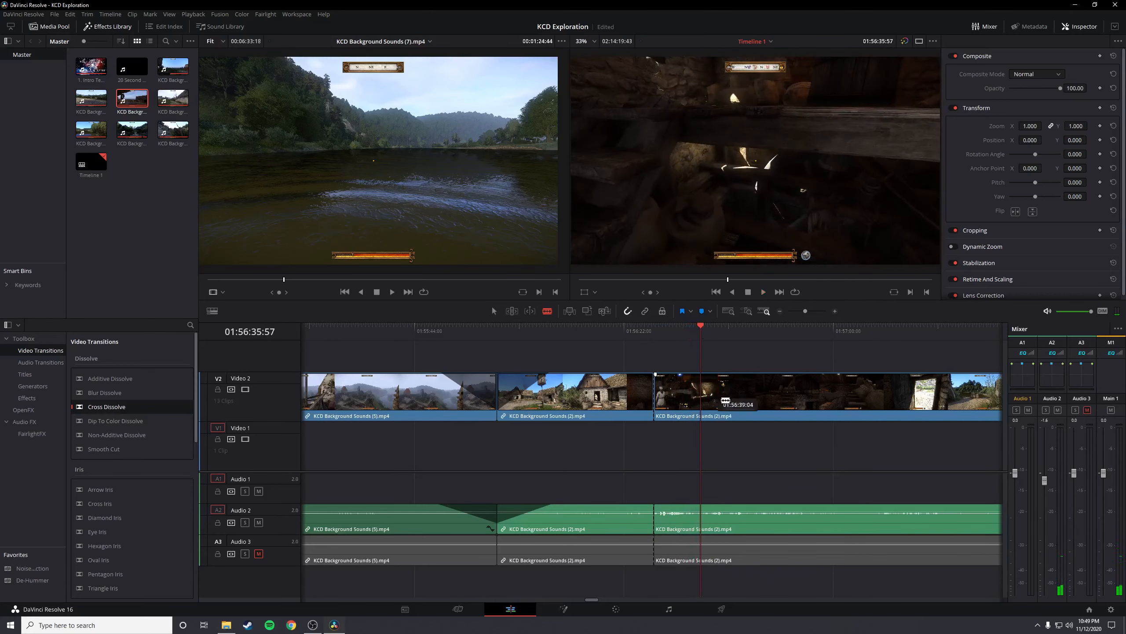
left_click(701, 395)
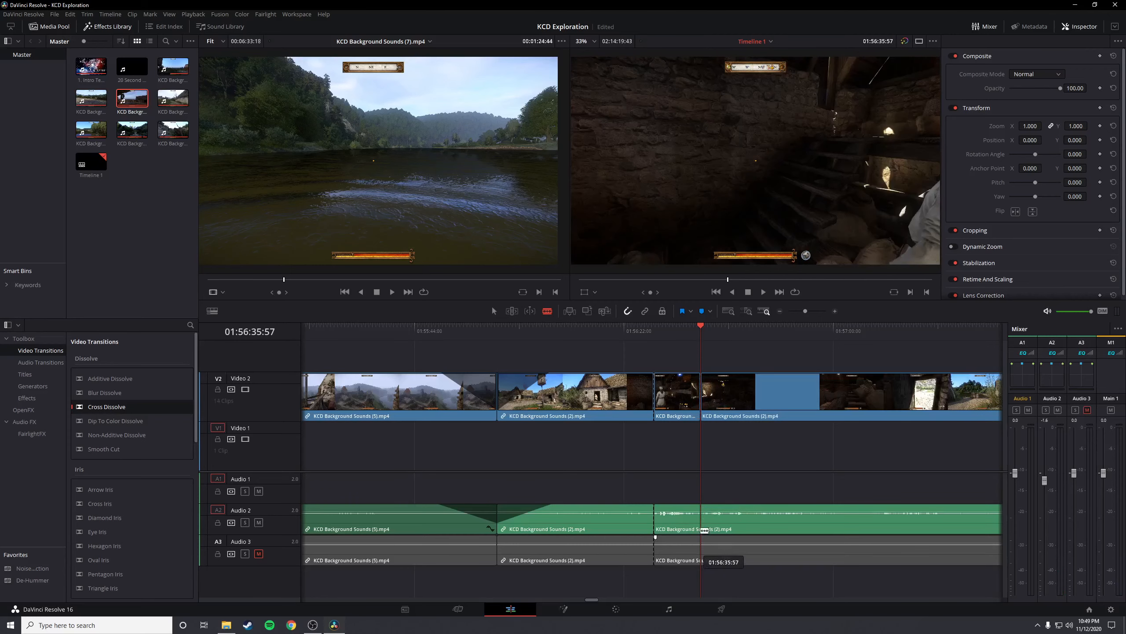
left_click(702, 530)
left_click(702, 558)
Ripple delete the short miller dialogue segment from the video and audio tracks, closing the gap
key("a")
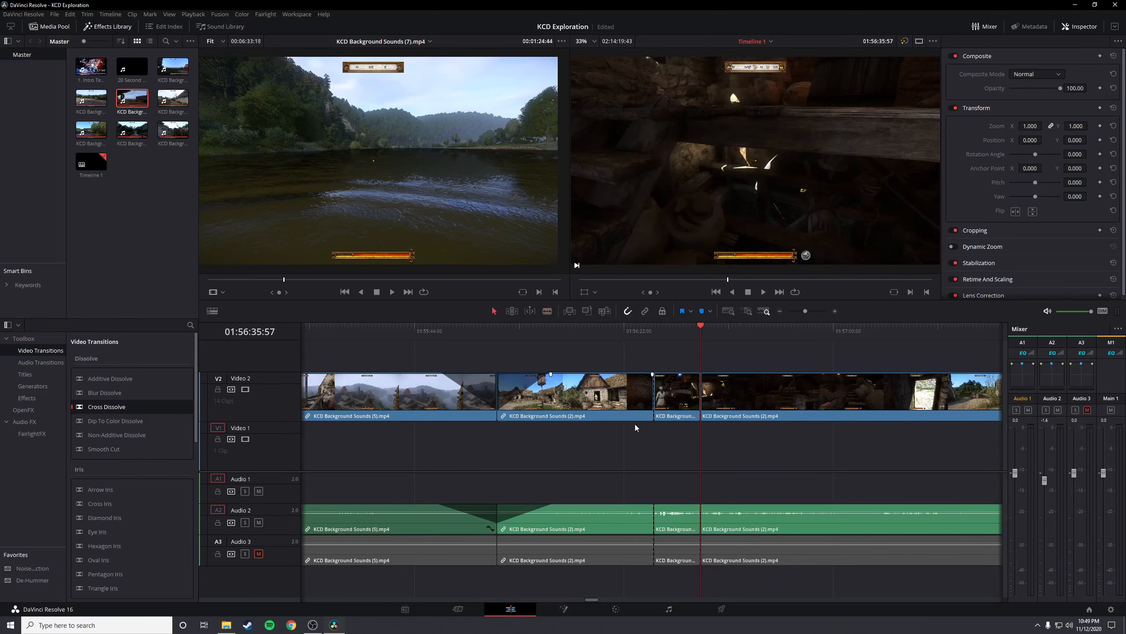
left_click(675, 519)
key("Delete")
Add a Cross Dissolve to the video and a Cross Fade 0 dB to the audio at the new join, and preview it
left_click_drag(605, 422, 654, 393)
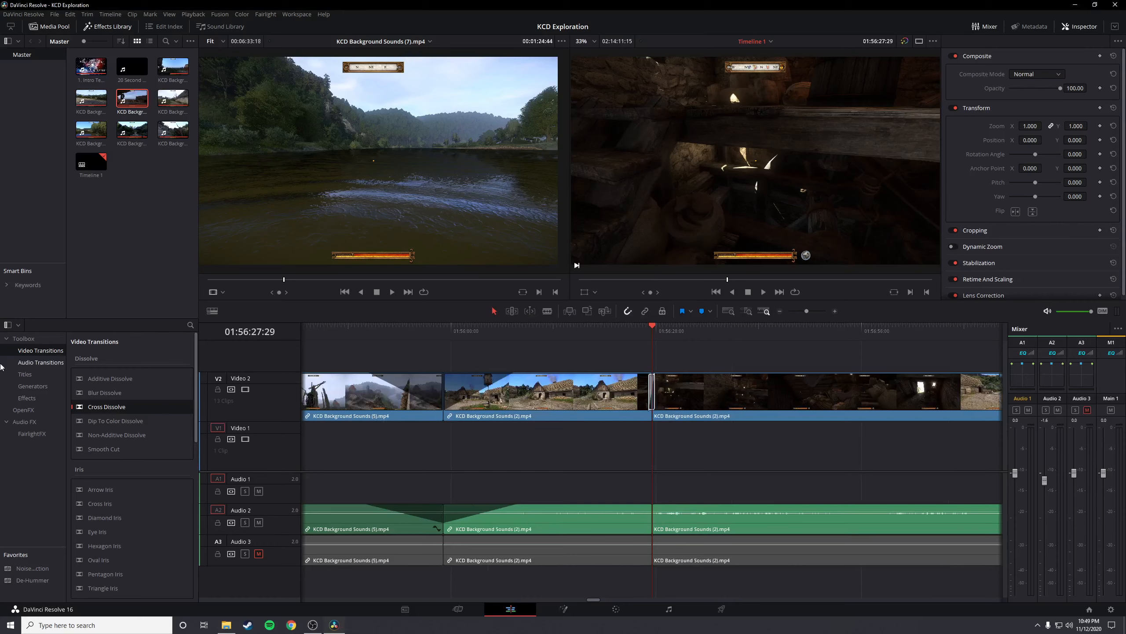
left_click(41, 362)
left_click_drag(107, 407, 692, 520)
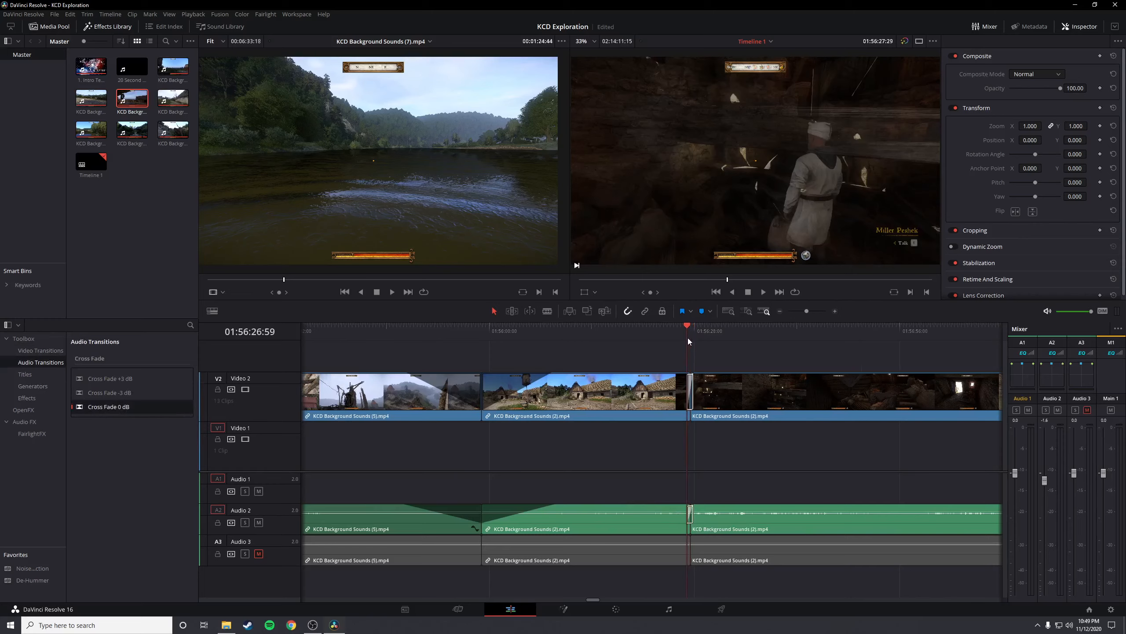
key("space")
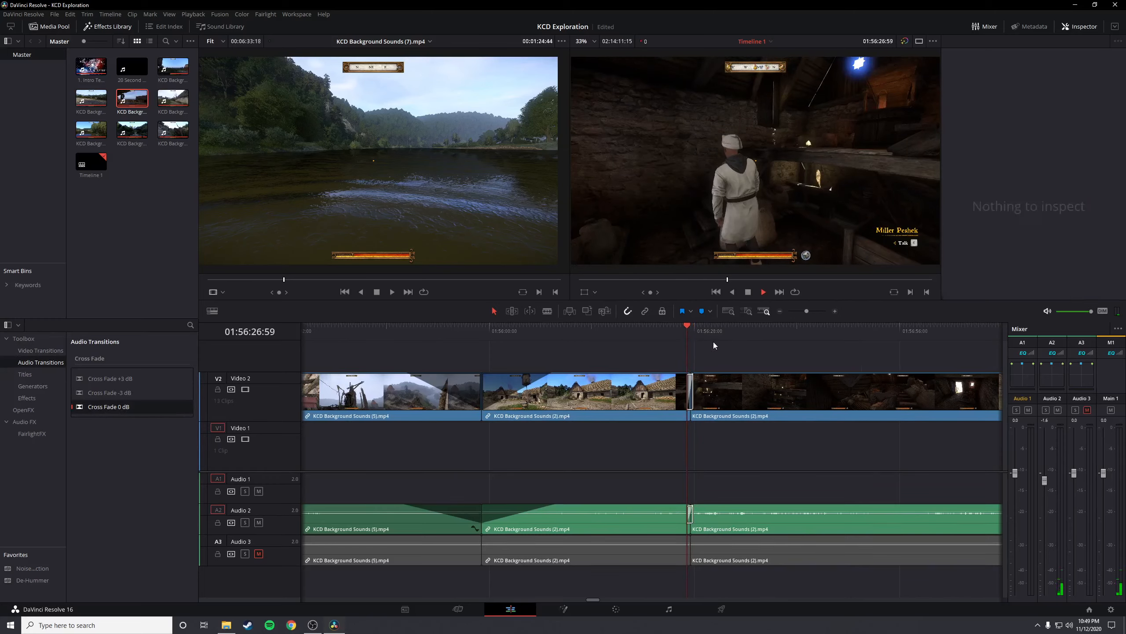
Sample KCD Background Sounds (2).mp4 after the join, from the dark mill interior through the river dock to the campfire
left_click(709, 333)
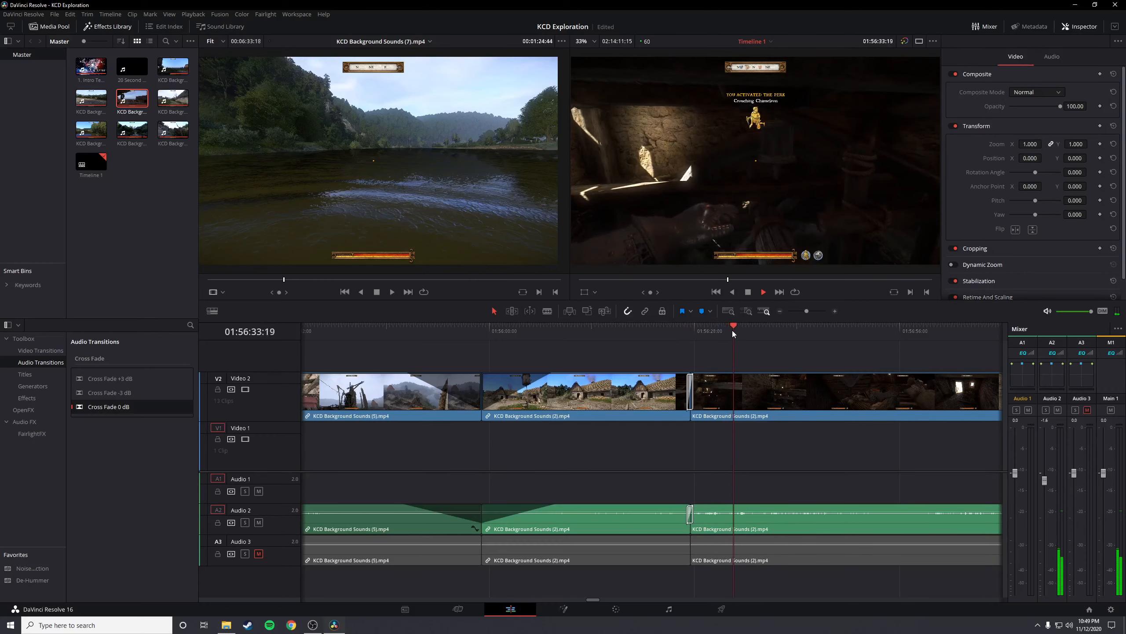
scroll(741, 445, "down", 2)
scroll(741, 445, "down", 1)
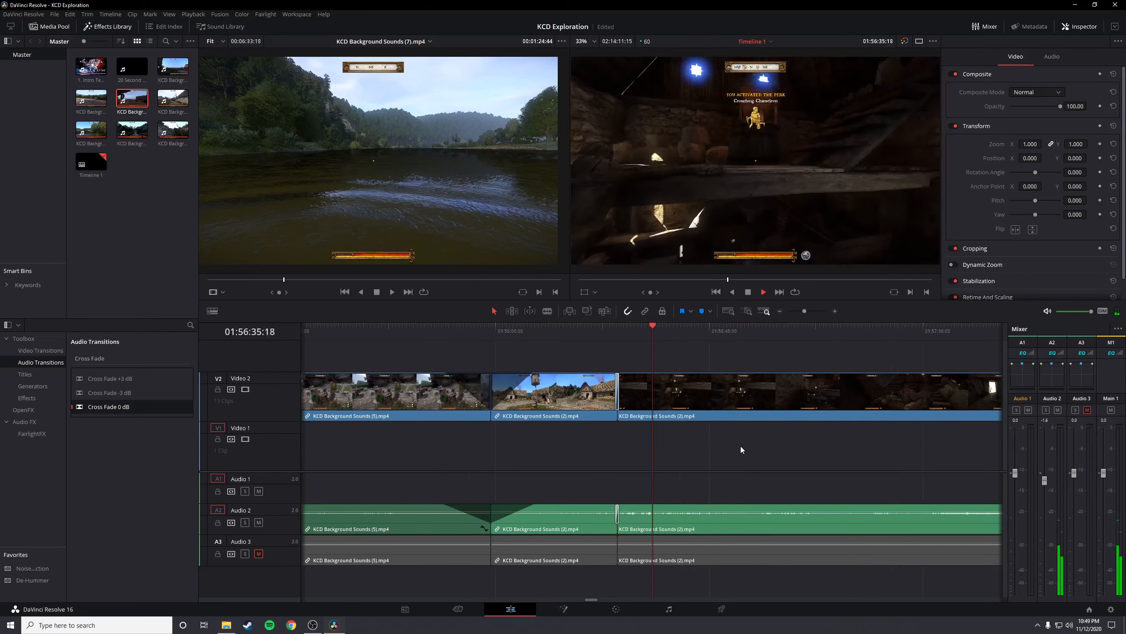
left_click(785, 333)
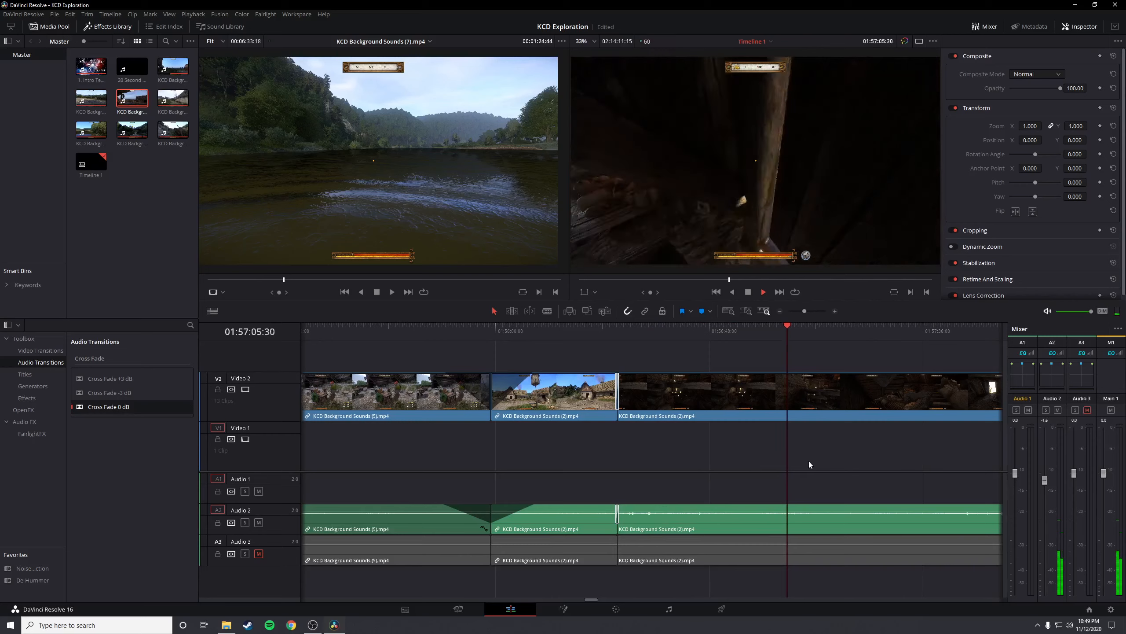
scroll(810, 461, "down", 3)
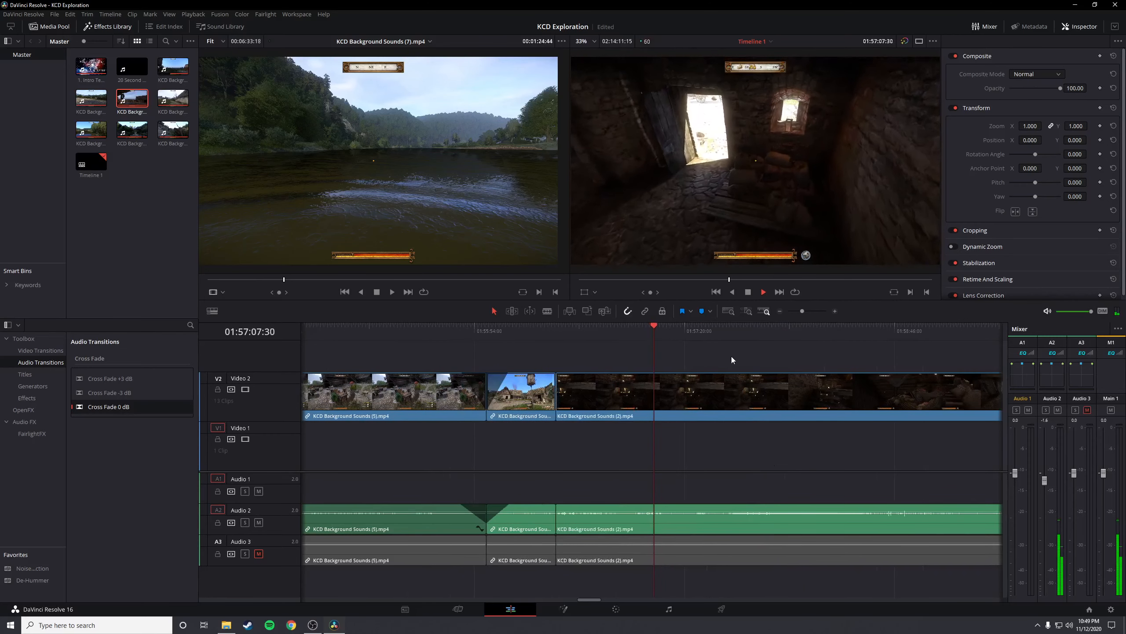
left_click(732, 335)
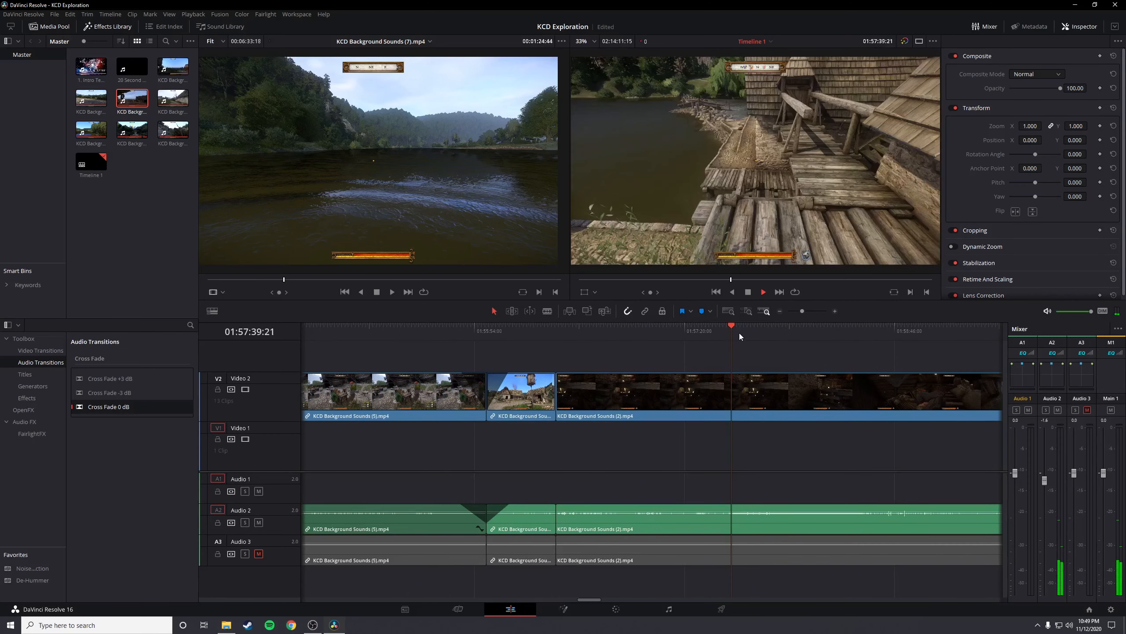
scroll(791, 407, "down", 1)
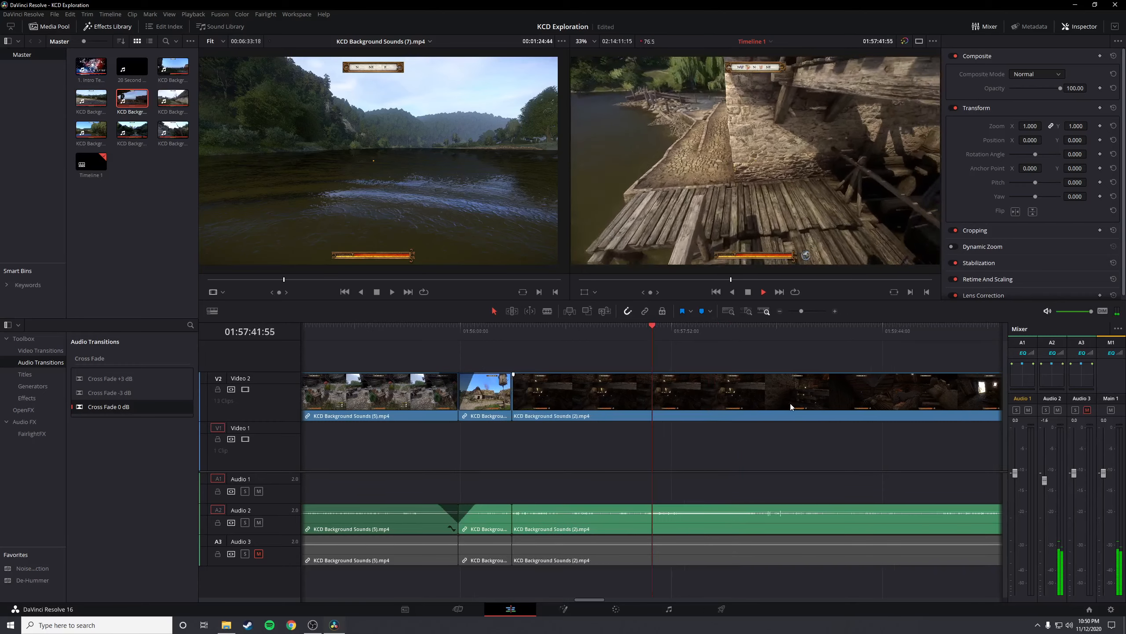
left_click(767, 333)
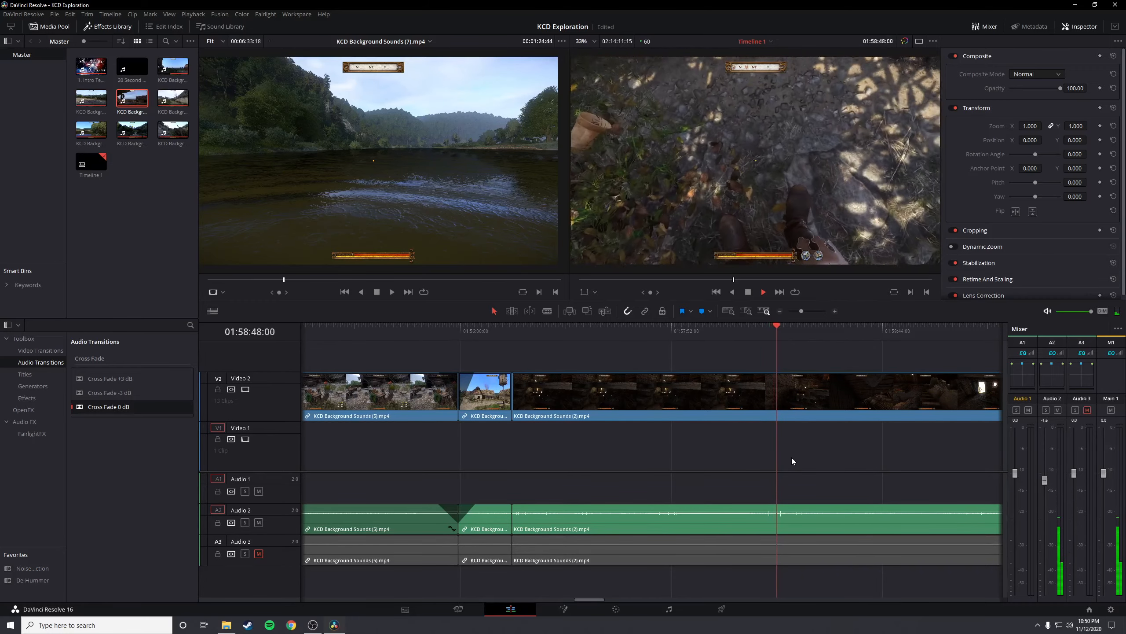
scroll(792, 459, "down", 2)
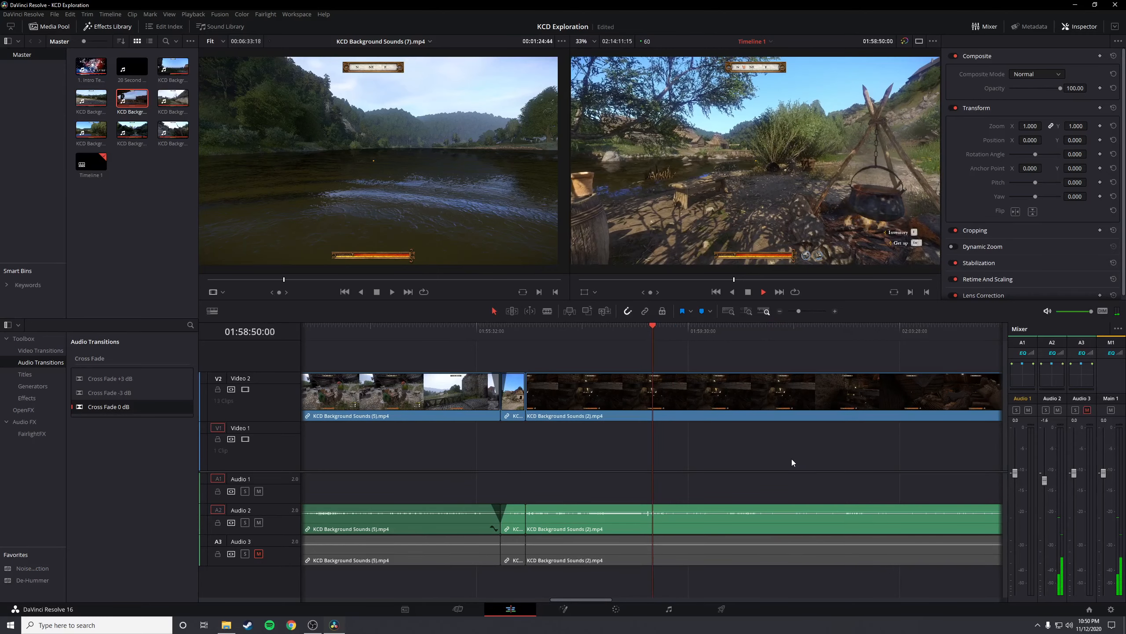
Sample the rest of KCD Background Sounds (2).mp4, checking the riverbank, hut and forest stream scenes up to its end
scroll(792, 459, "down", 4)
scroll(772, 457, "up", 3)
scroll(776, 455, "down", 3)
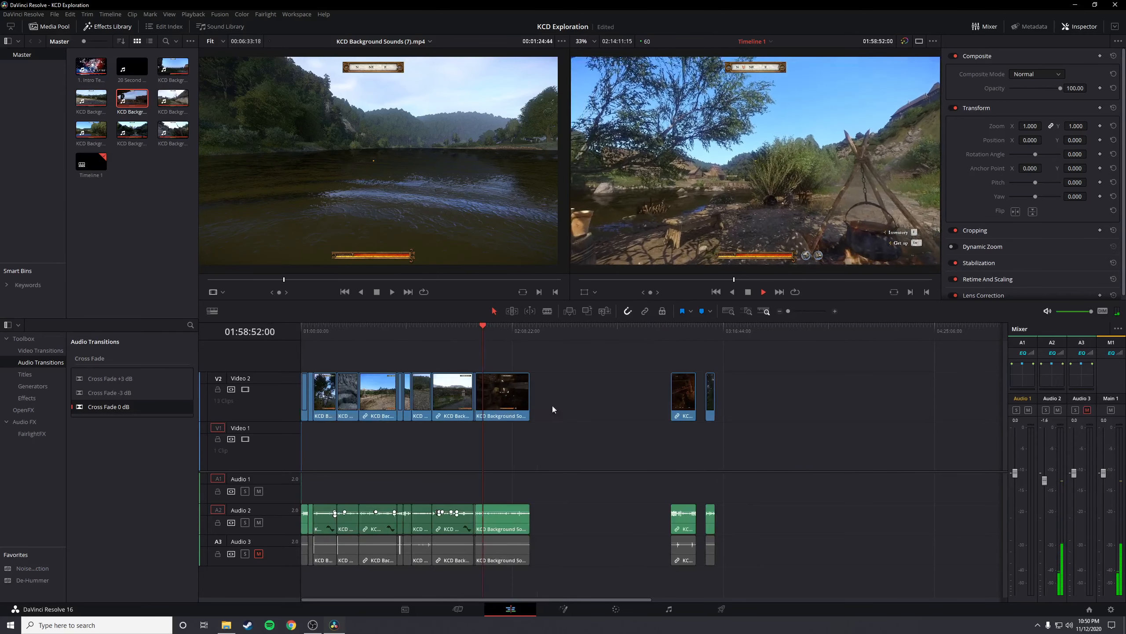
left_click(514, 333)
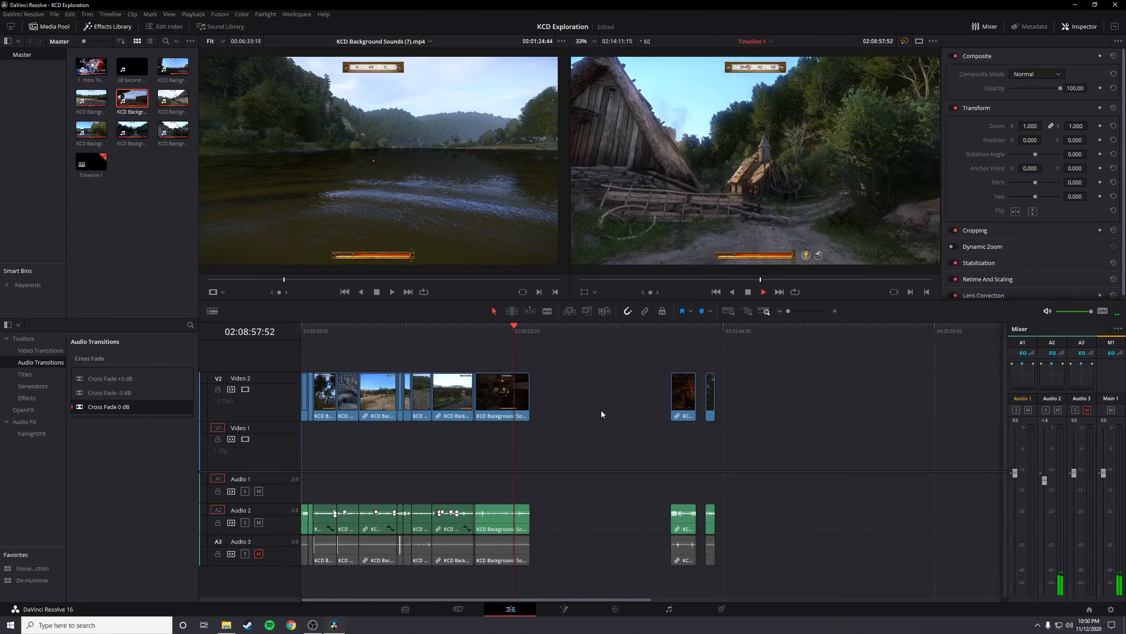
scroll(601, 411, "up", 3)
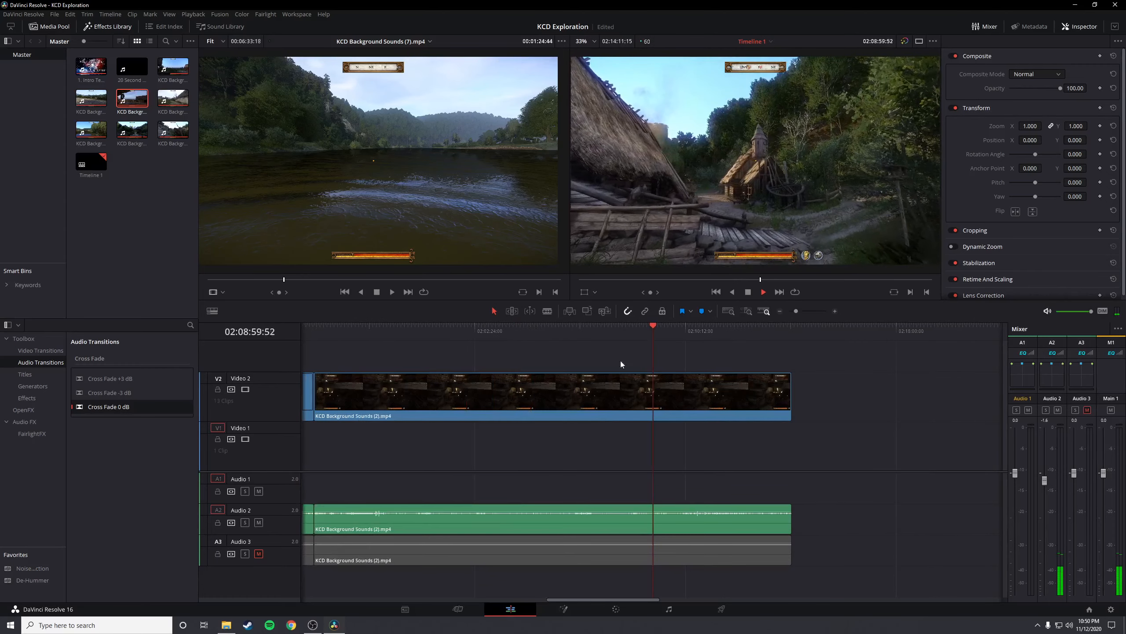
left_click(586, 329)
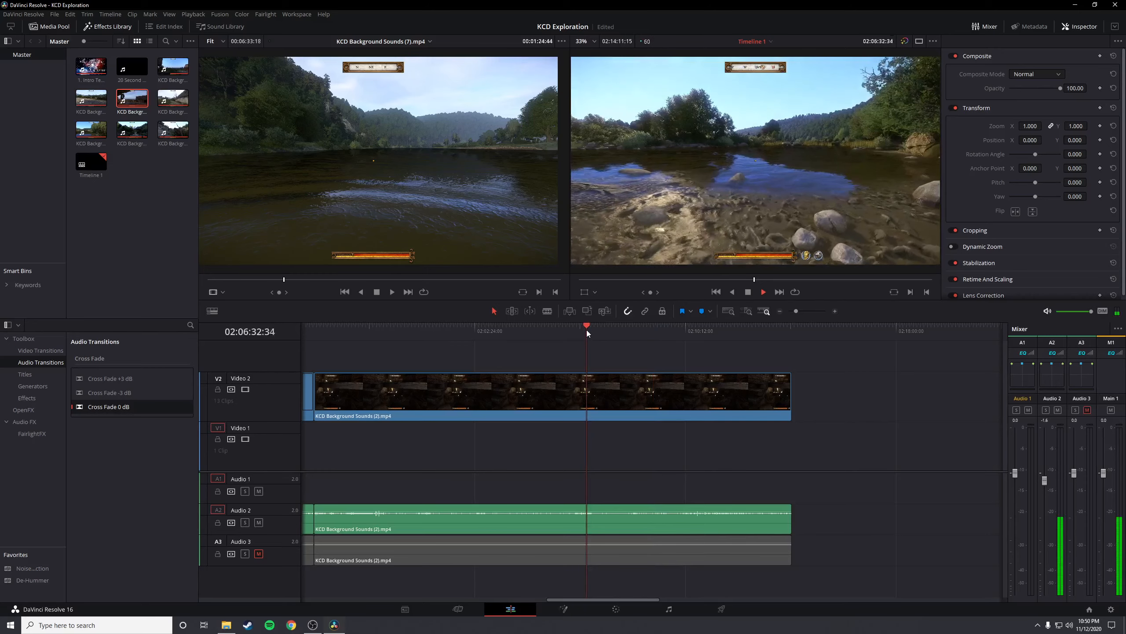
left_click(696, 329)
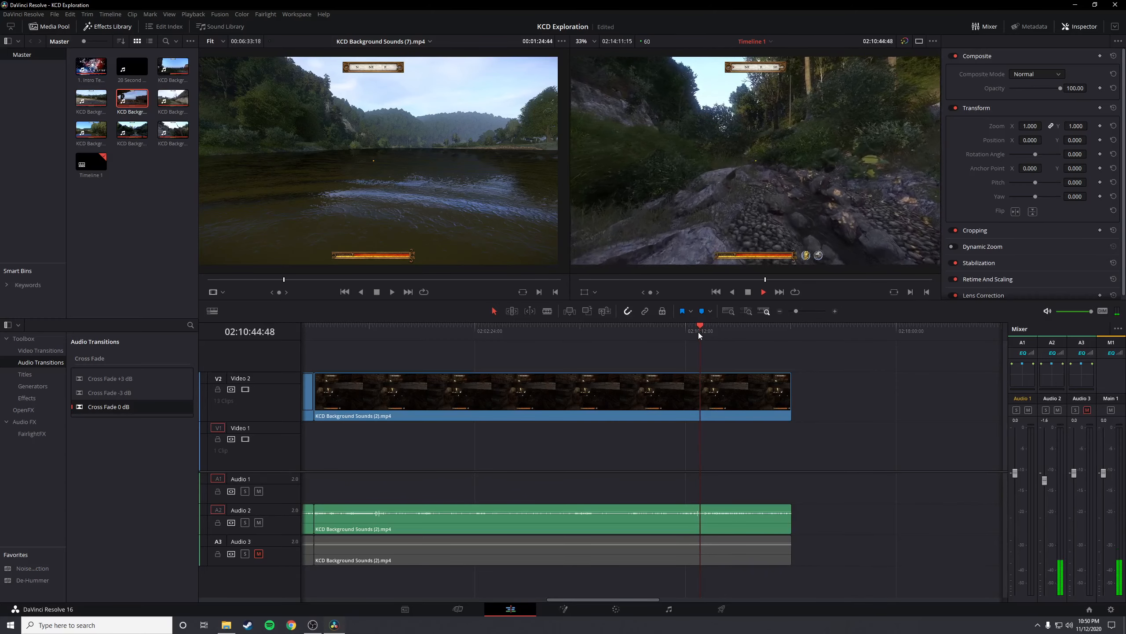
left_click(760, 328)
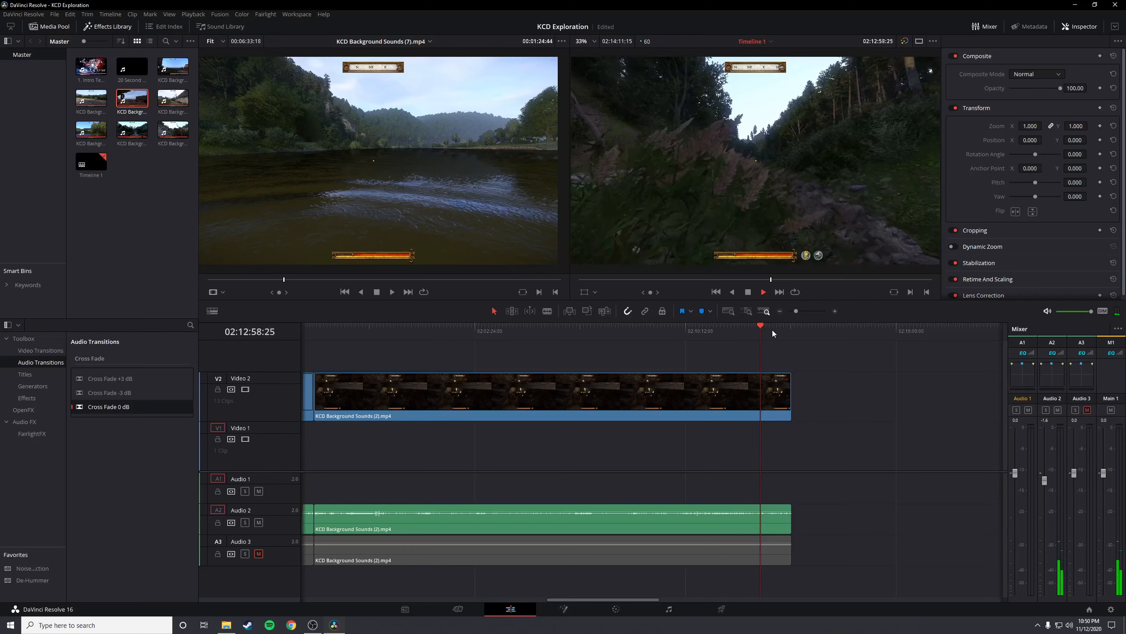
left_click(775, 330)
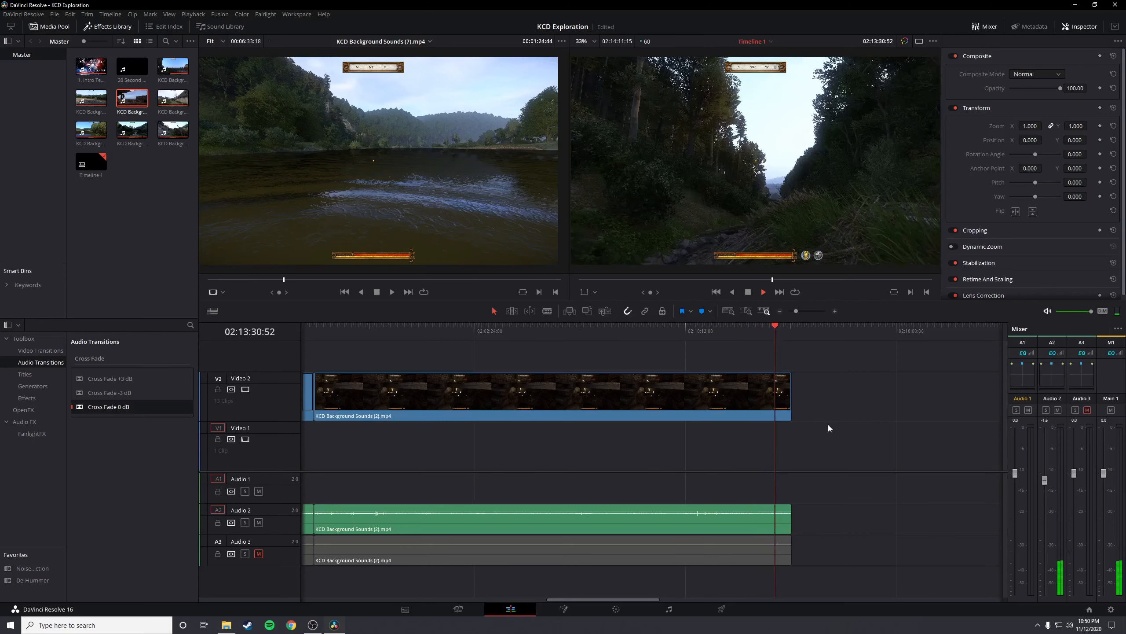
Go to the last clip on the timeline, KCD Background Sounds (3).mp4, and play its opening
scroll(830, 428, "down", 5)
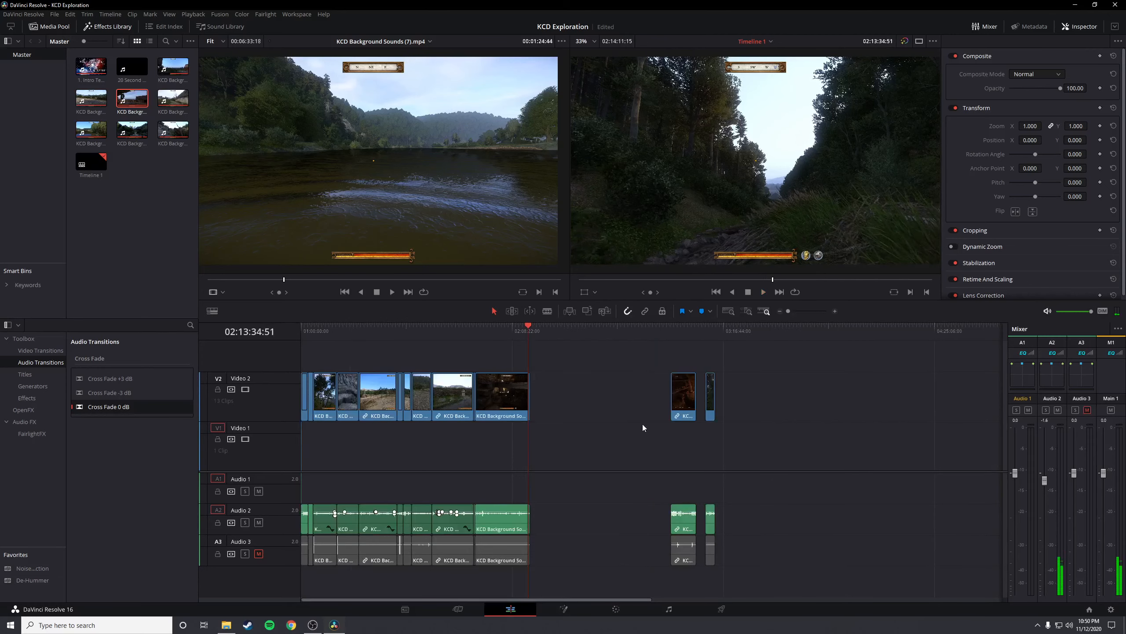
key("space")
left_click(683, 393)
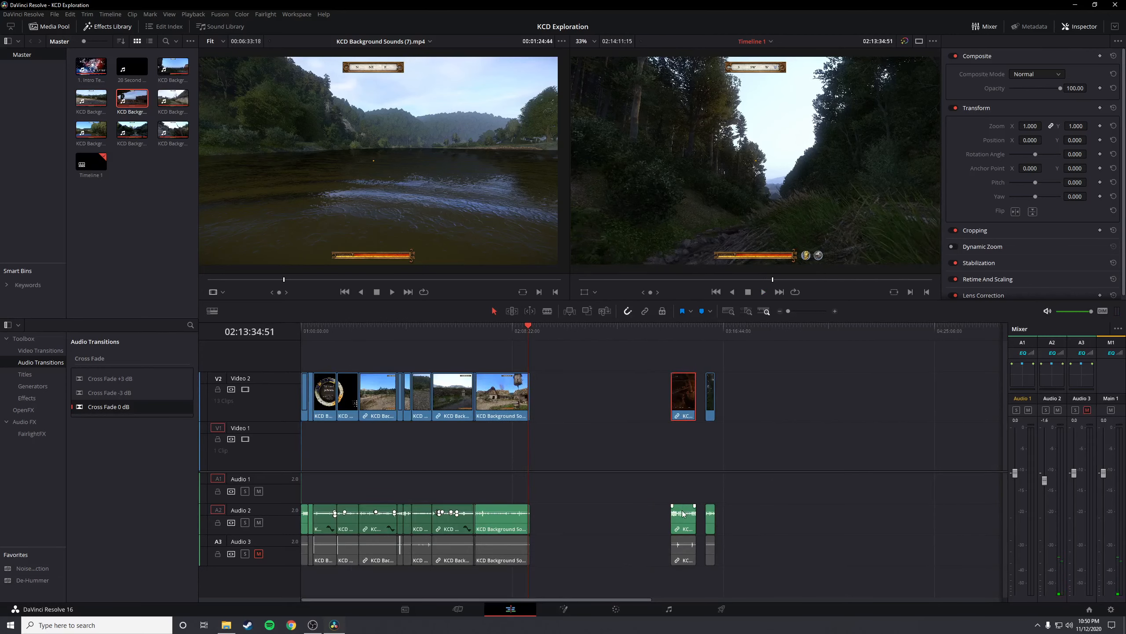
left_click(711, 331)
scroll(714, 377, "up", 5)
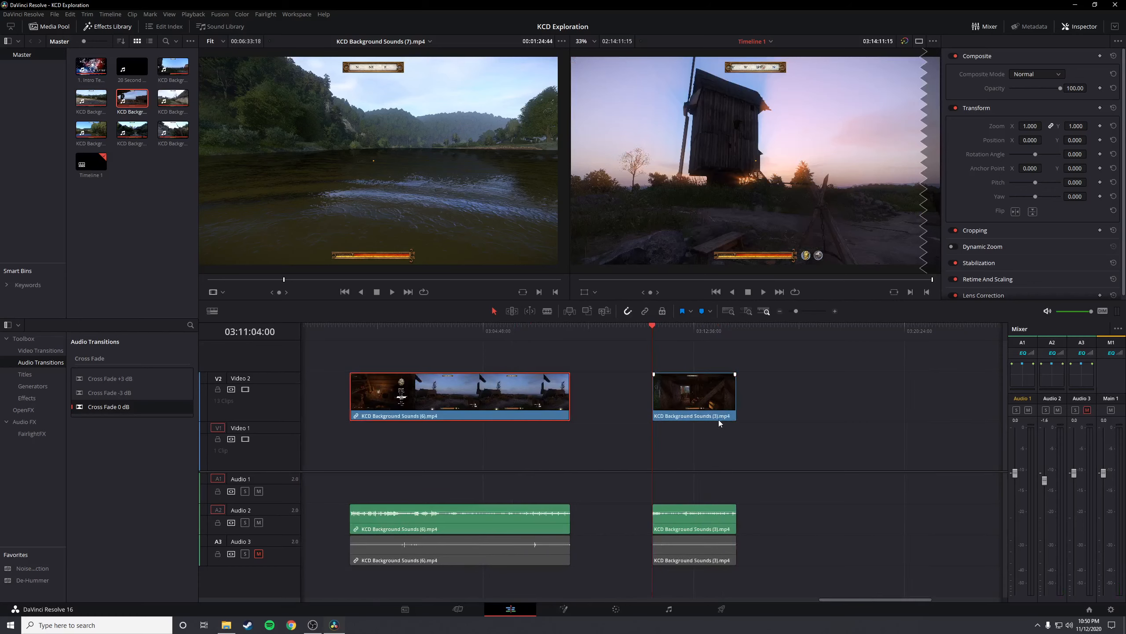
key("space")
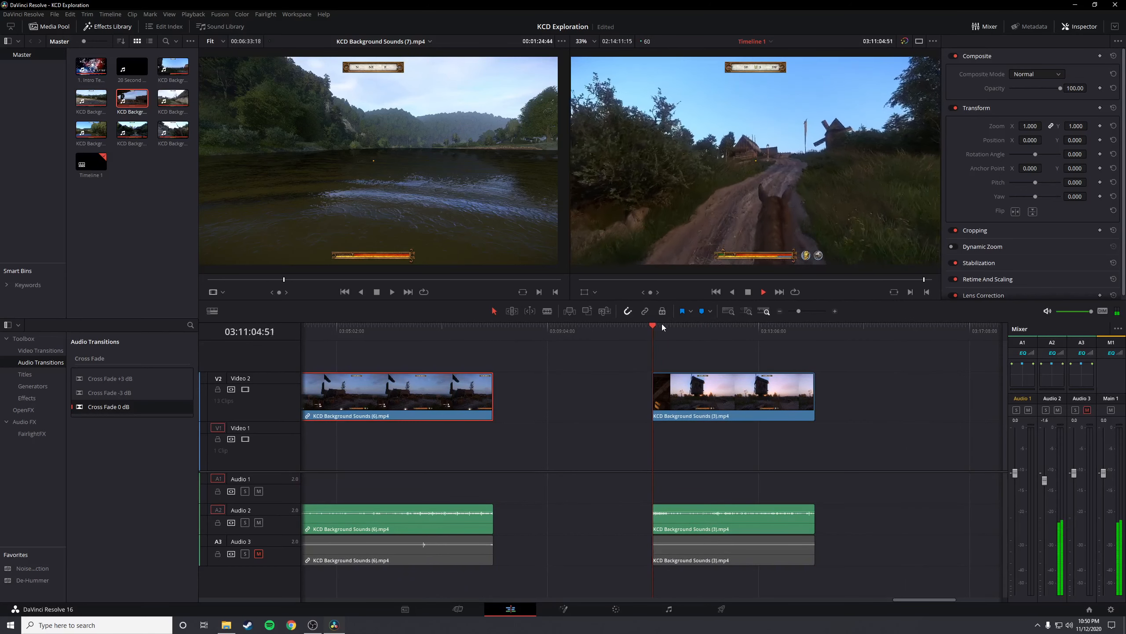
Move KCD Background Sounds (3).mp4 with its audio directly against the end of KCD Background Sounds (2).mp4, with the playhead at the join
key("space")
scroll(607, 446, "down", 5)
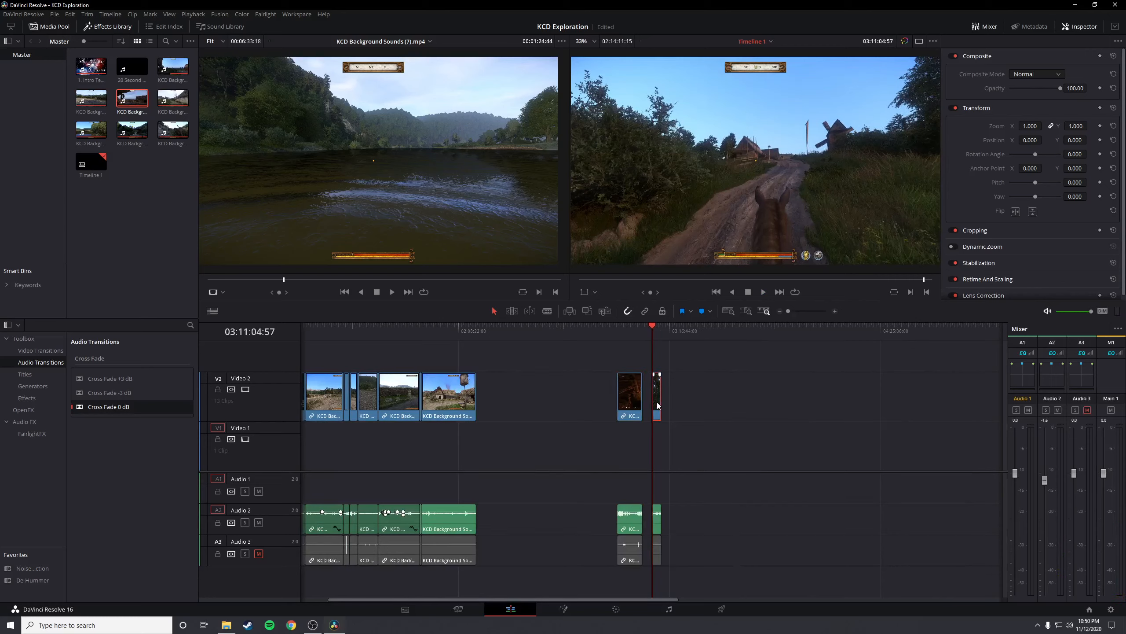
left_click(657, 515)
left_click_drag(655, 403, 479, 402)
left_click(478, 329)
scroll(663, 441, "up", 5)
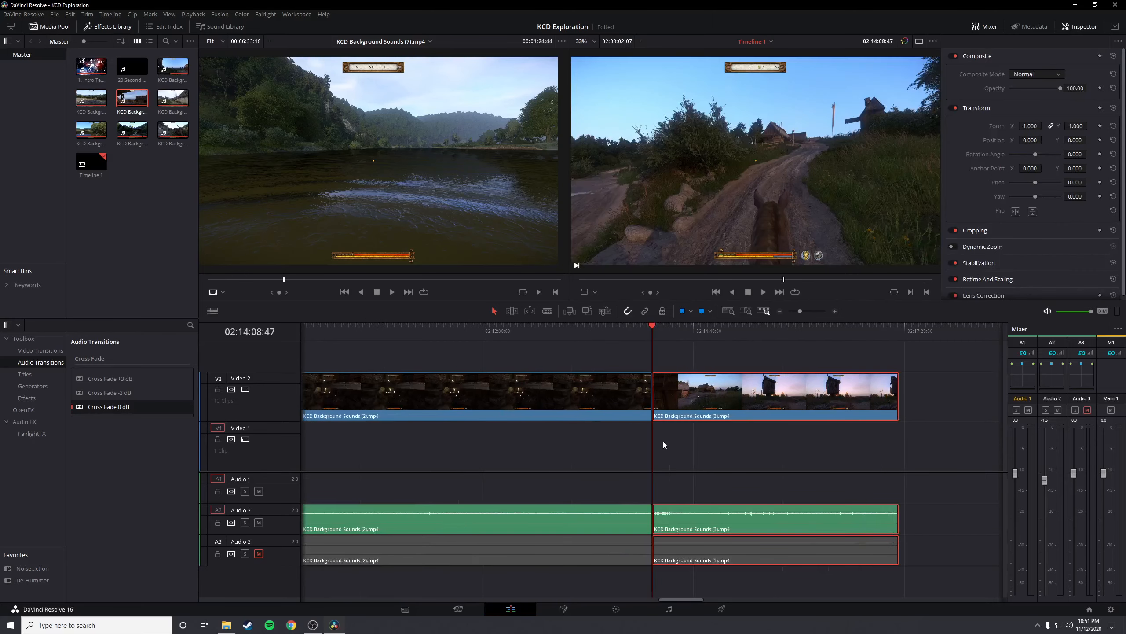
Fade out KCD Background Sounds (2).mp4 over about 10 seconds and fade in KCD Background Sounds (3).mp4, video and audio, and preview the join
scroll(709, 444, "up", 3)
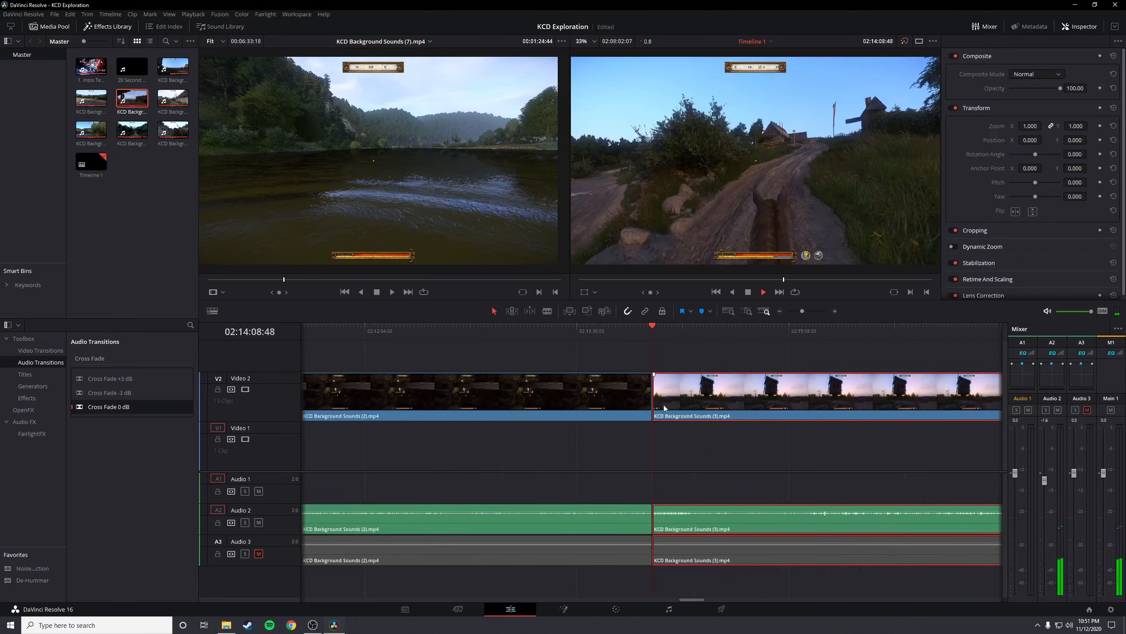
left_click(650, 451)
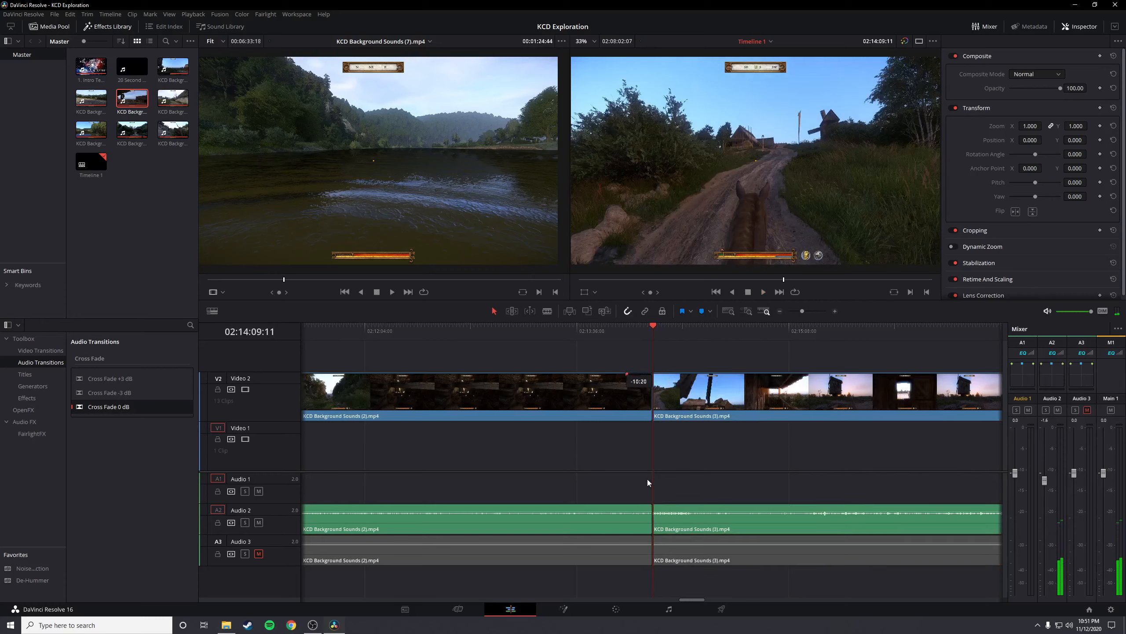
left_click_drag(649, 507, 673, 506)
key("space")
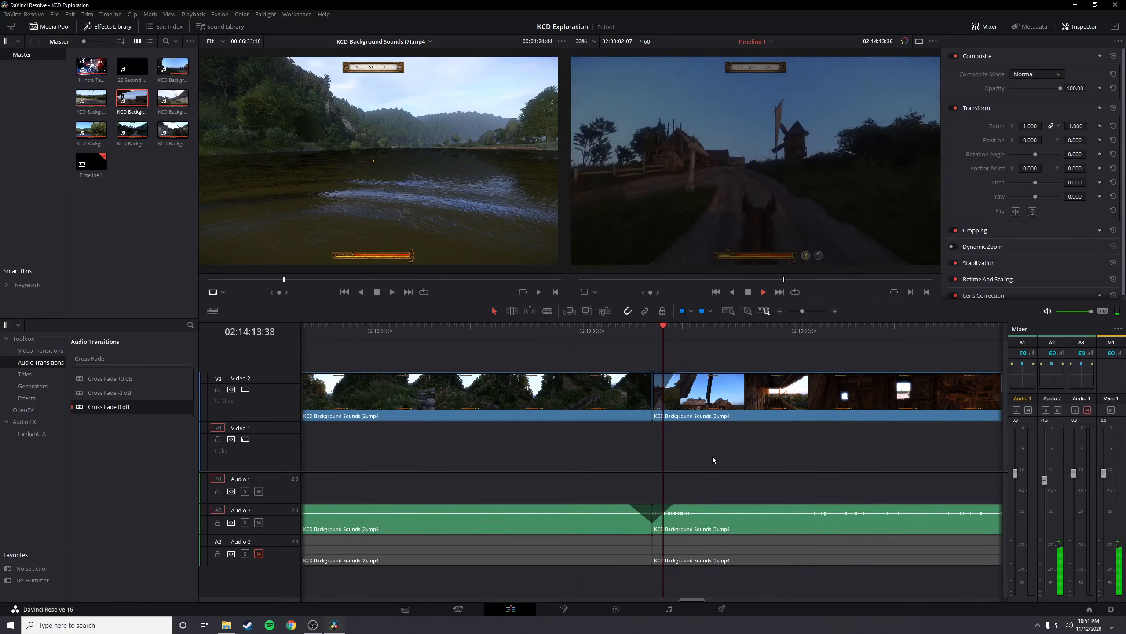
Sample KCD Background Sounds (3).mp4 from the road through the windmill interior to the exterior shot near its end
scroll(714, 460, "down", 1)
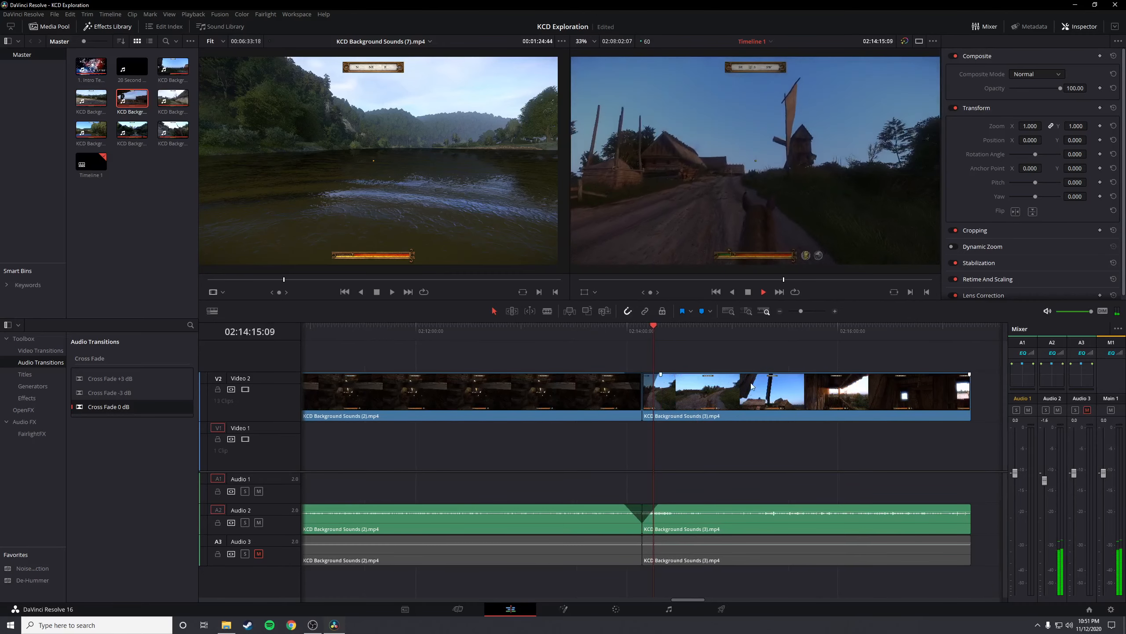
left_click(769, 335)
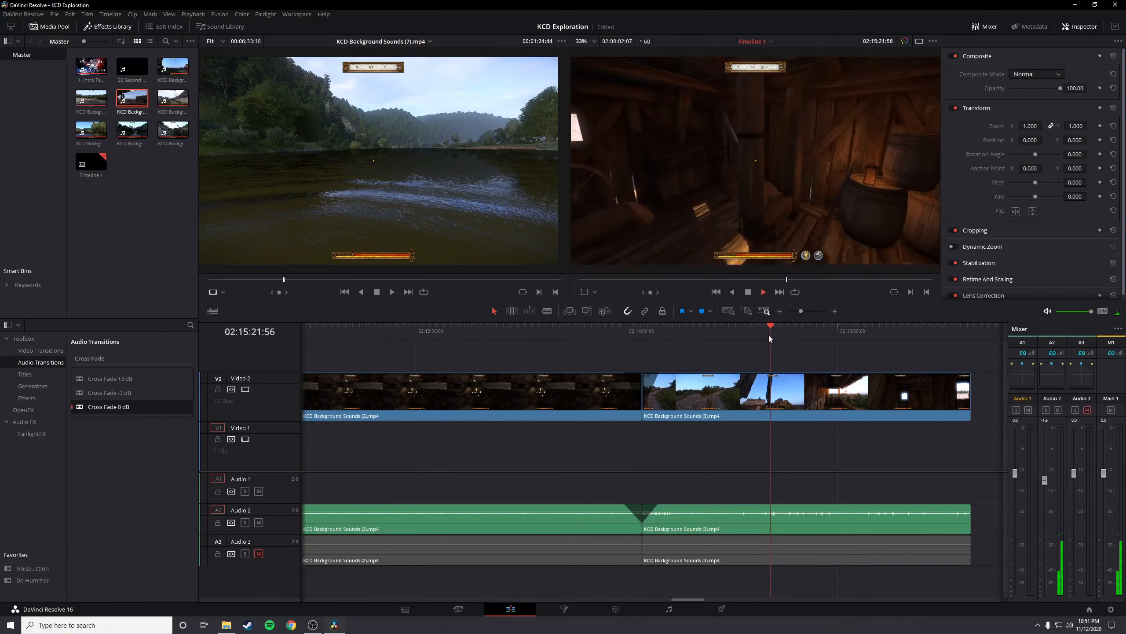
left_click(801, 336)
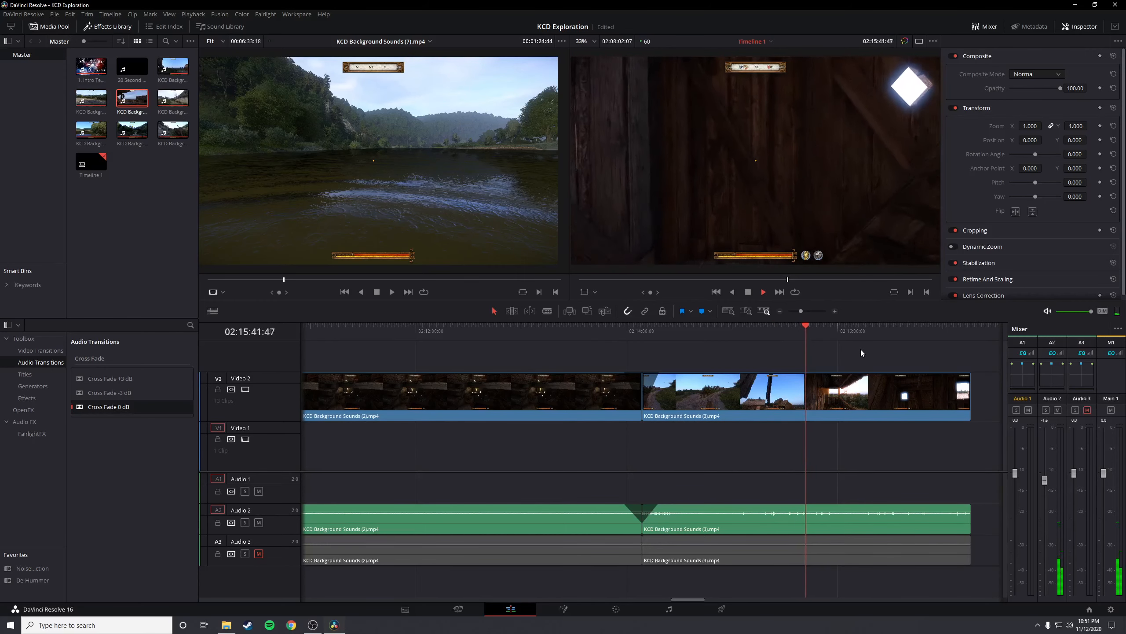
left_click(880, 333)
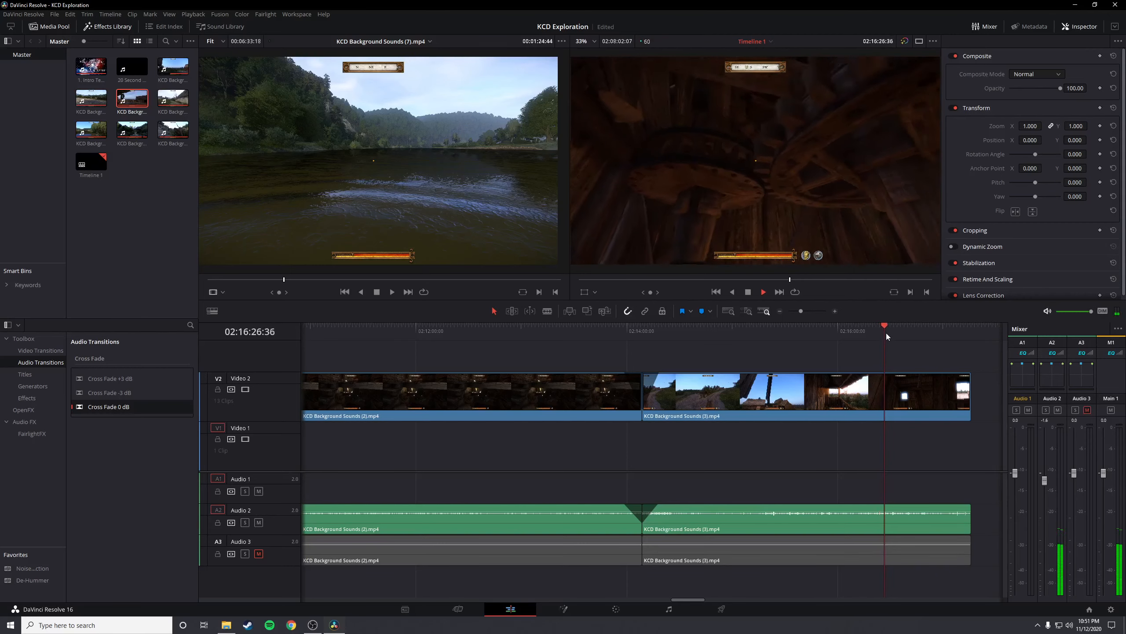
left_click(891, 333)
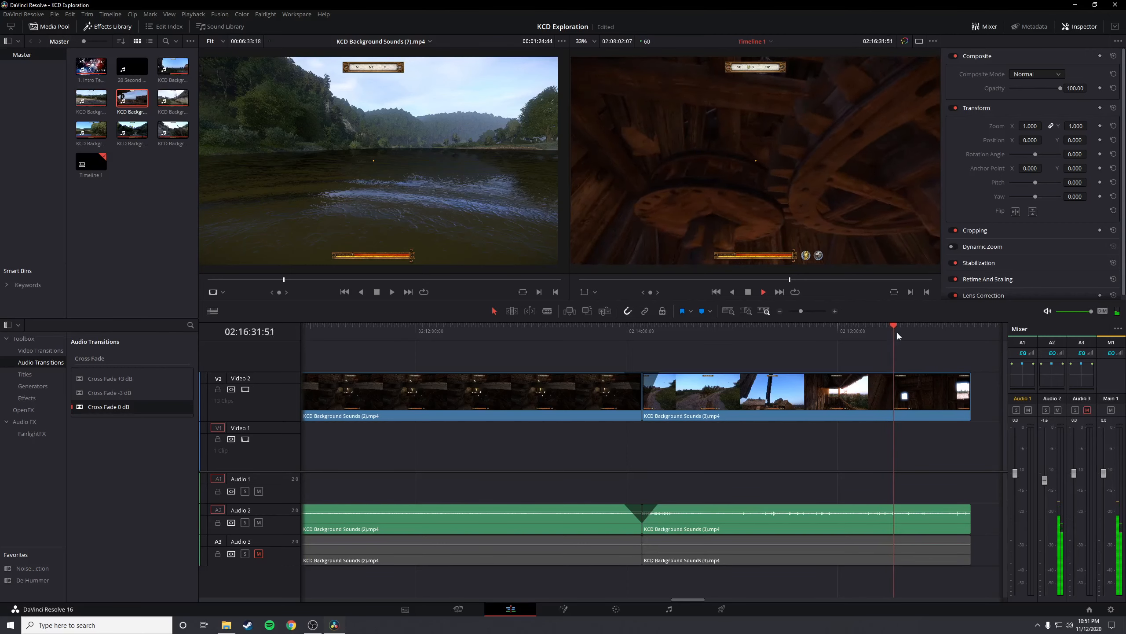
left_click(917, 337)
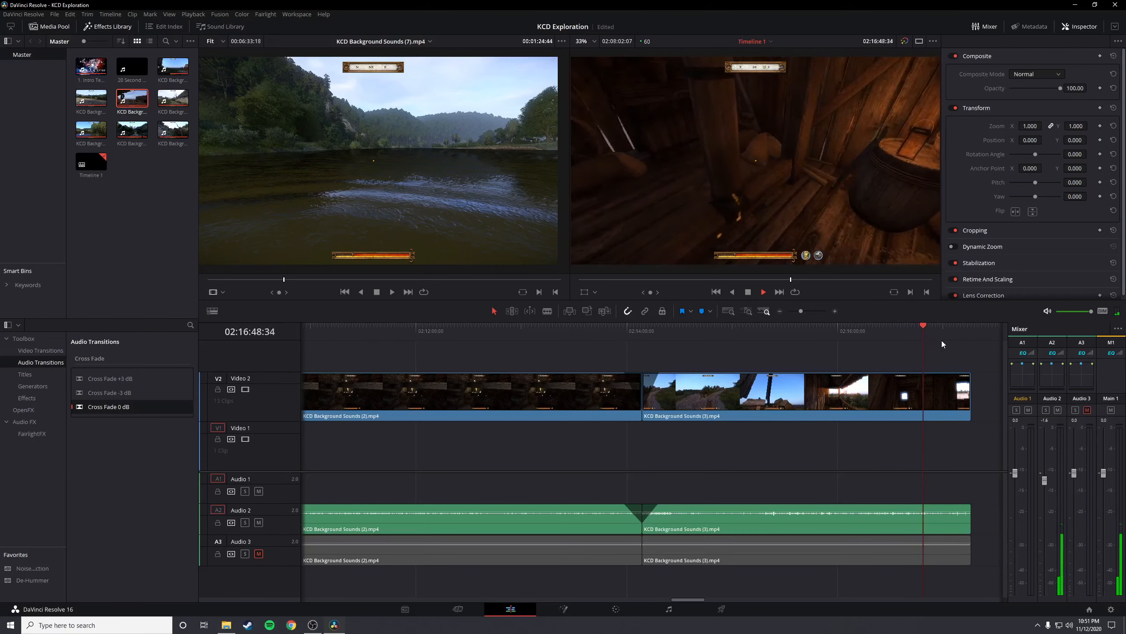
left_click(952, 331)
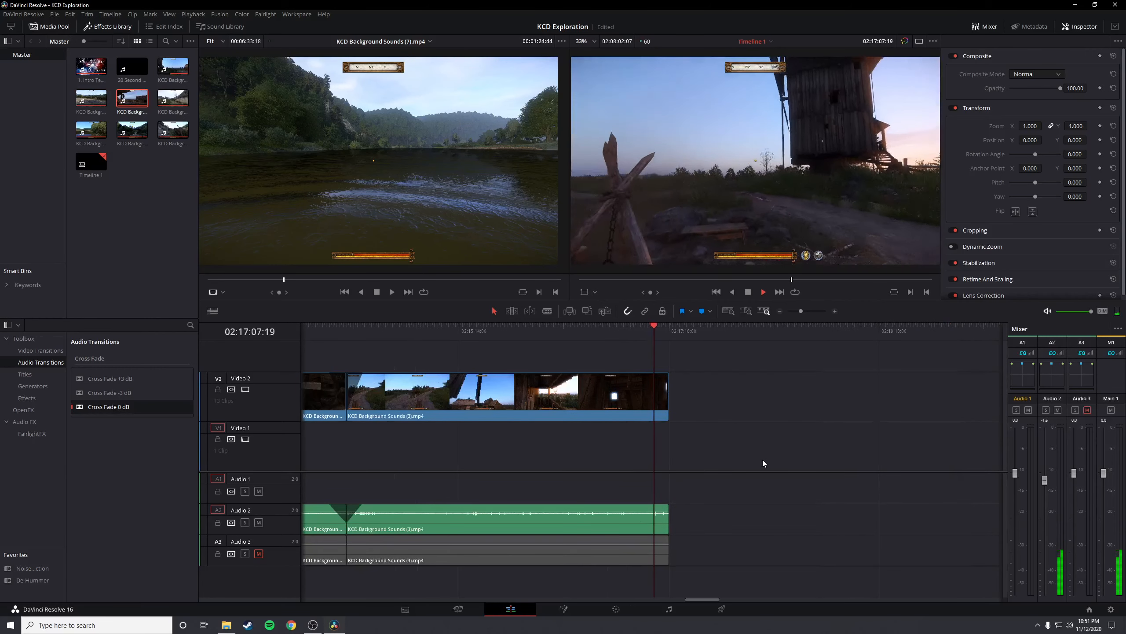
key("space")
Move KCD Background Sounds (6).mp4 with its audio directly against the end of KCD Background Sounds (3).mp4, with the playhead at the join
key("ctrl+minus")
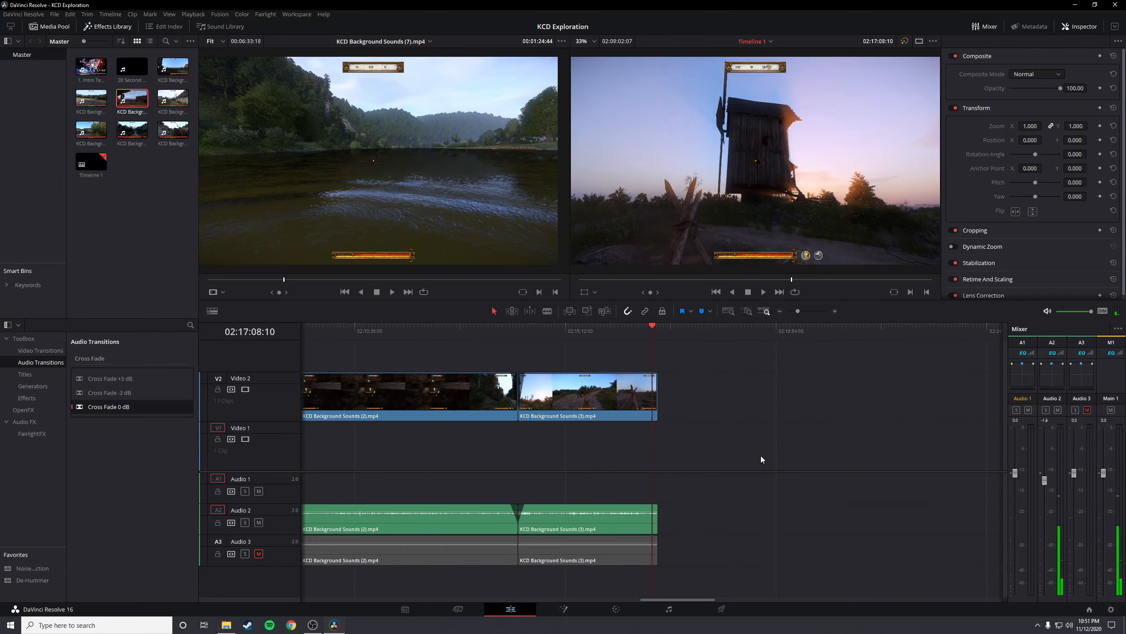
key("ctrl+minus")
key("ctrl+minus")
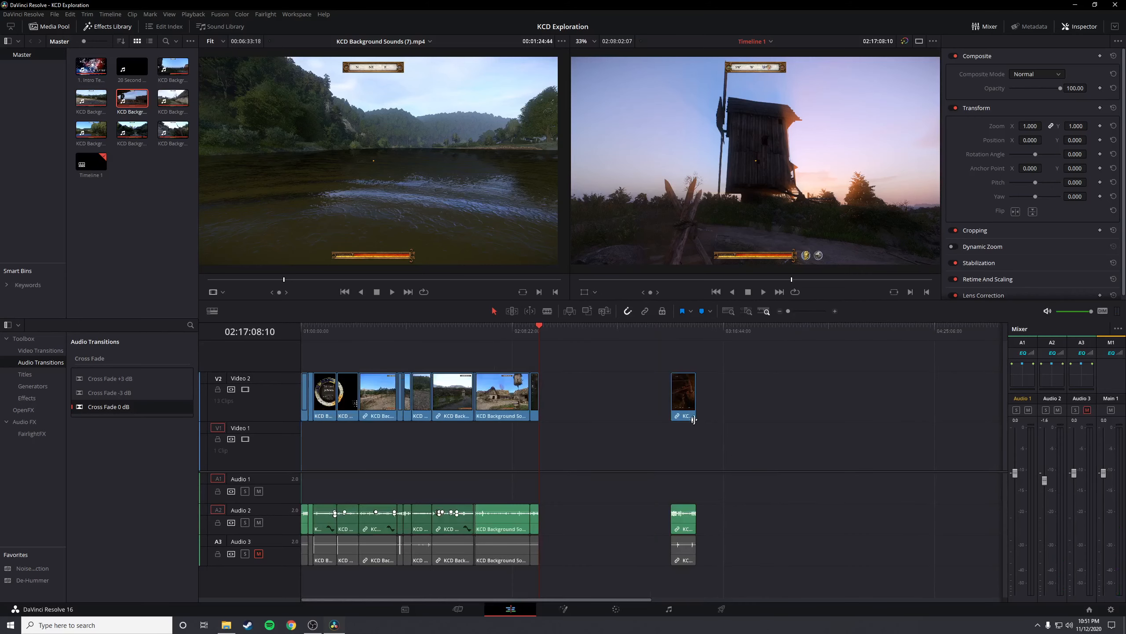
left_click(681, 552)
left_click_drag(690, 403, 557, 408)
left_click(539, 334)
key("ctrl+equal")
key("ctrl+equal")
key("ctrl+equal")
key("ctrl+equal")
key("ctrl+equal")
key("ctrl+equal")
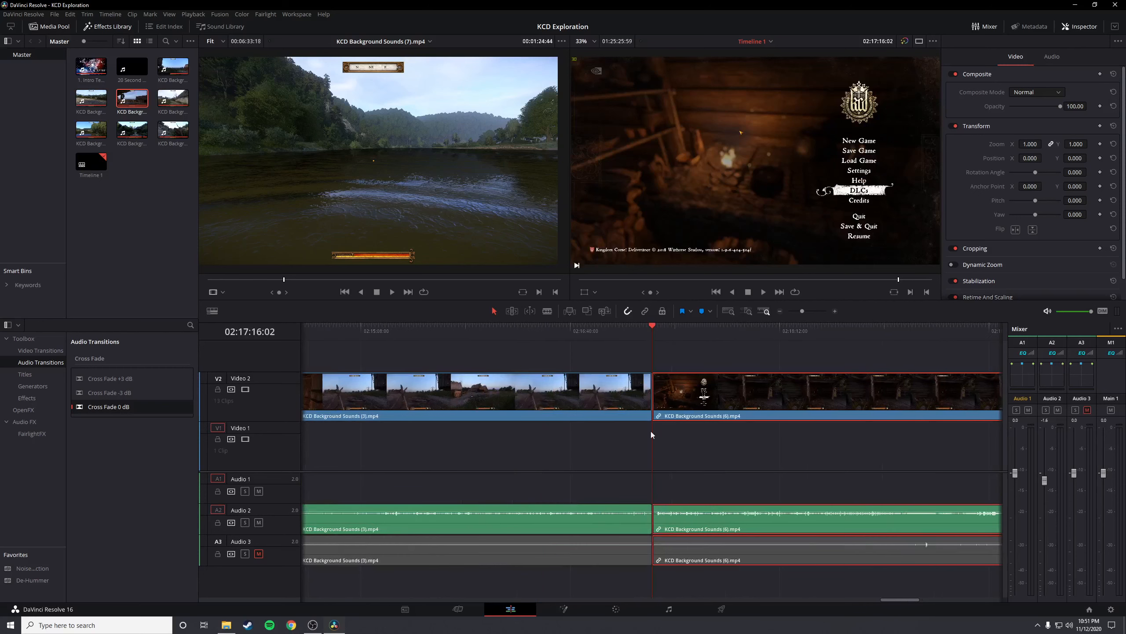
Play across the new join and sample the opening of KCD Background Sounds (6).mp4, from the game menu through the first tavern scenes
left_click(644, 333)
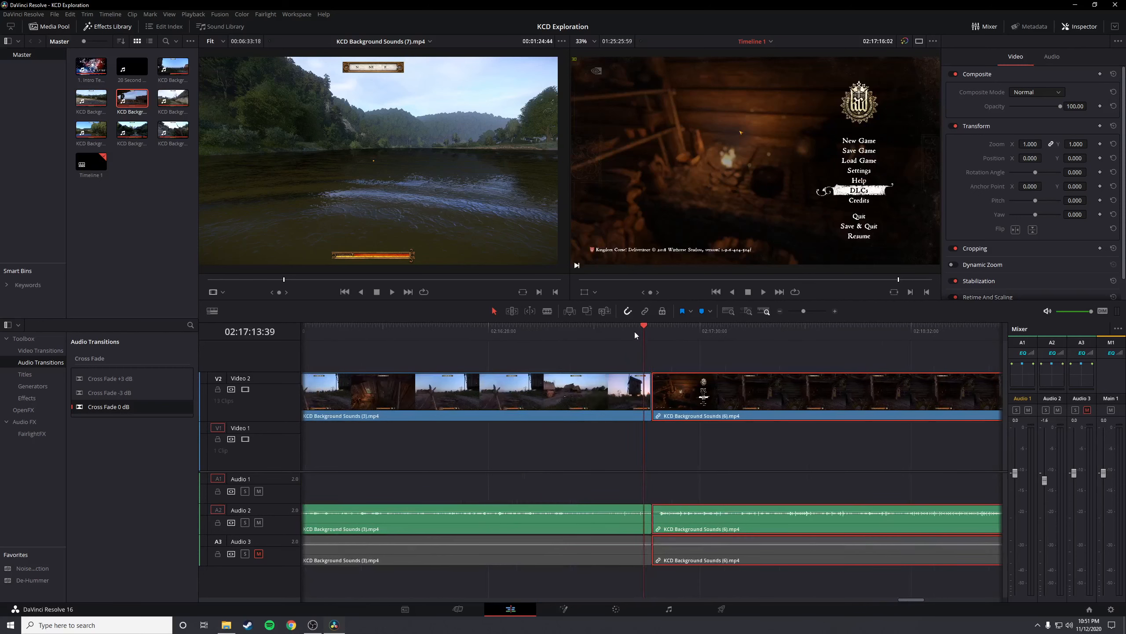
key("space")
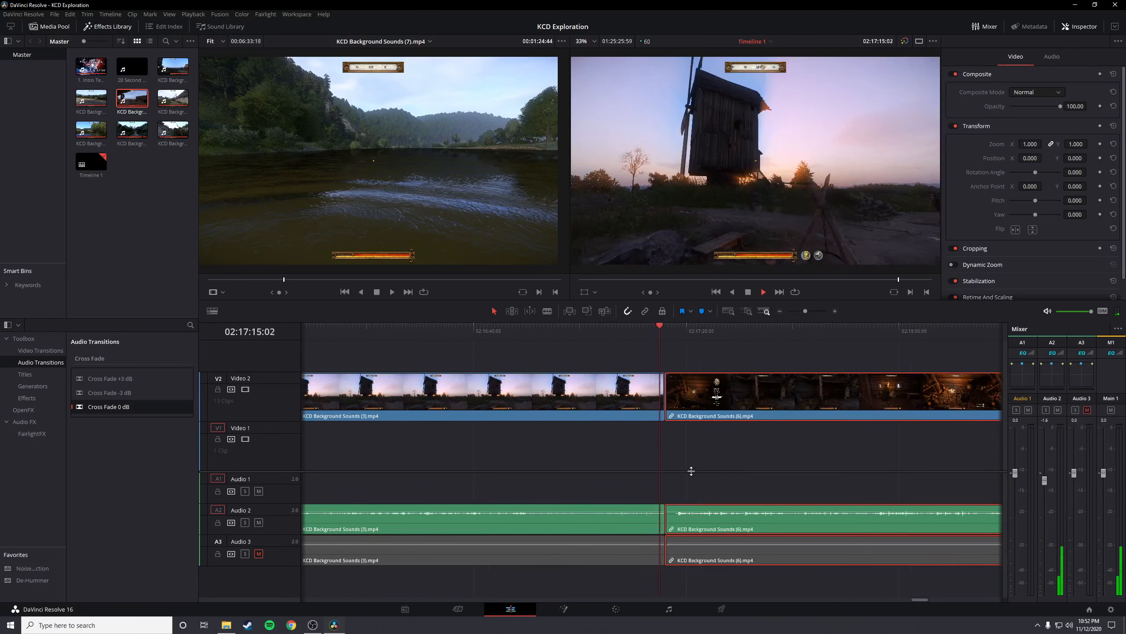
left_click(718, 334)
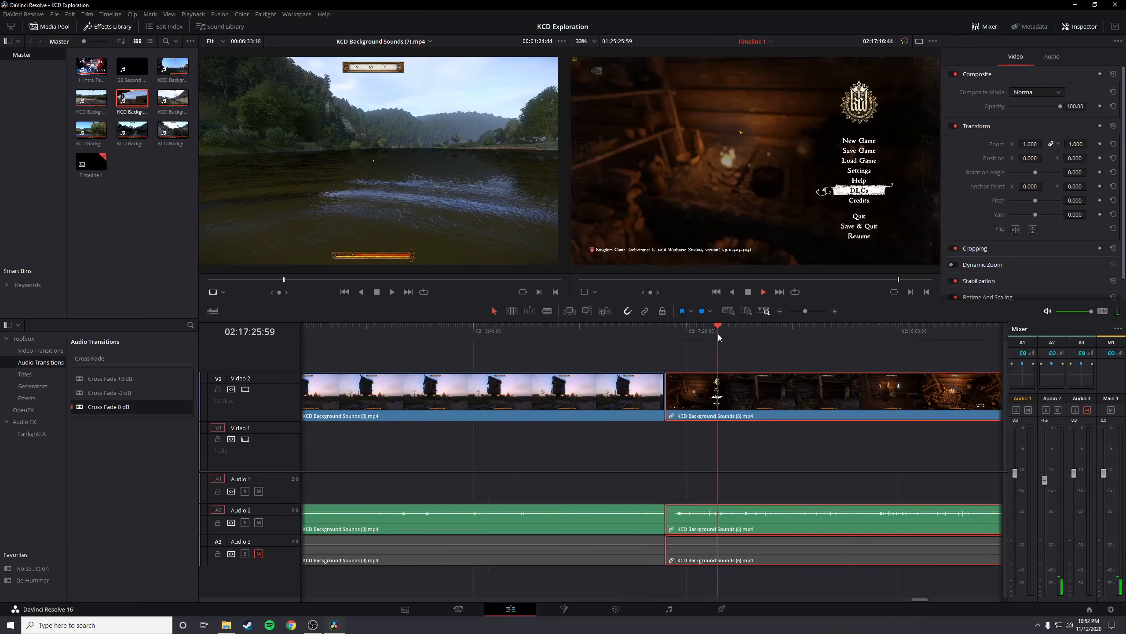
left_click(740, 335)
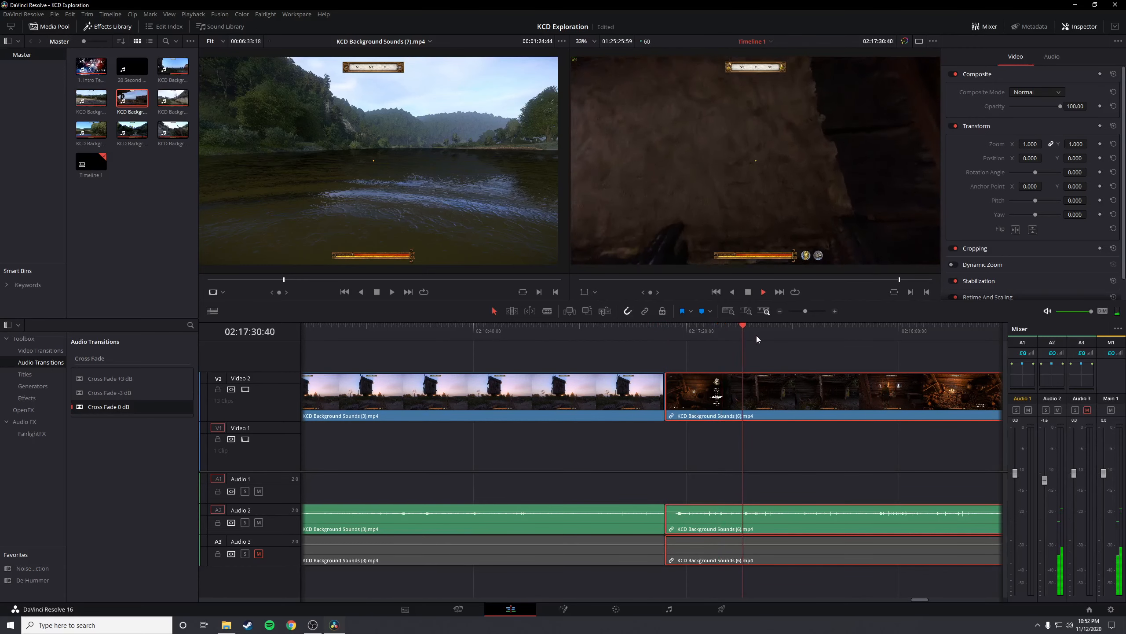
left_click(770, 334)
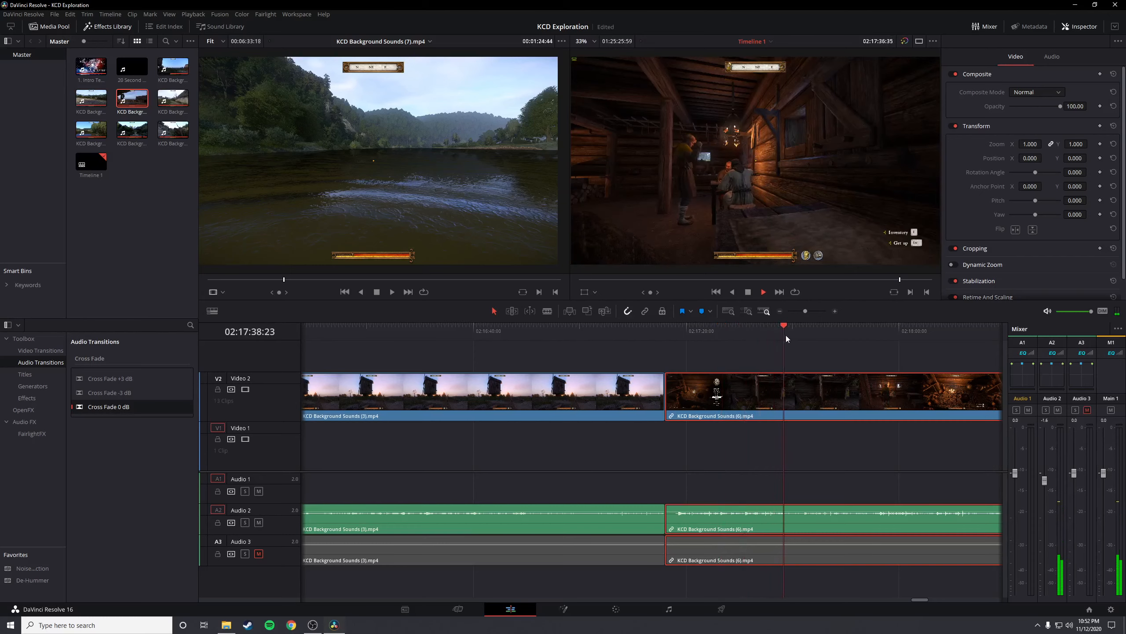
left_click(787, 334)
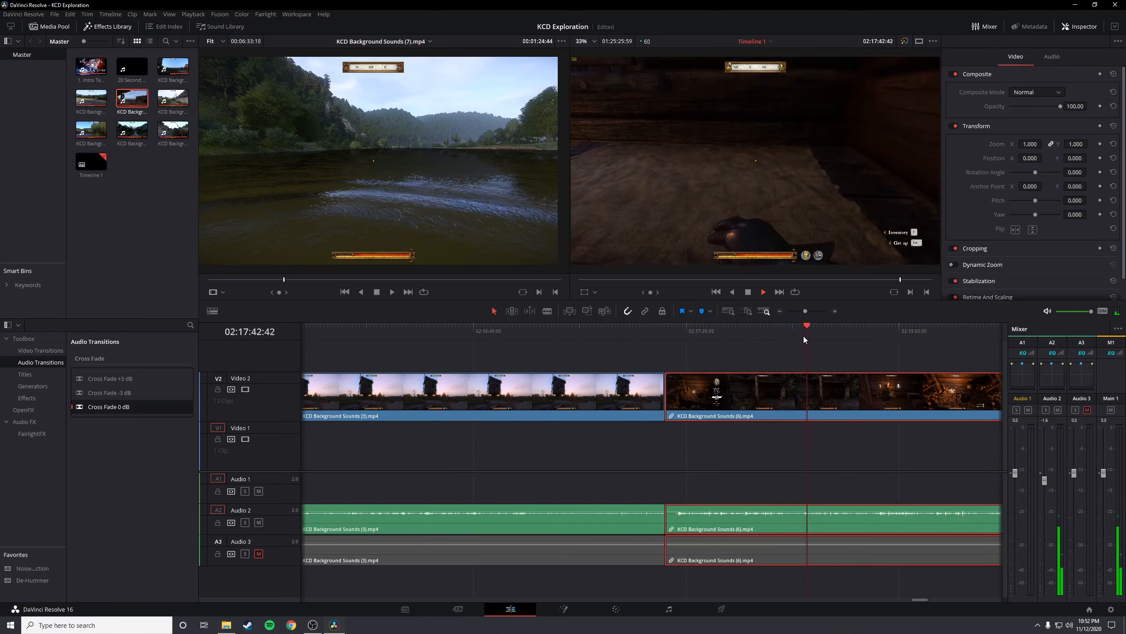
left_click(818, 336)
left_click(843, 336)
scroll(809, 436, "down", 1)
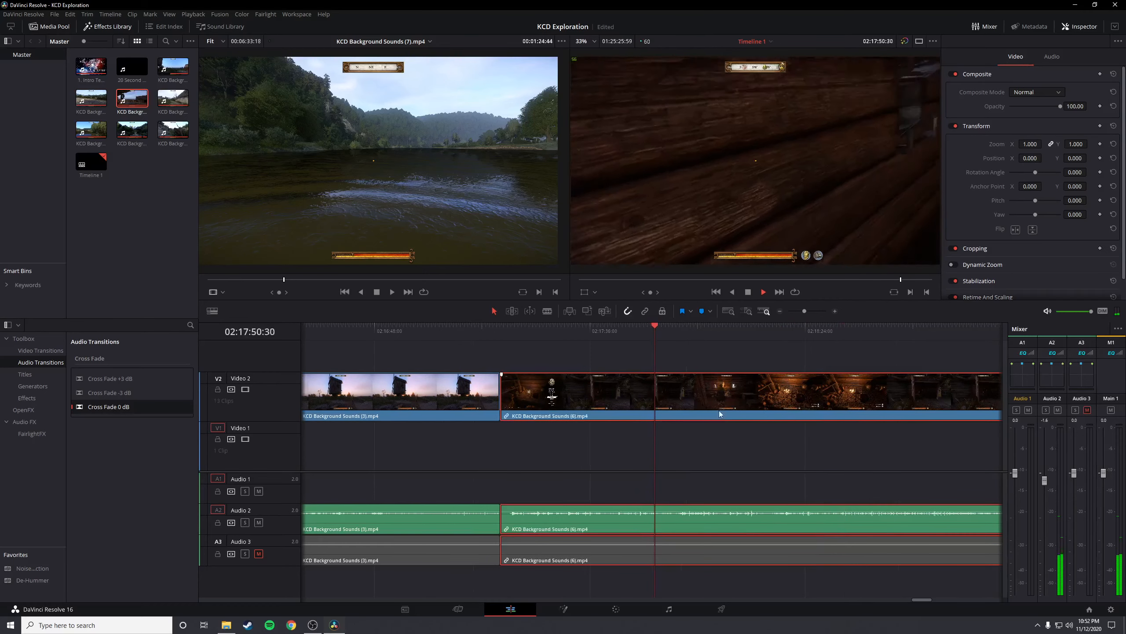
Sample the tavern section of KCD Background Sounds (6).mp4, from the window view past the villagers to the hearth fire
left_click(701, 335)
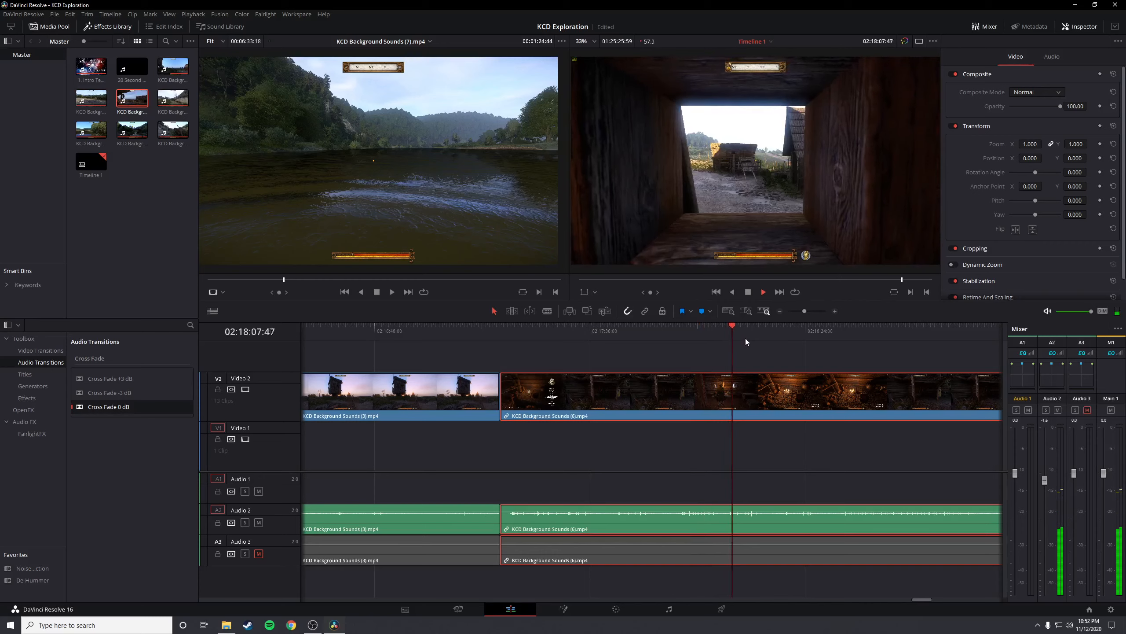
left_click(801, 342)
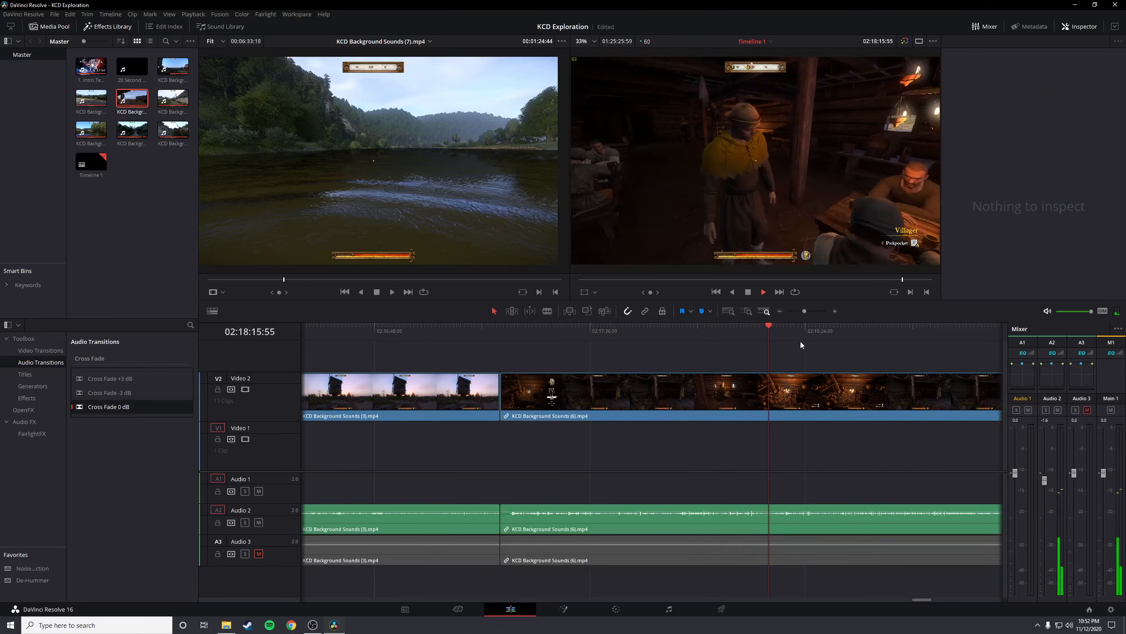
left_click(787, 334)
left_click(817, 335)
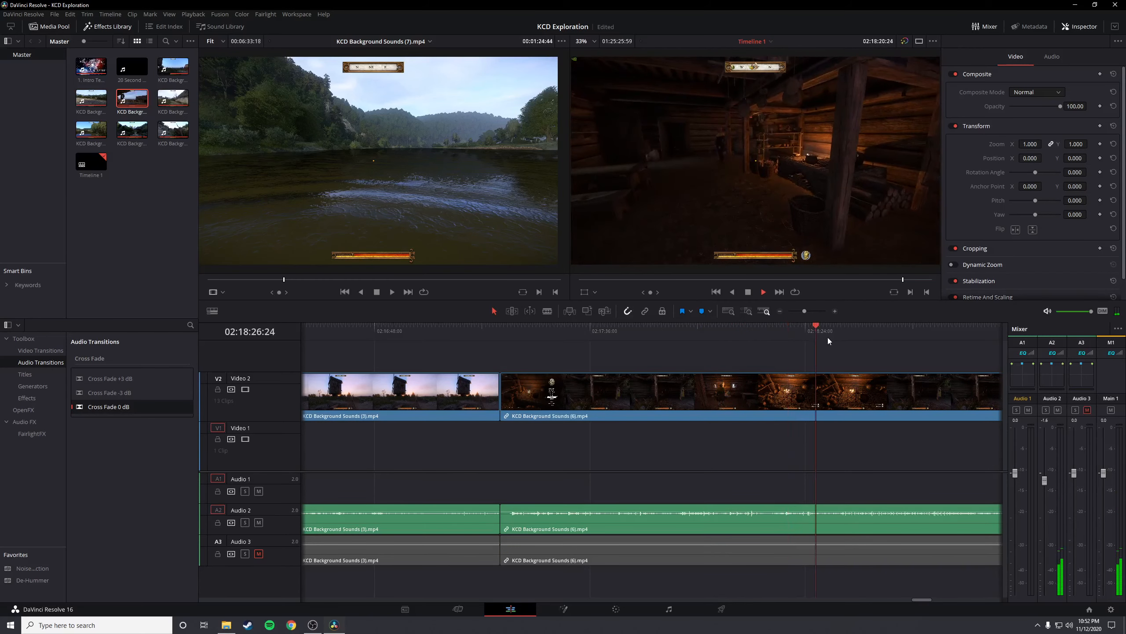
left_click(834, 334)
scroll(764, 452, "down", 1)
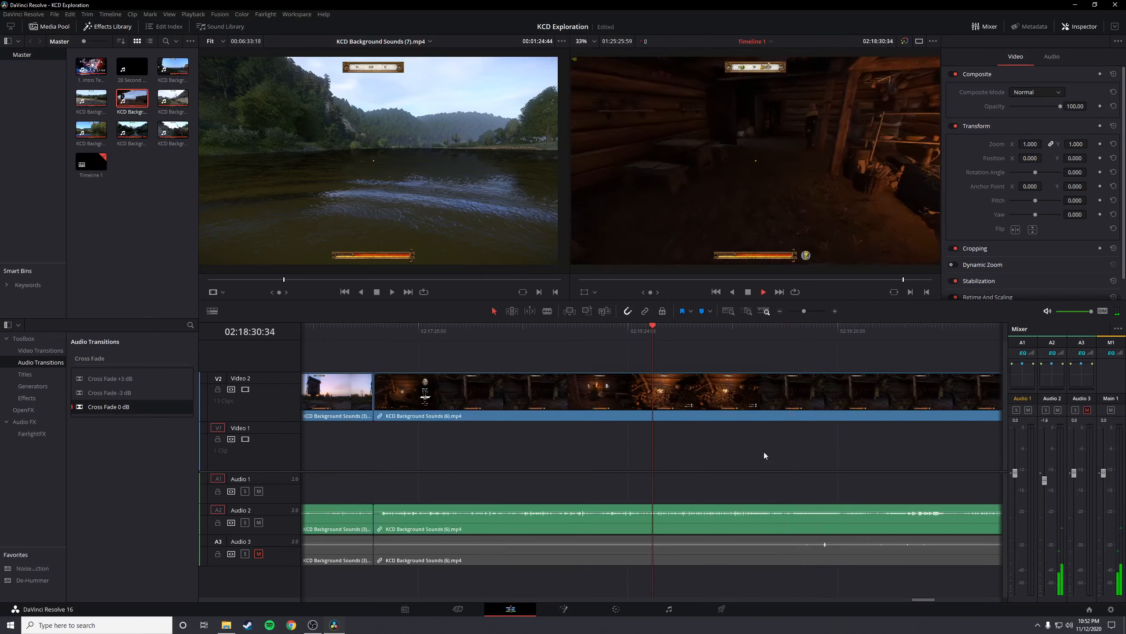
scroll(705, 453, "down", 2)
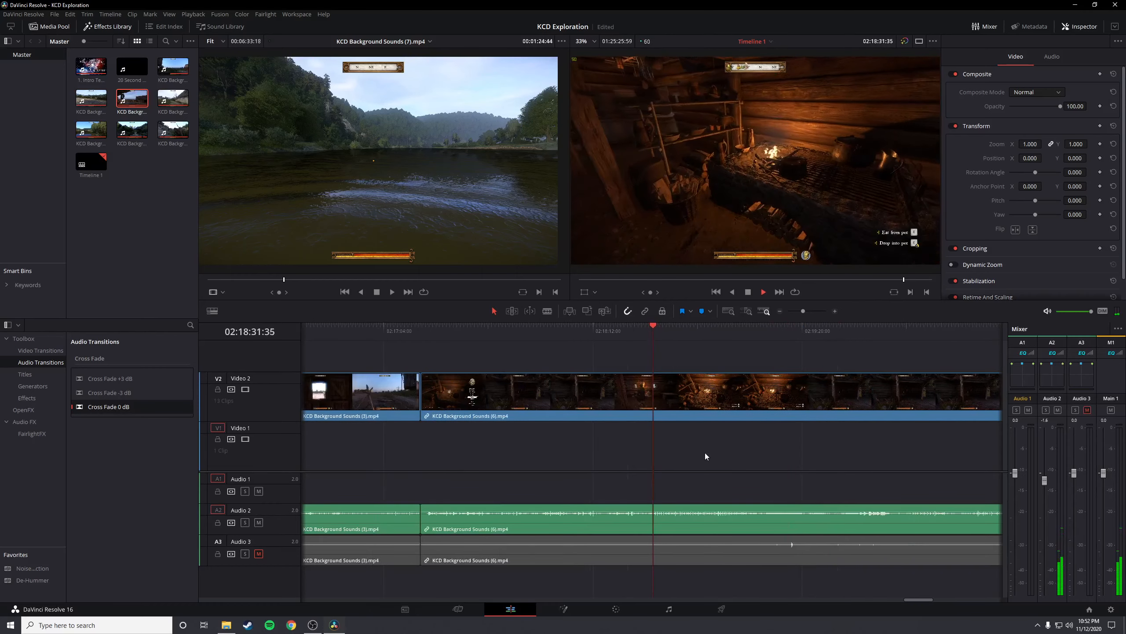
Check the yard section of KCD Background Sounds (6).mp4 and play through the volume settings menu
left_click(715, 333)
left_click(786, 334)
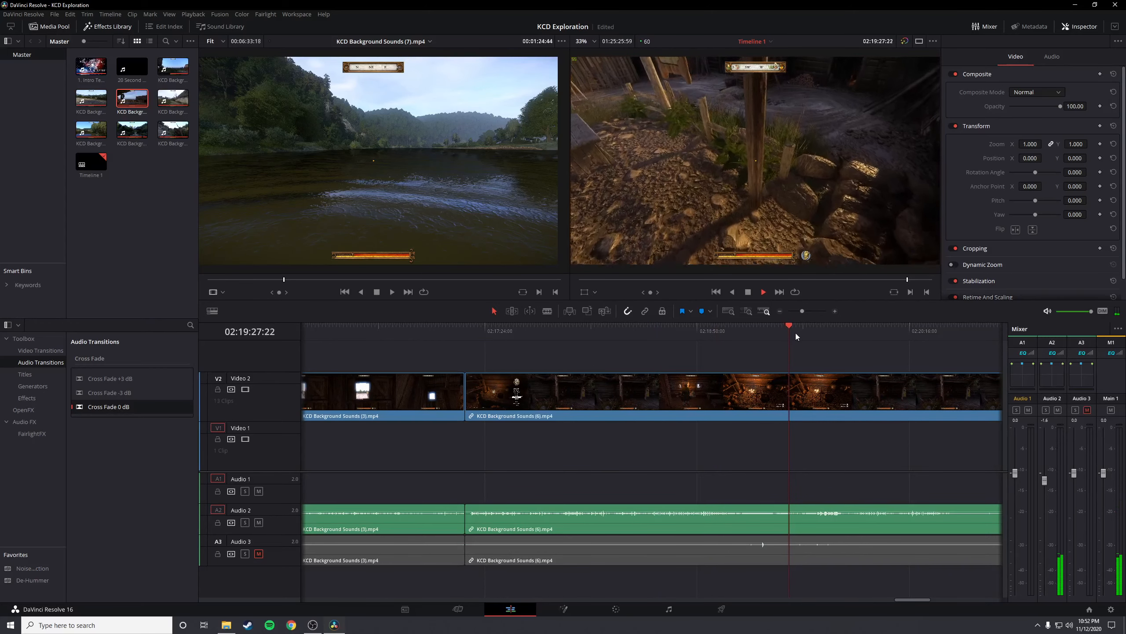
left_click_drag(796, 333, 763, 331)
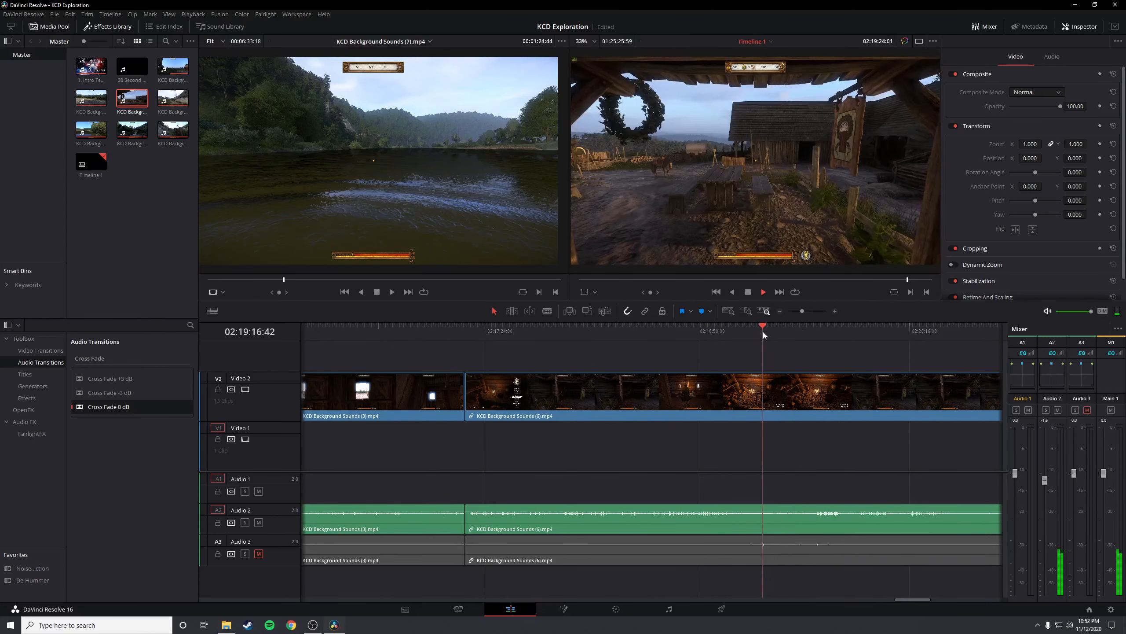
left_click(826, 335)
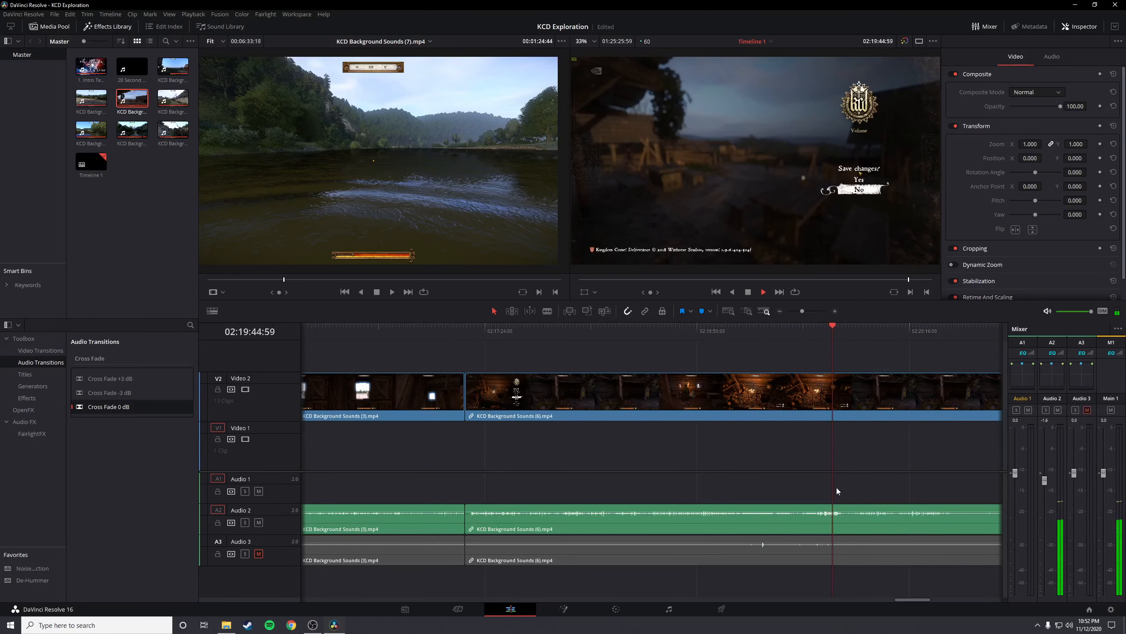
Cut the video and both audio tracks of KCD Background Sounds (6).mp4 at 02:19:49:46, just after the settings menu closes
scroll(837, 488, "up", 1)
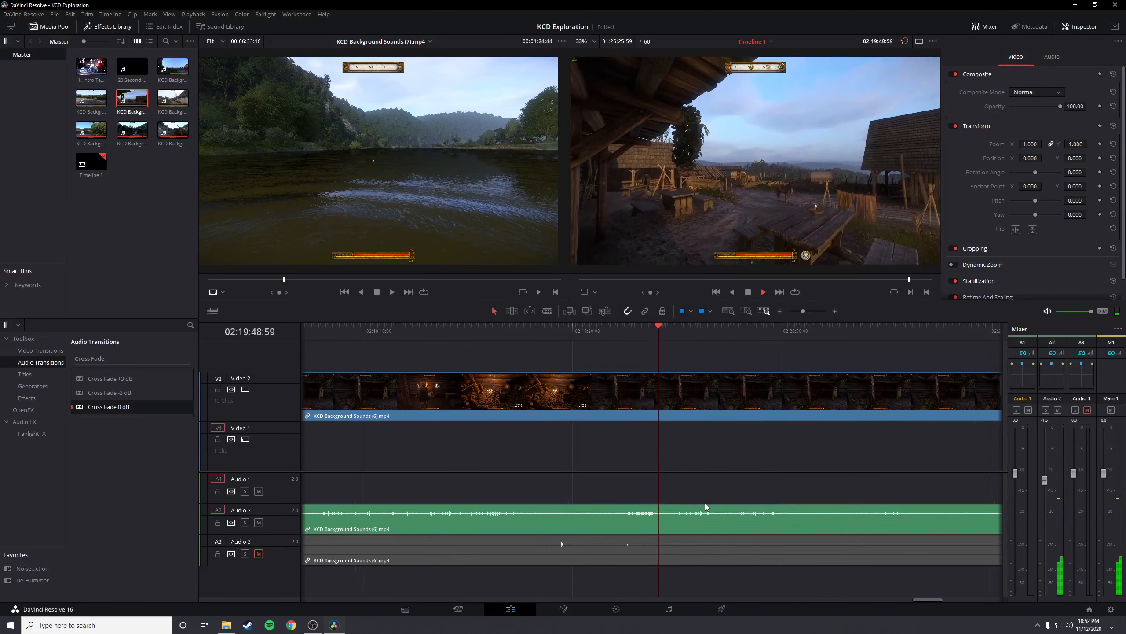
key("space")
left_click(547, 312)
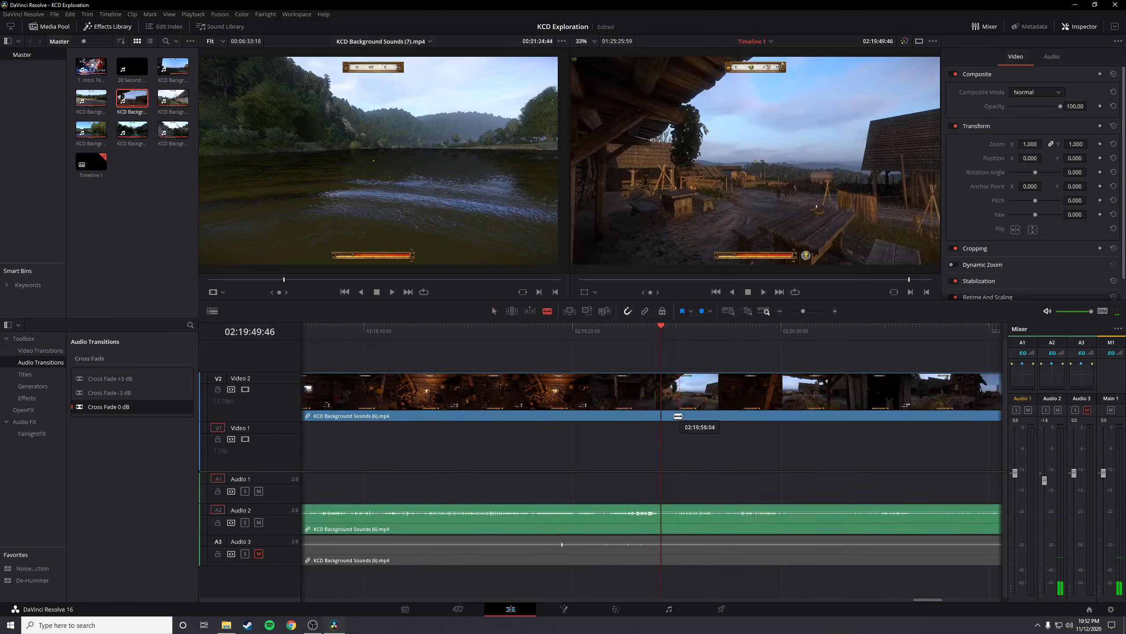
left_click(663, 393)
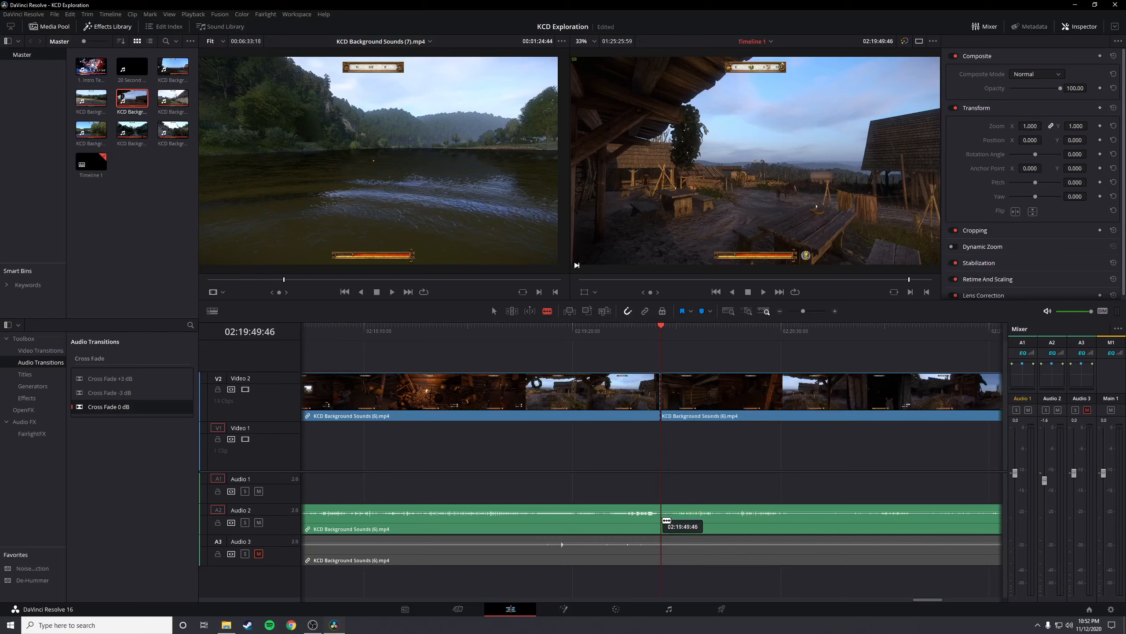
left_click(663, 520)
left_click(662, 550)
Ripple-delete the section of KCD Background Sounds (6).mp4 before the 02:19:49:46 cut, closing the gap on the video and audio tracks
scroll(583, 541, "down", 2)
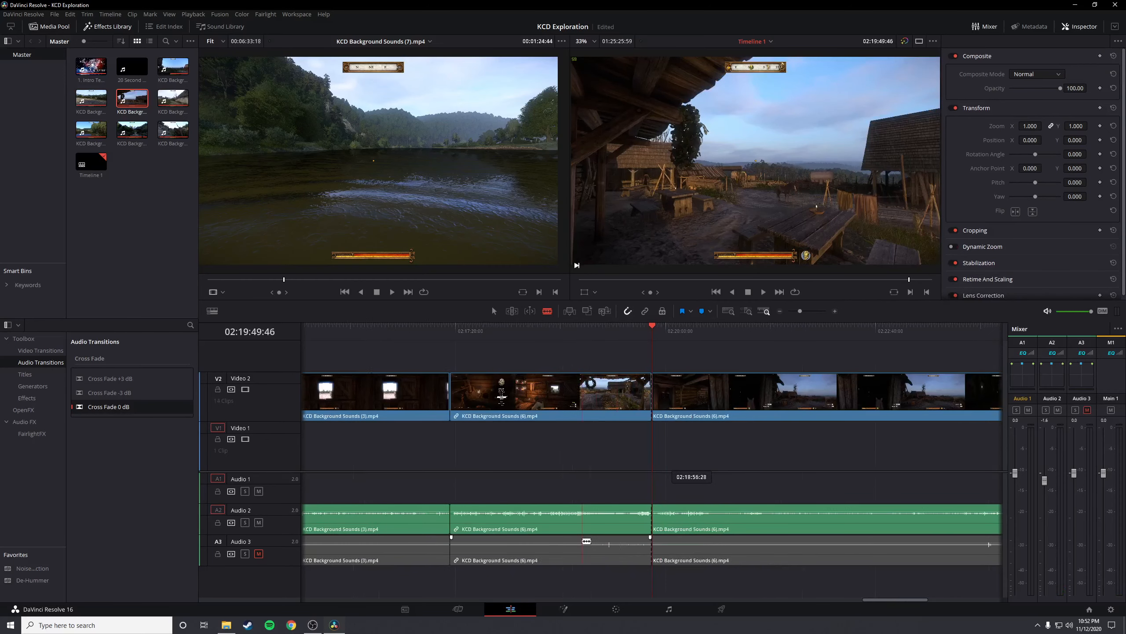
key("a")
left_click(514, 404)
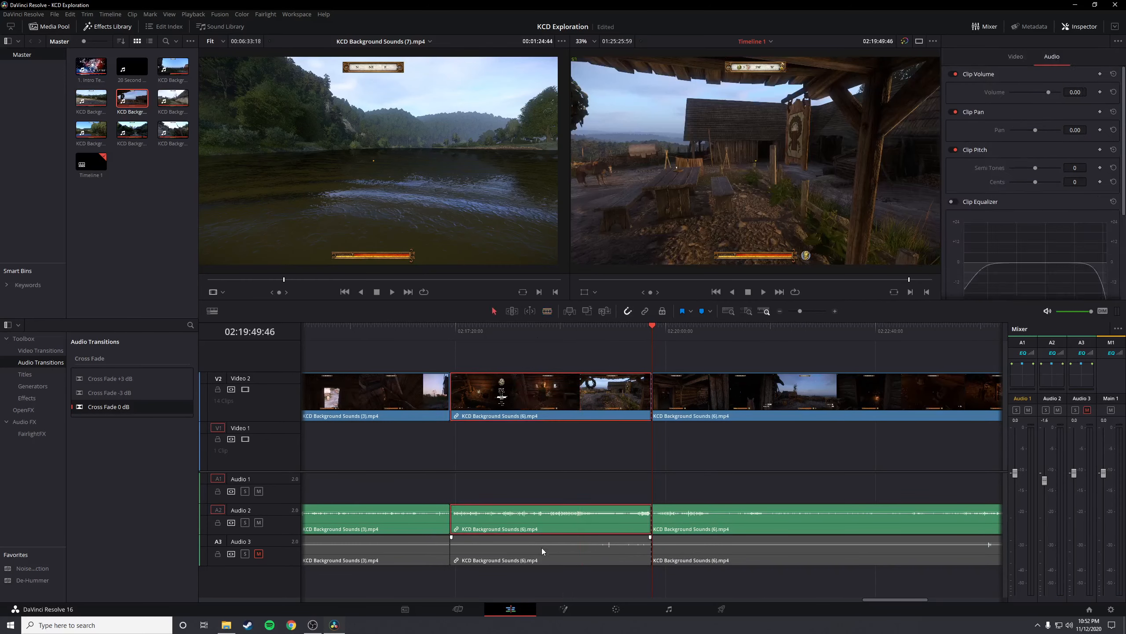
key("Delete")
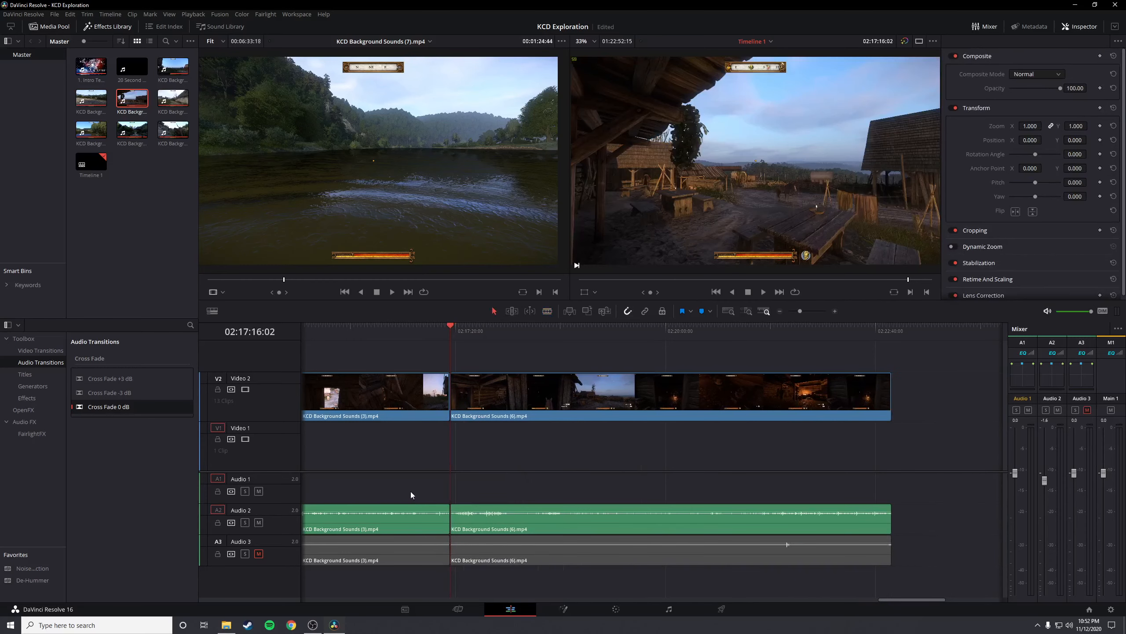
Fade out the picture and sound of KCD Background Sounds (3).mp4 over about 10 seconds and fade in KCD Background Sounds (6).mp4 at their join
key("ctrl+equal")
scroll(659, 391, "up", 1)
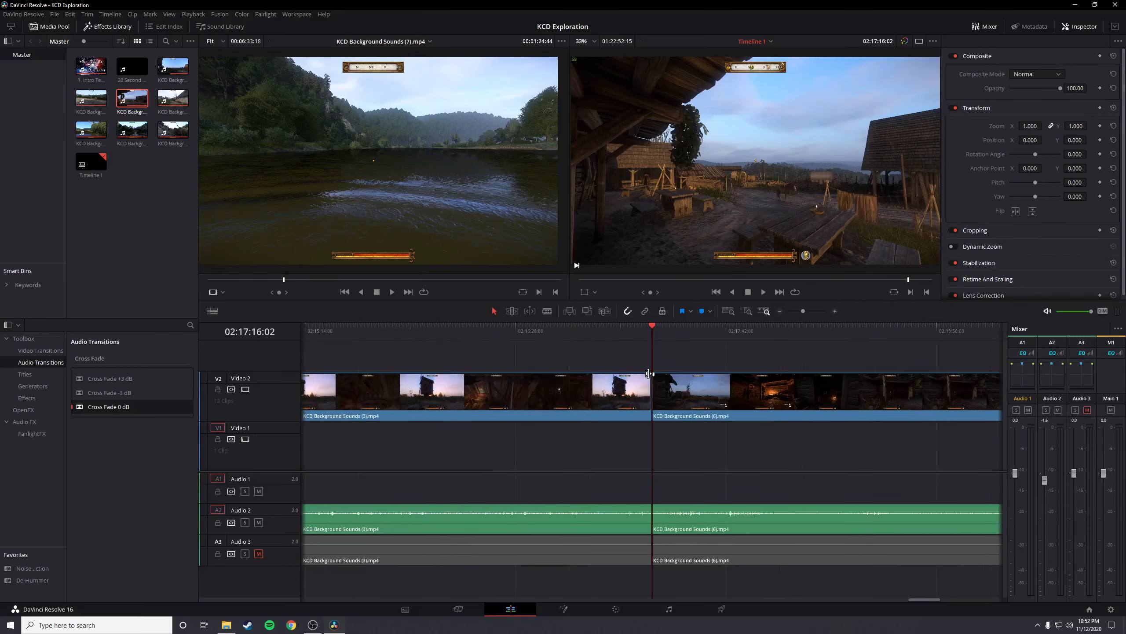
left_click_drag(651, 375, 621, 379)
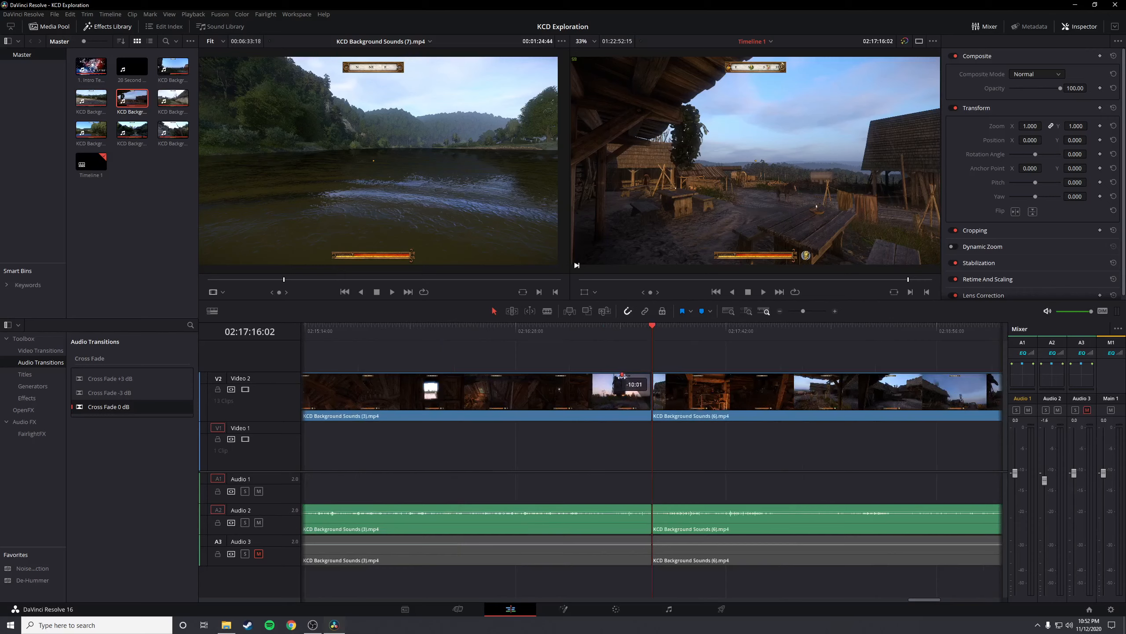
left_click_drag(651, 506, 620, 511)
left_click_drag(655, 375, 682, 378)
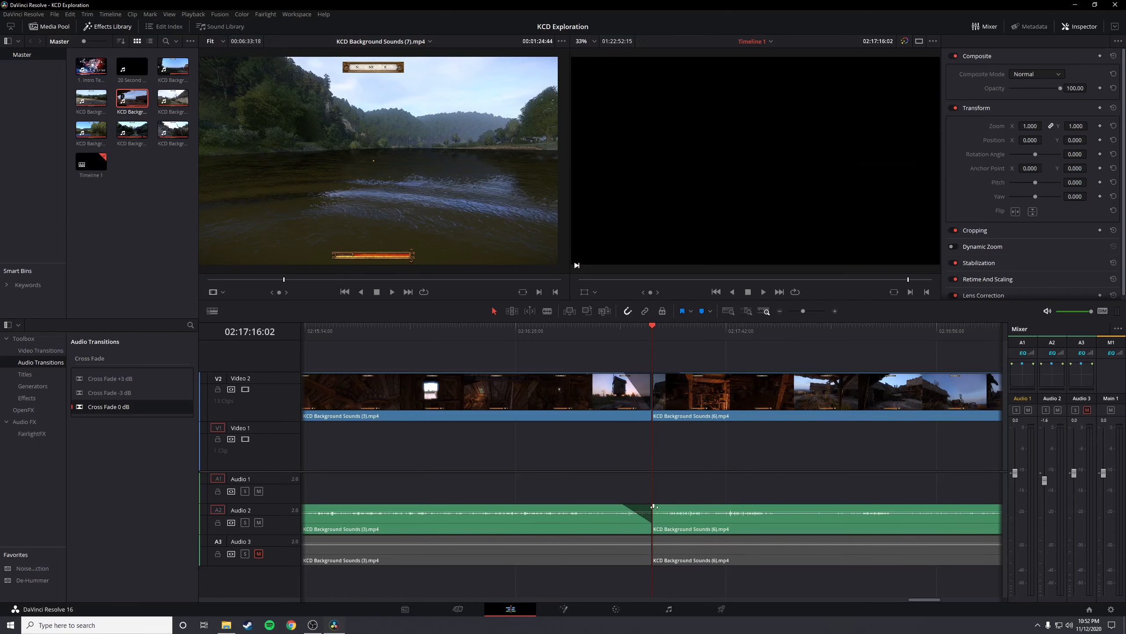
left_click_drag(654, 507, 673, 506)
Play the start of KCD Background Sounds (6).mp4 several times to check the new picture and audio fade-in
left_click(671, 329)
key("space")
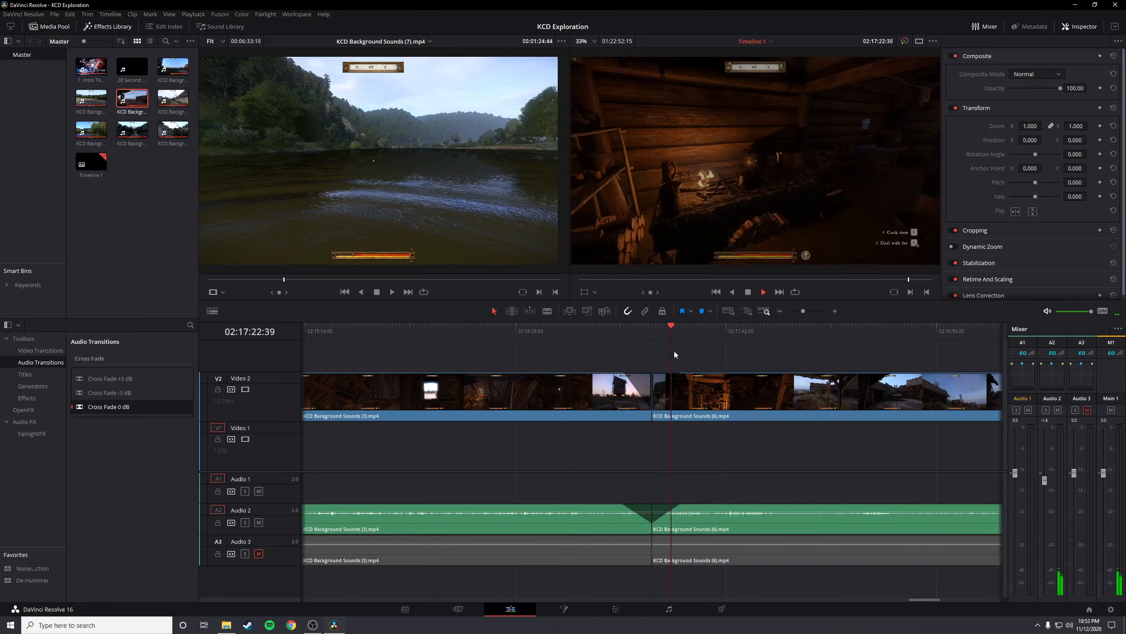
left_click(653, 329)
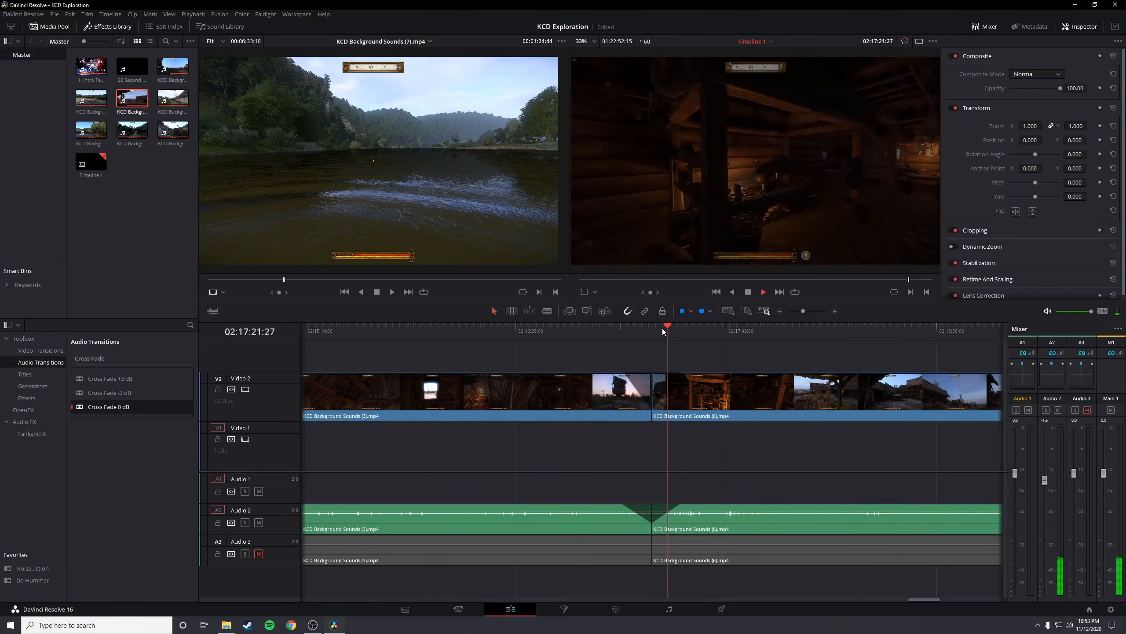
left_click(655, 327)
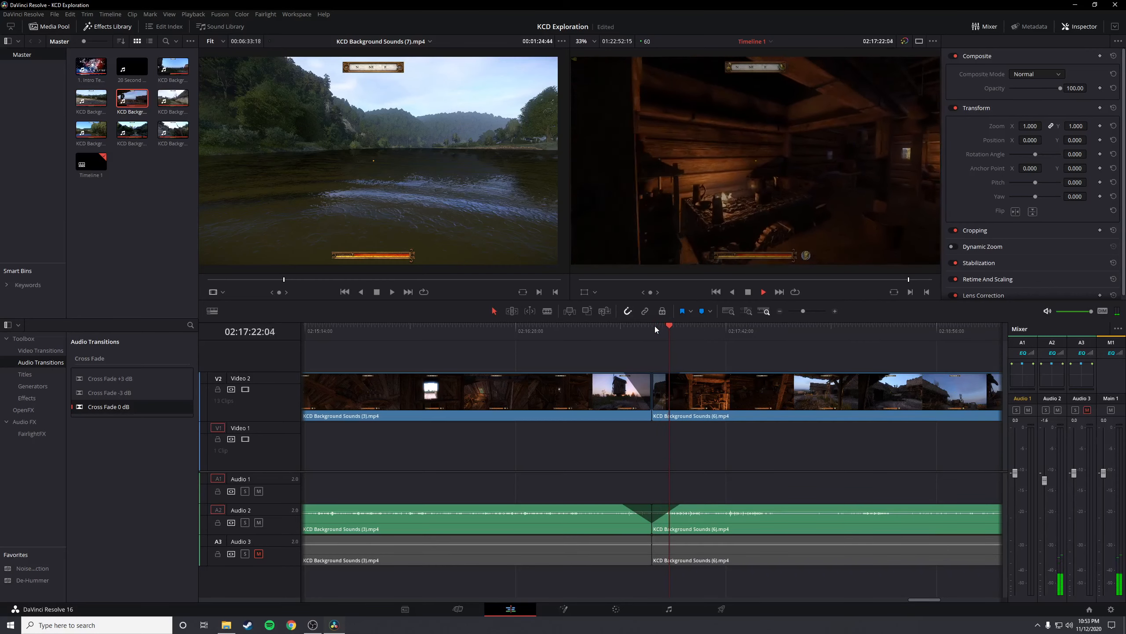
Listen to the tavern sound around 02:17:29 and slightly lower the Audio 2 clip volume of KCD Background Sounds (6).mp4
left_click(690, 329)
key("space")
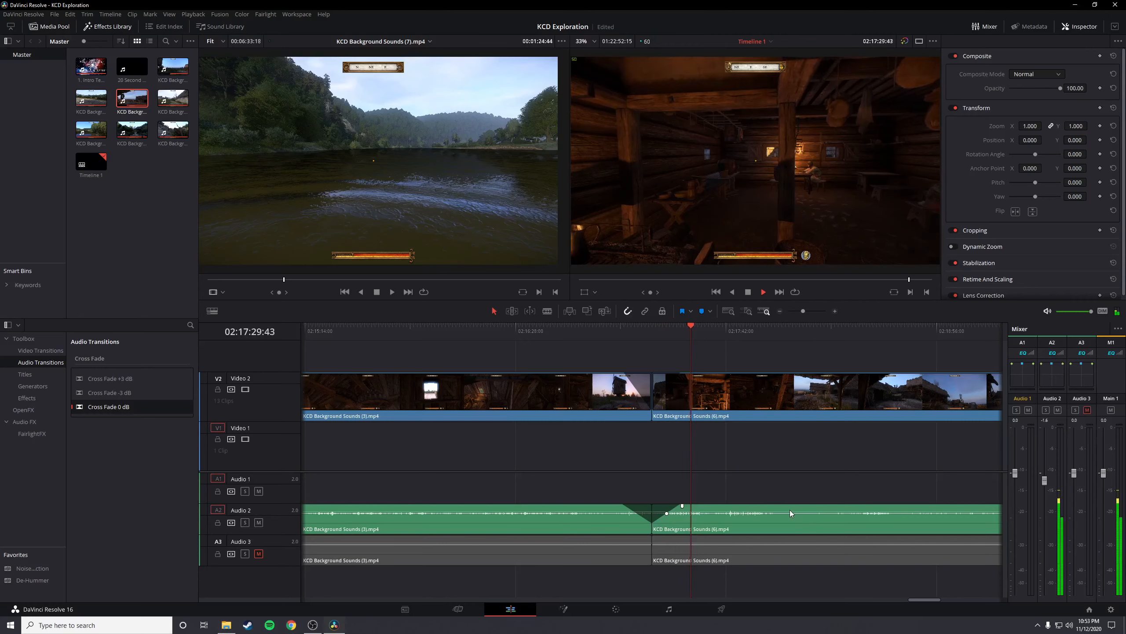
left_click_drag(786, 513, 785, 517)
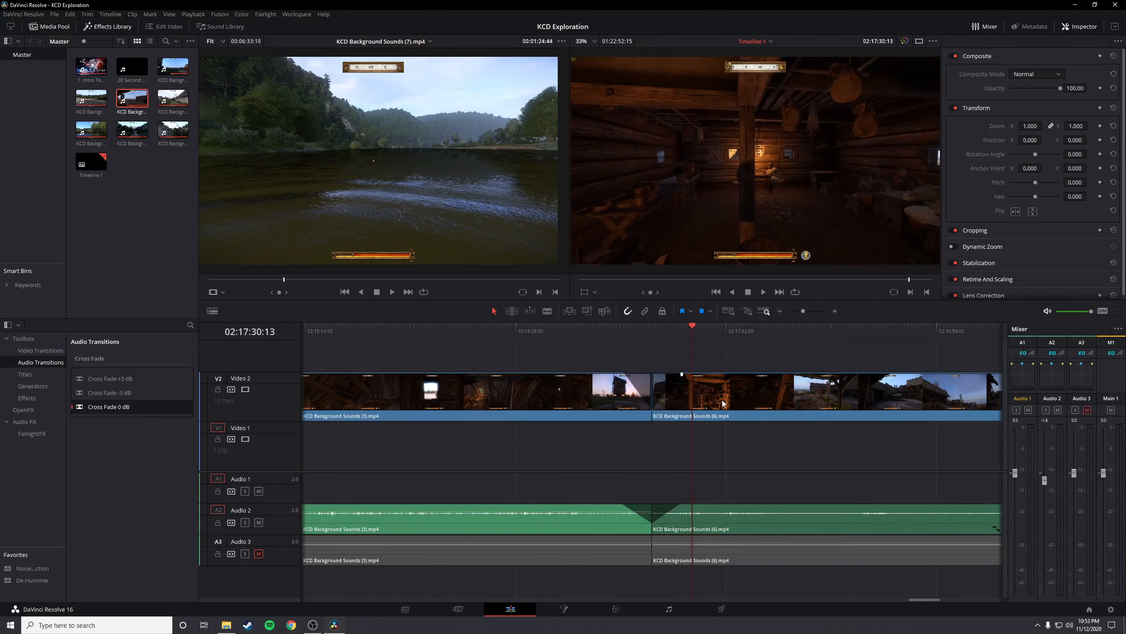
Play the tavern section of KCD Background Sounds (6).mp4 at the adjusted volume, sampling the hearth fire and the dark interior
key("space")
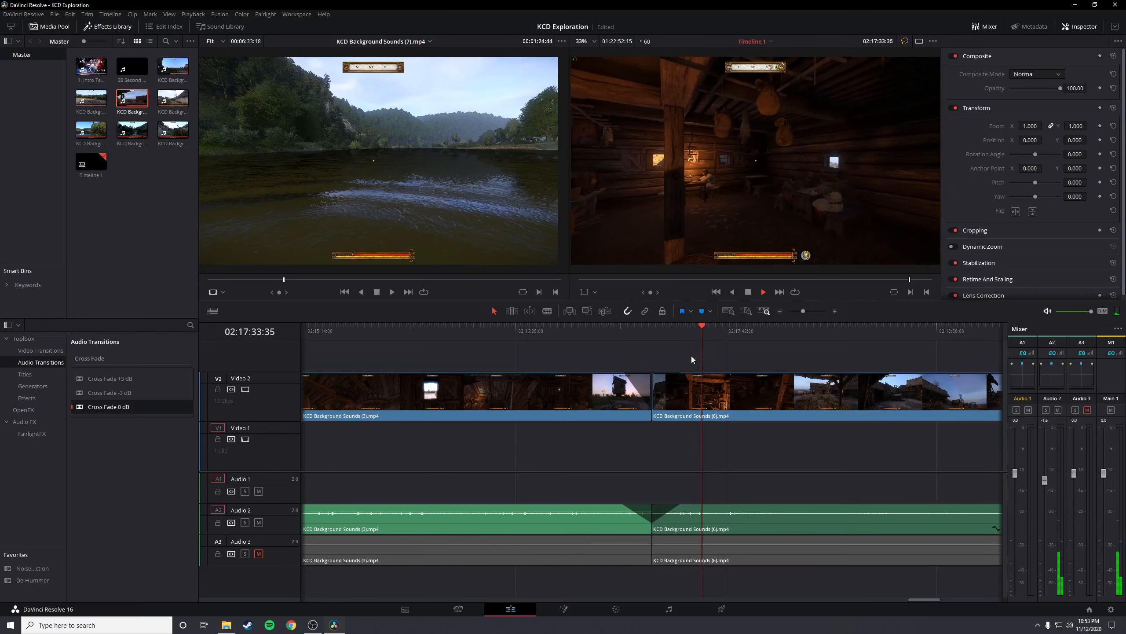
left_click(724, 337)
left_click(728, 333)
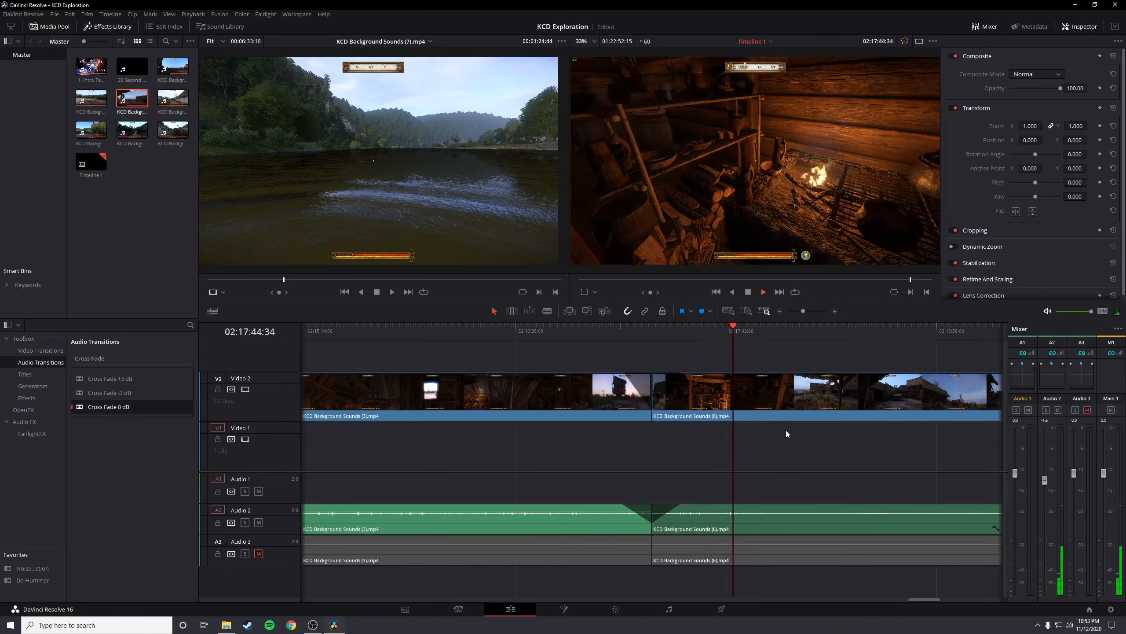
scroll(786, 430, "down", 1)
left_click(753, 336)
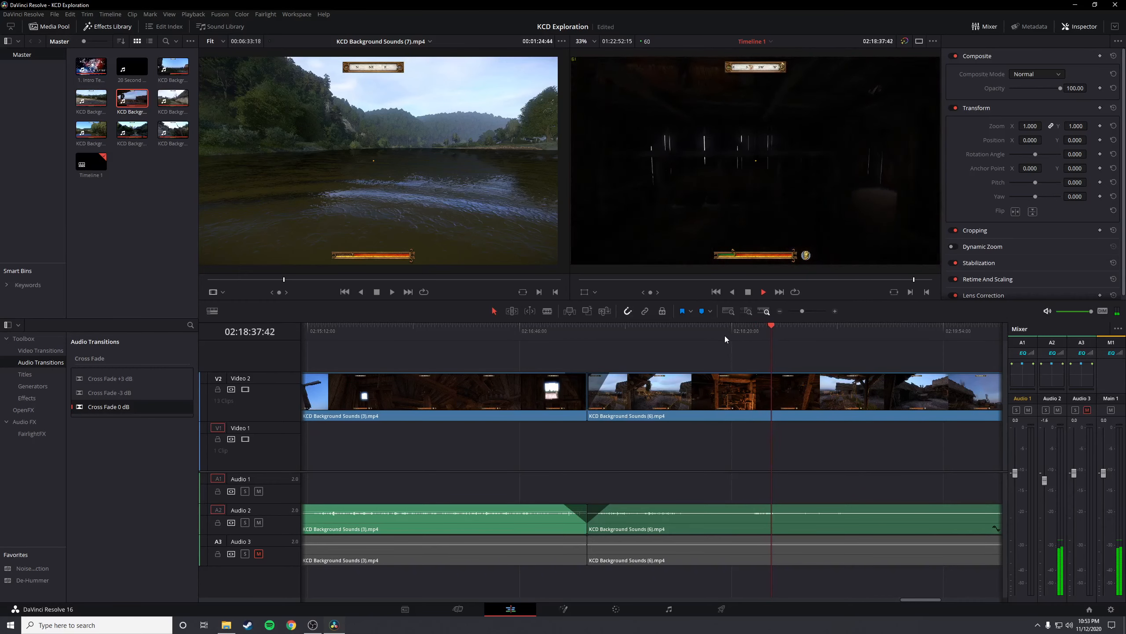
scroll(749, 415, "down", 2)
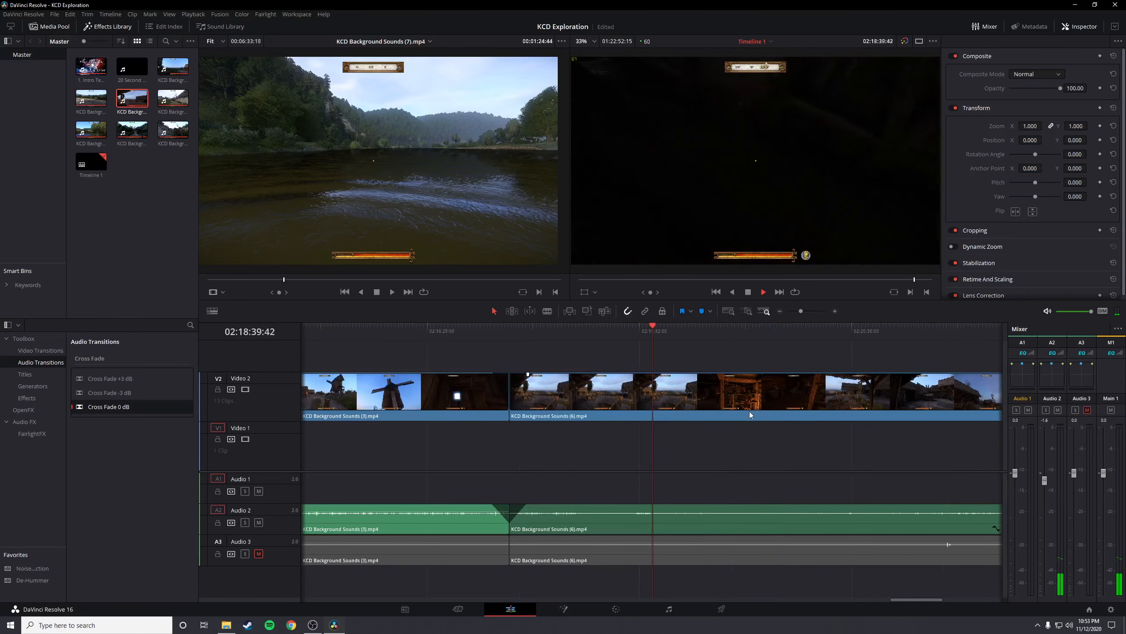
Sample the rest of KCD Background Sounds (6).mp4, from the evening yard at 02:19:07 to the seated hearth scene near 02:21:43
left_click(684, 335)
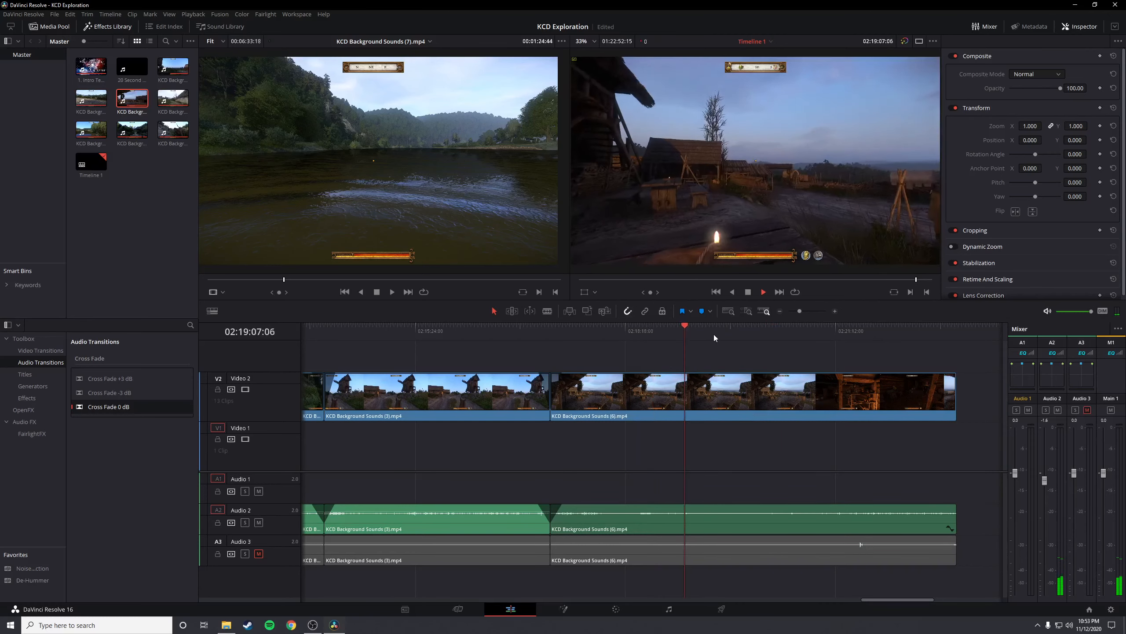
left_click(739, 334)
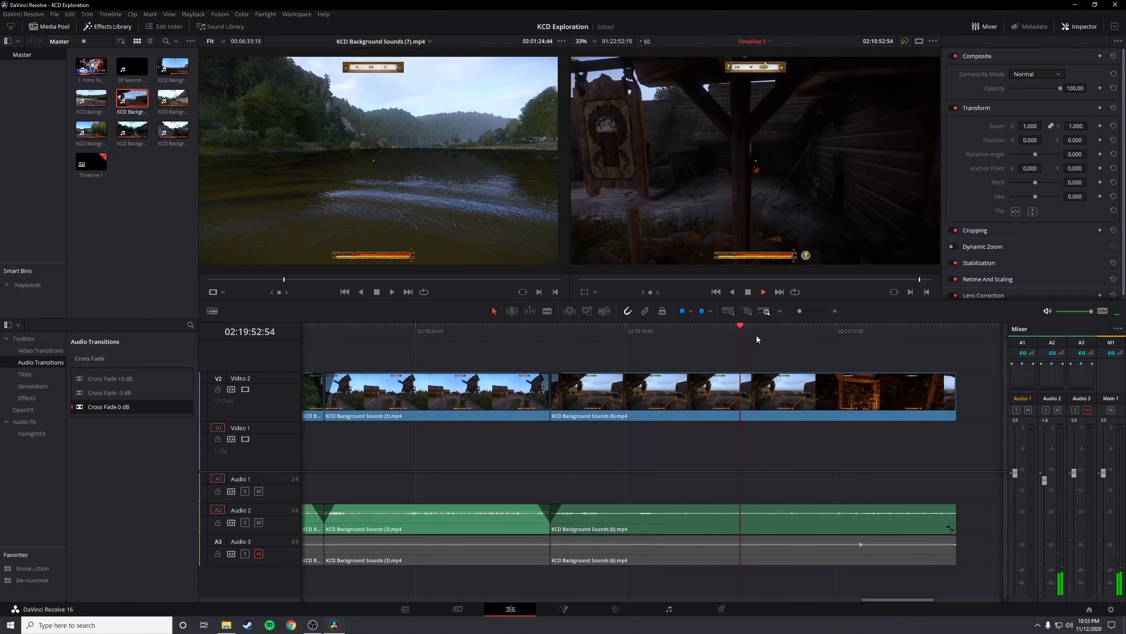
left_click(770, 331)
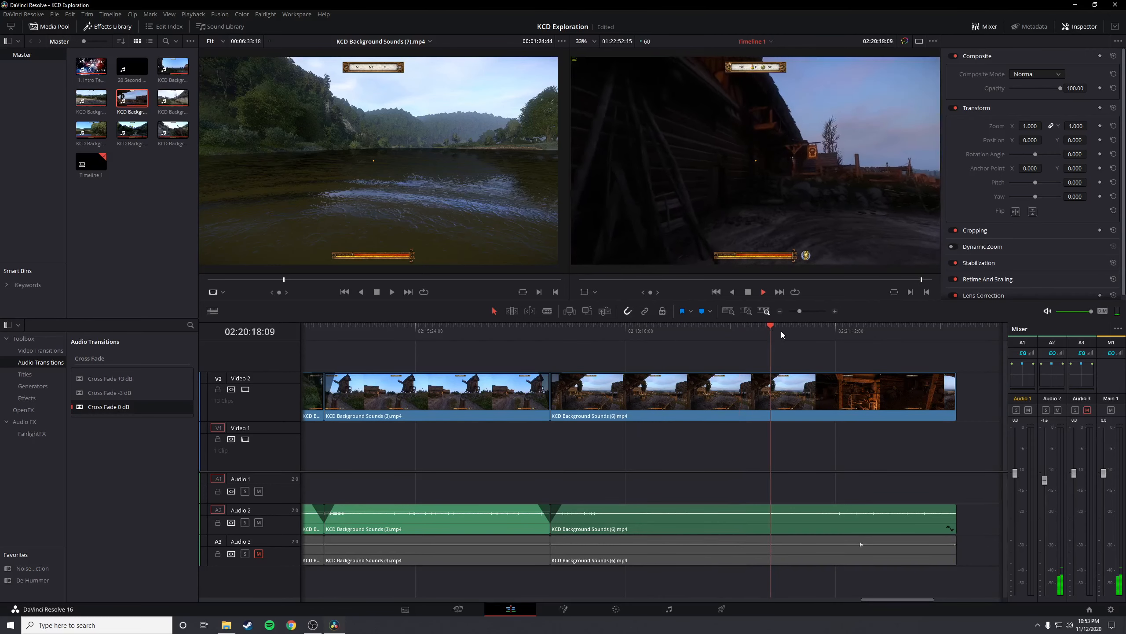
left_click(797, 331)
left_click(819, 332)
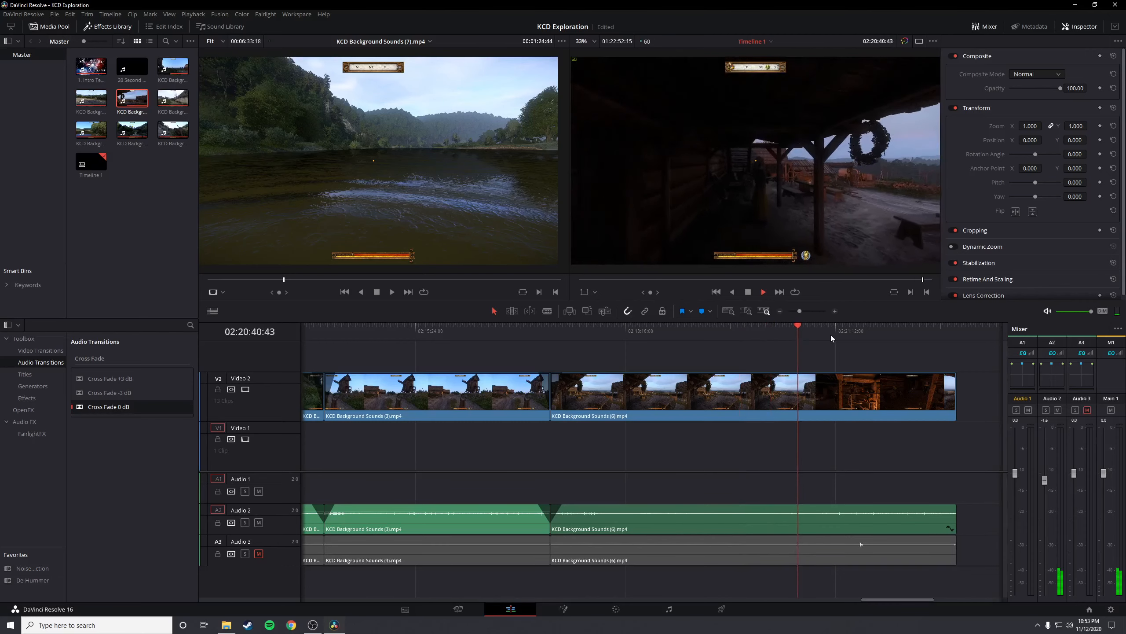
left_click(831, 334)
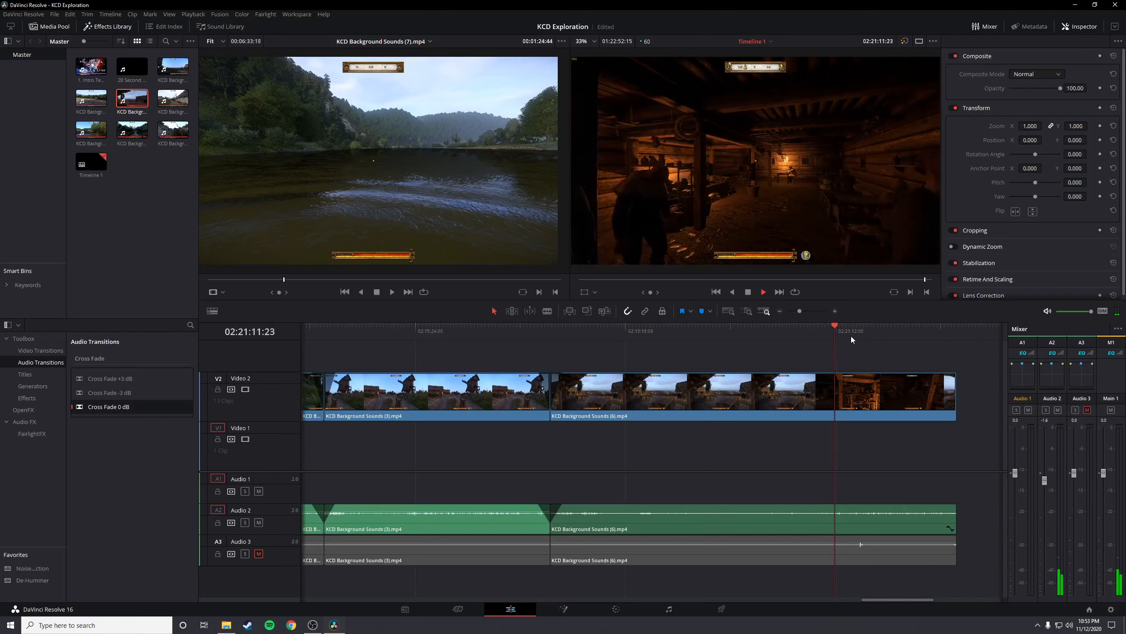
left_click(851, 336)
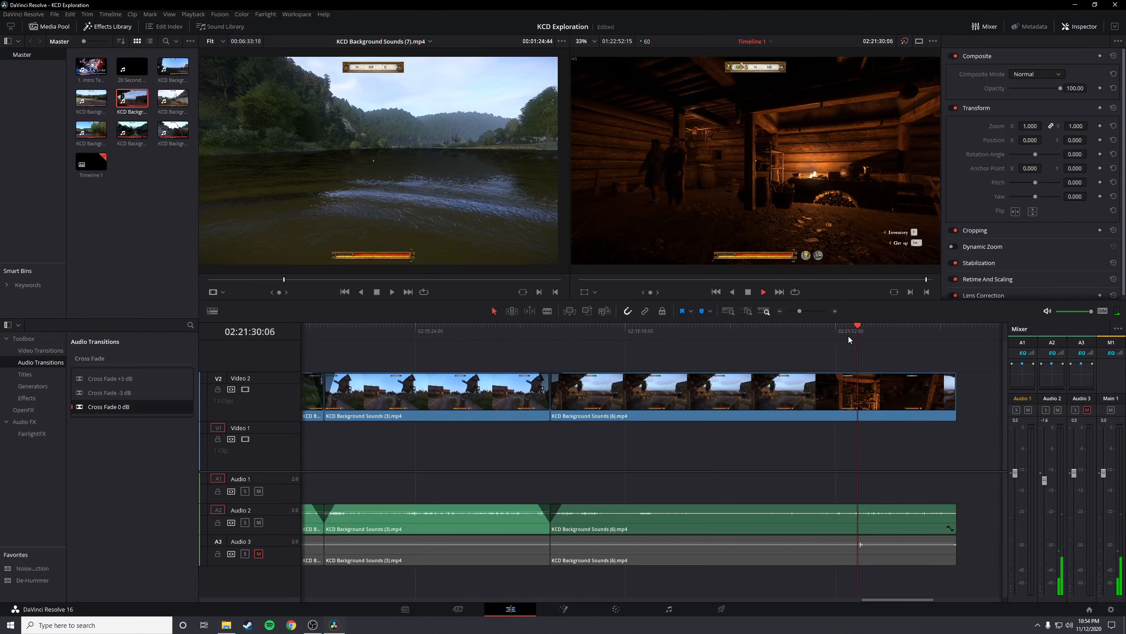
left_click(874, 335)
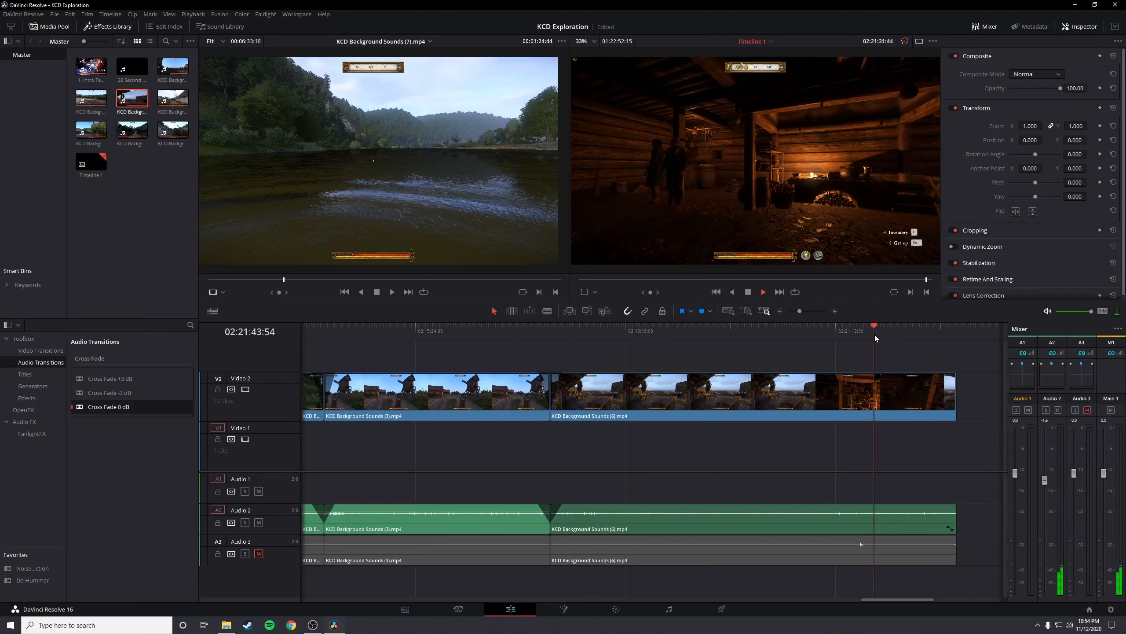
Fade out the picture and Audio 2 sound over about the last 58 seconds of the final KCD Background Sounds (6).mp4 clip
scroll(892, 421, "up", 1)
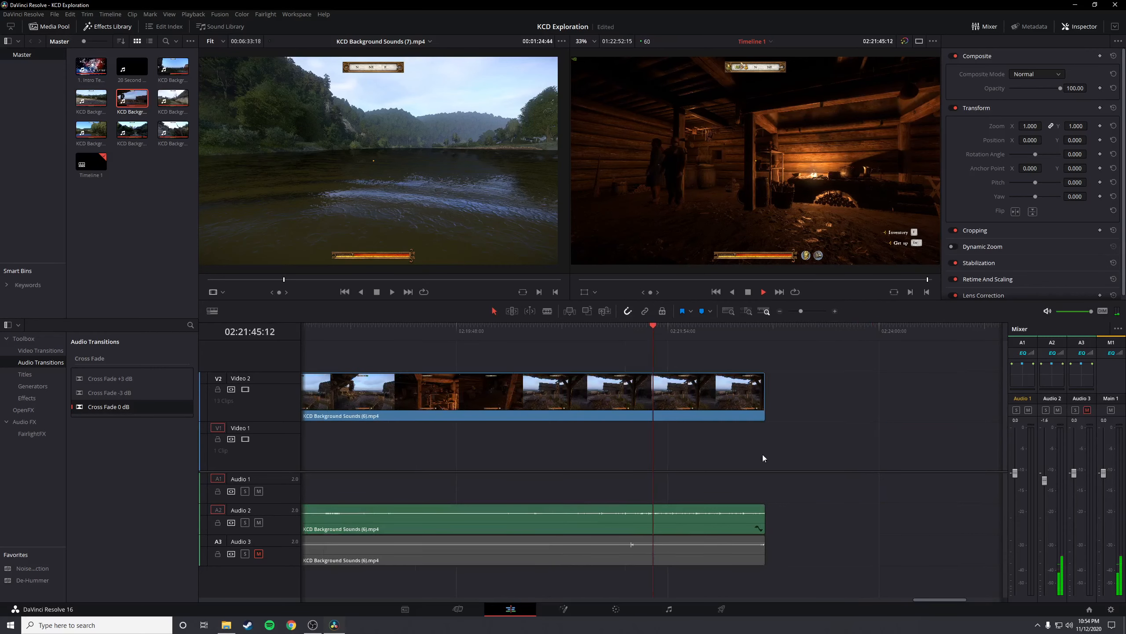
key("space")
left_click_drag(763, 374, 699, 374)
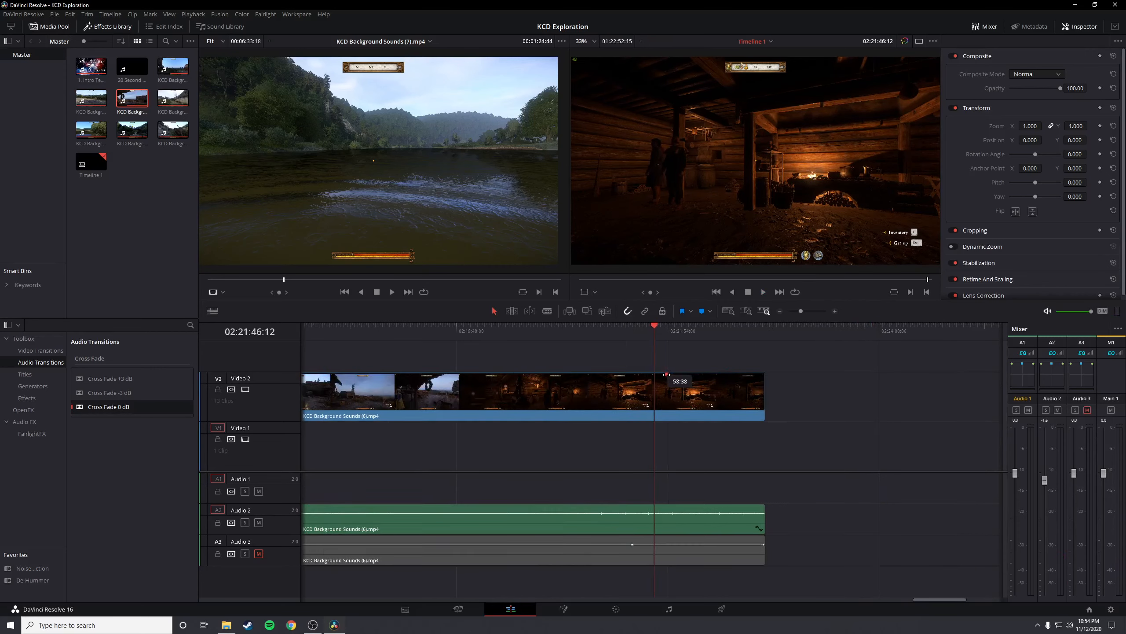
left_click_drag(664, 374, 664, 374)
left_click_drag(757, 506, 663, 505)
Play parts of the closing fade-out to check how the picture darkens and the sound falls away
key("space")
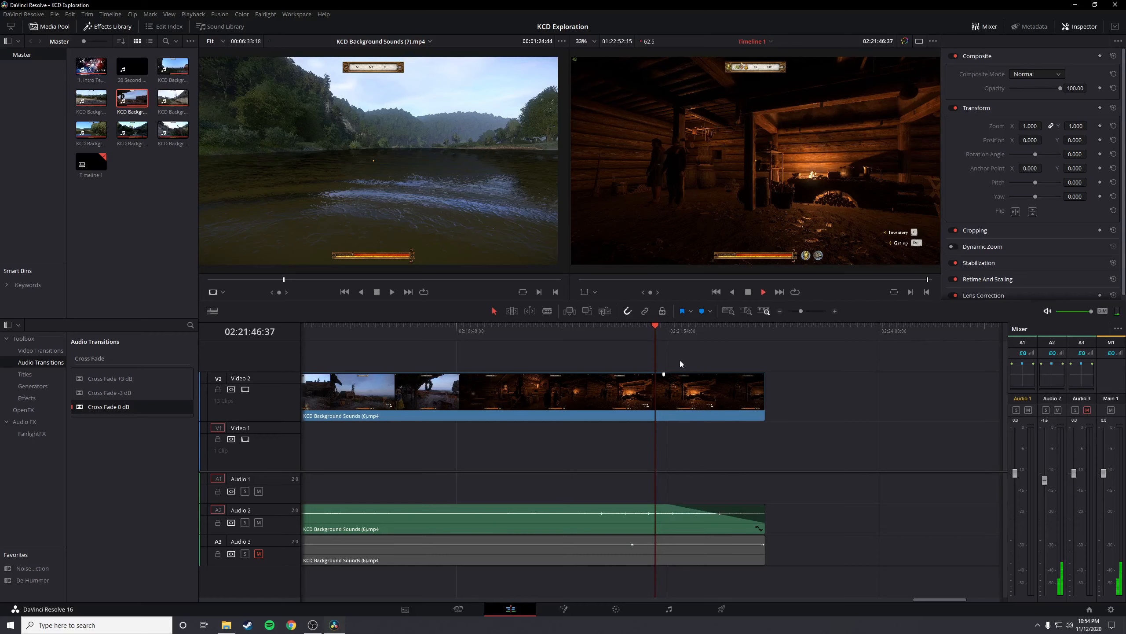
left_click(681, 331)
key("space")
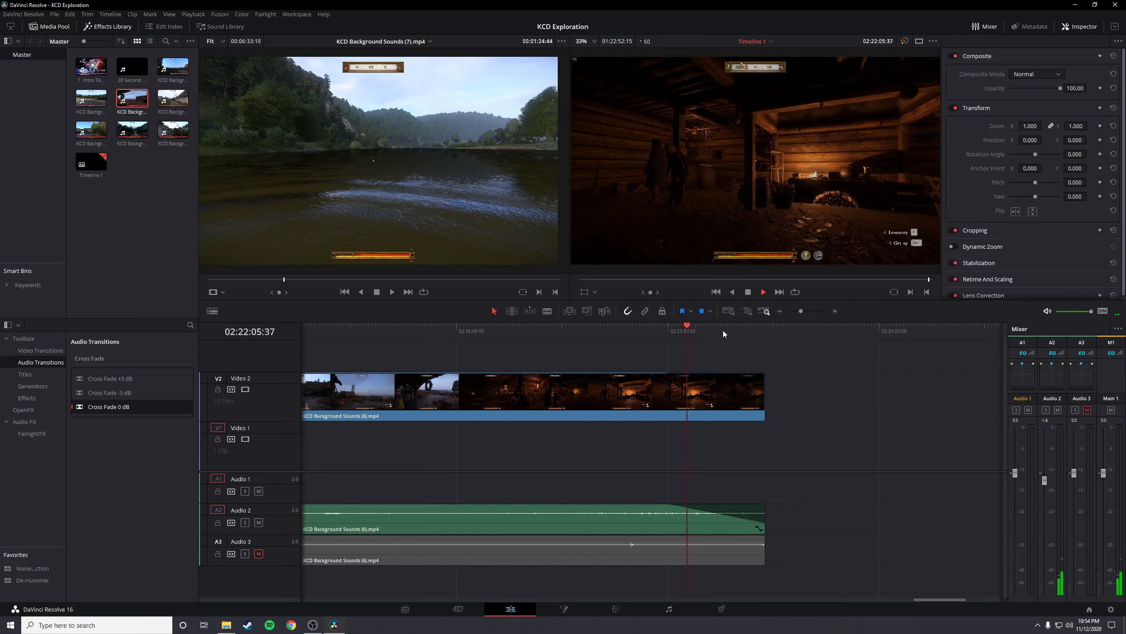
left_click(749, 328)
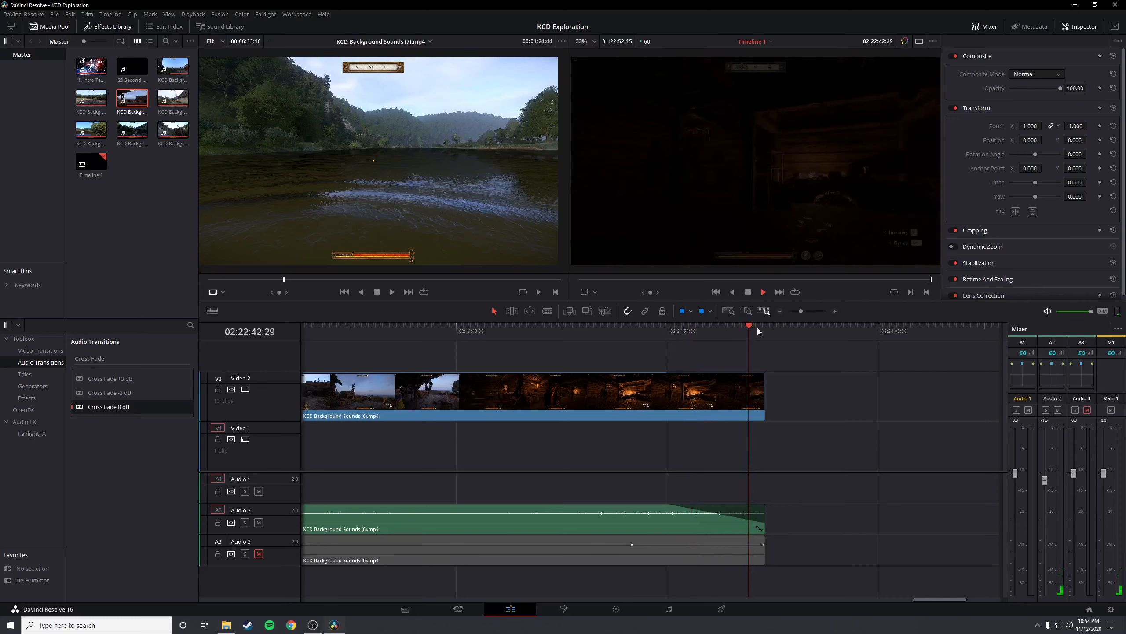
left_click(756, 327)
key("space")
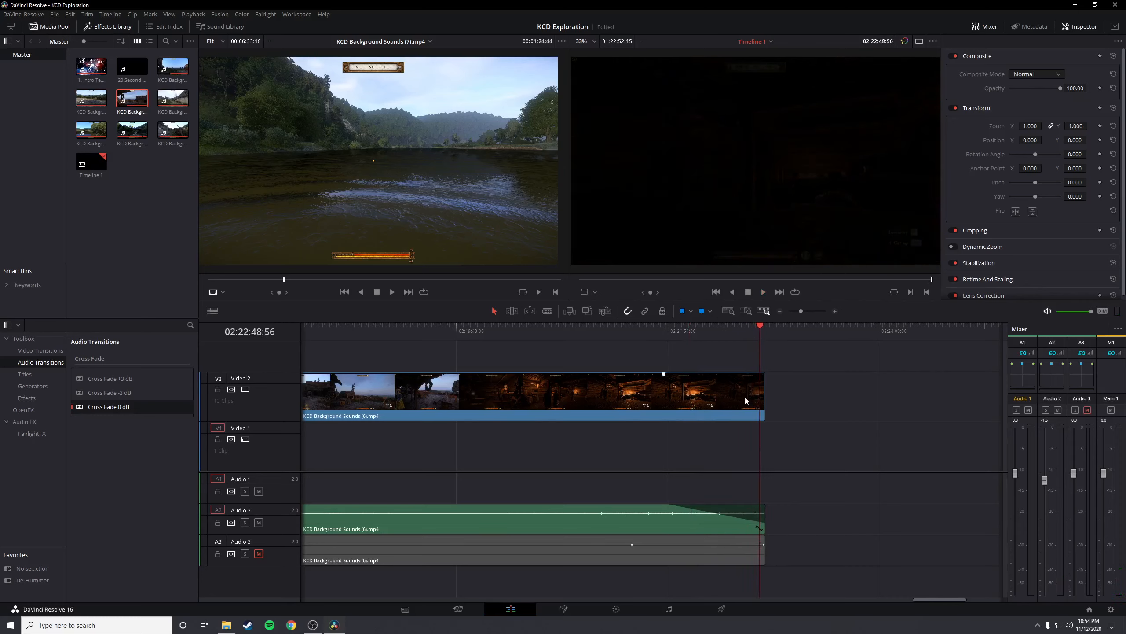
Go to the end of the last clip at 02:22:52:15 and look over the complete edit on the timeline
scroll(679, 479, "down", 2)
scroll(639, 494, "up", 2)
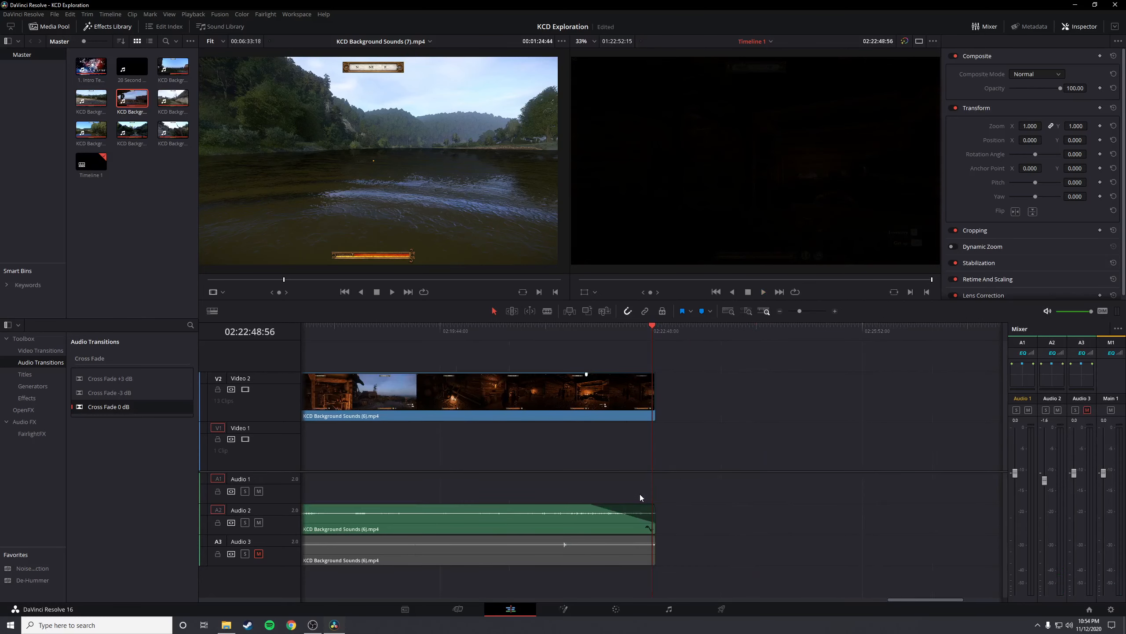
left_click(658, 338)
scroll(655, 467, "up", 2)
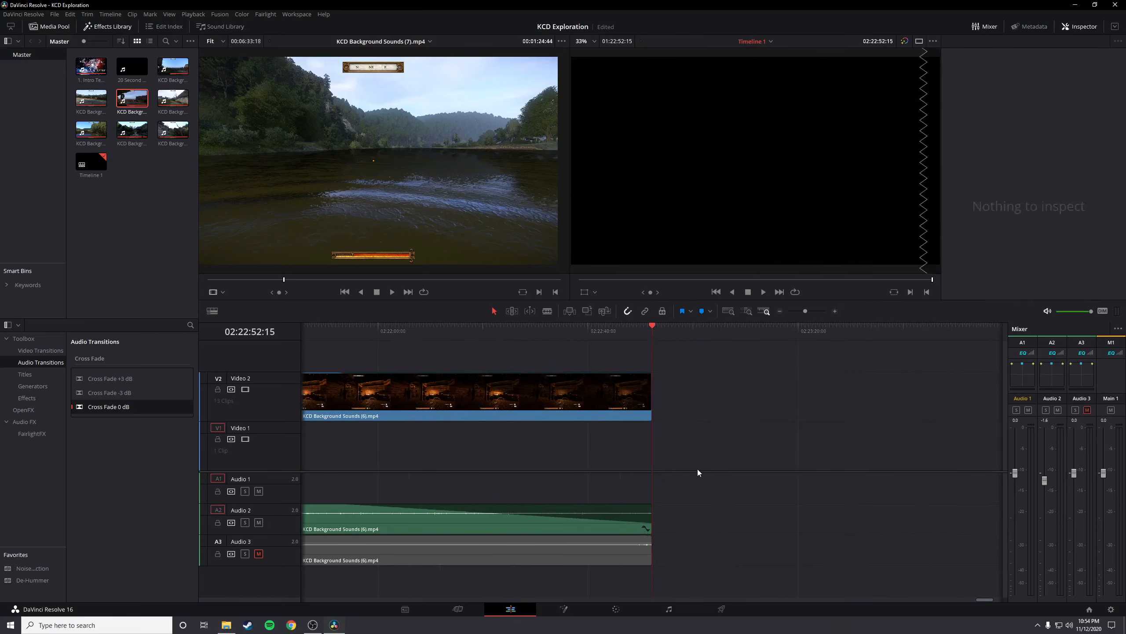
scroll(688, 466, "down", 1)
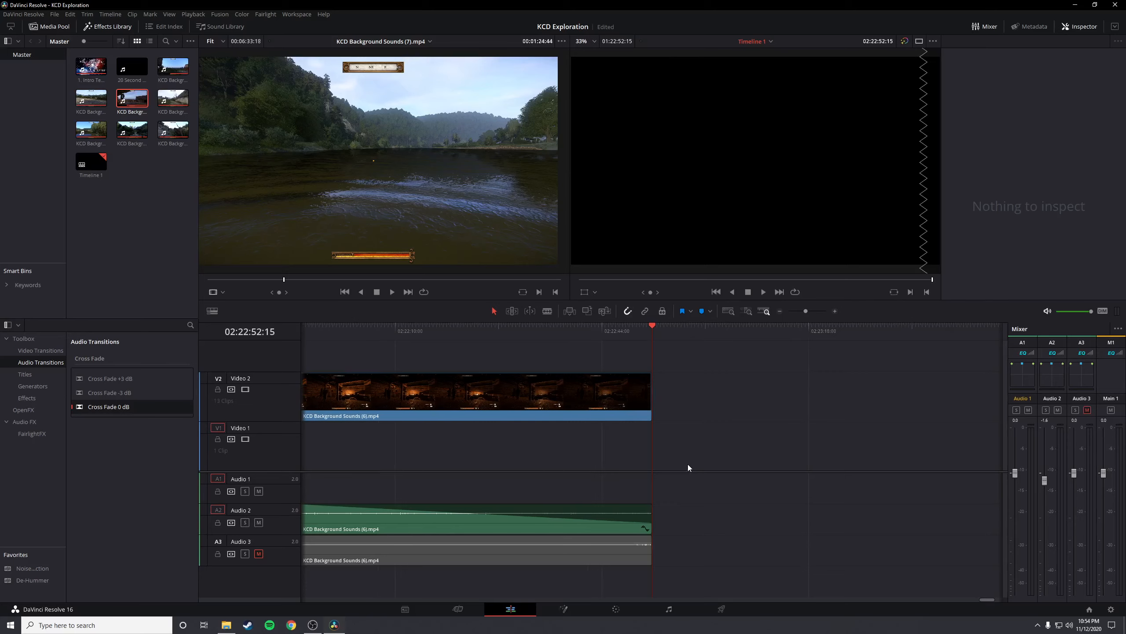
scroll(680, 461, "down", 2)
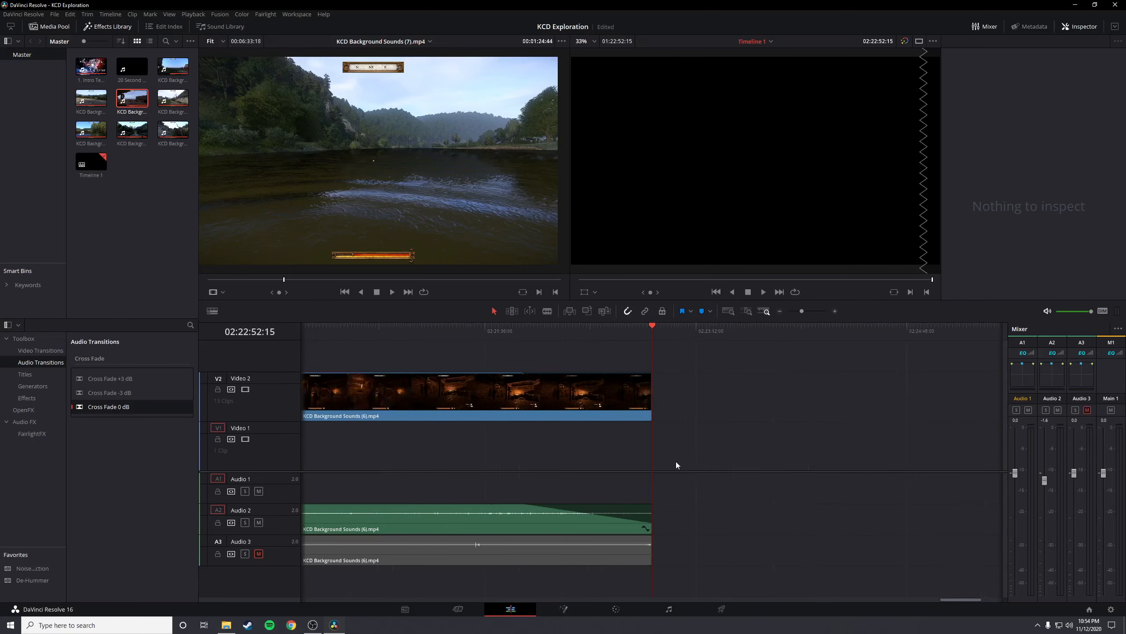
scroll(470, 332, "right", 3)
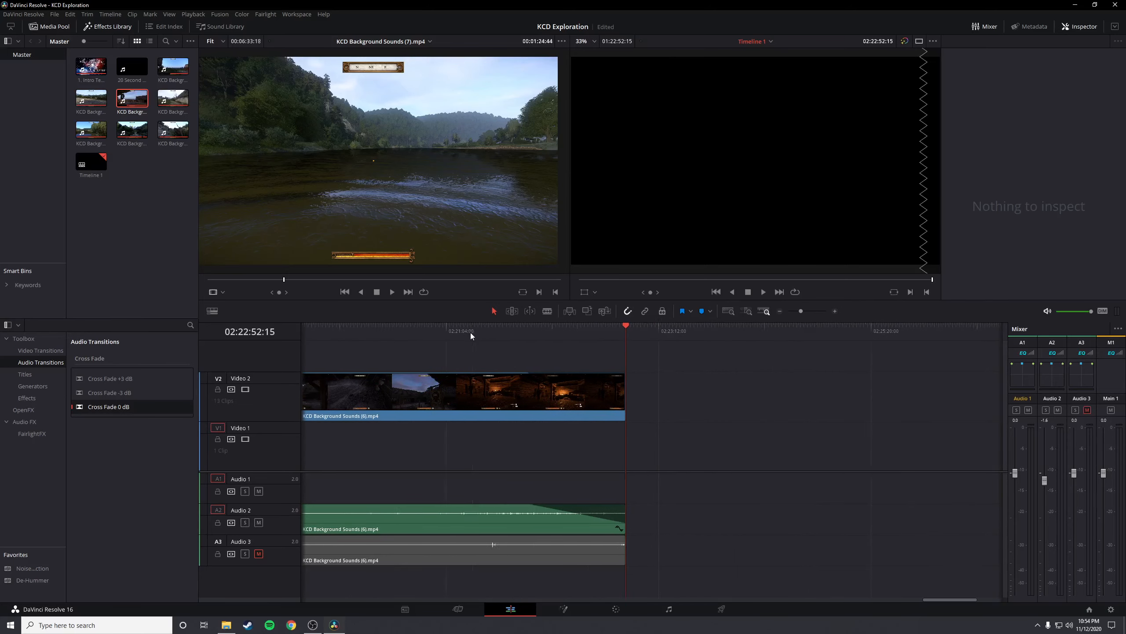
scroll(750, 542, "down", 2)
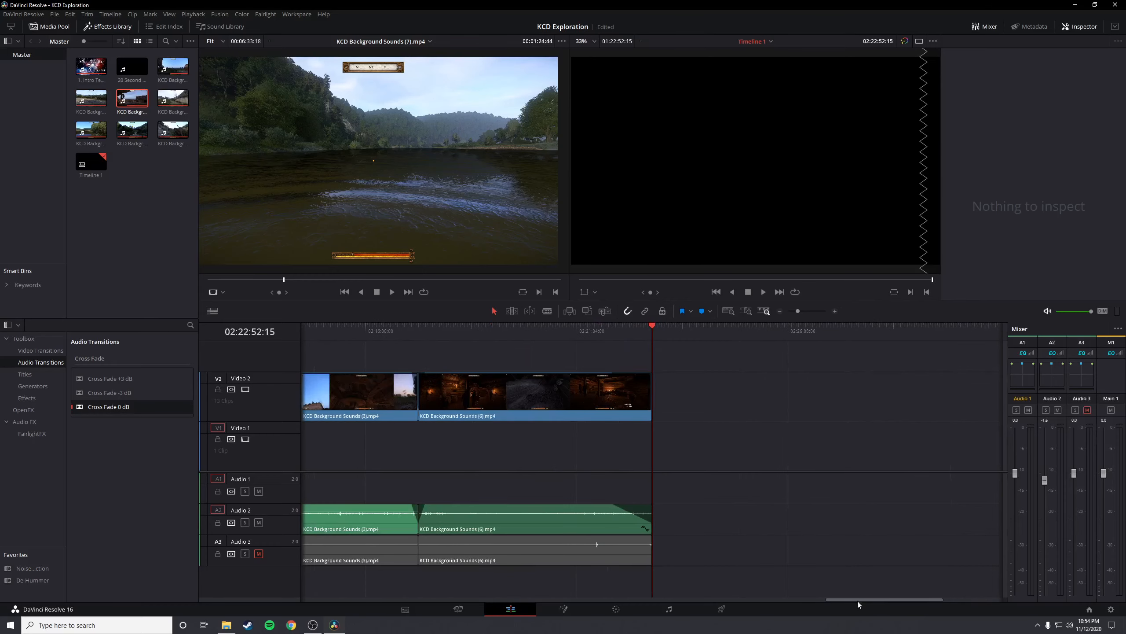
left_click_drag(857, 600, 793, 597)
scroll(675, 562, "down", 5)
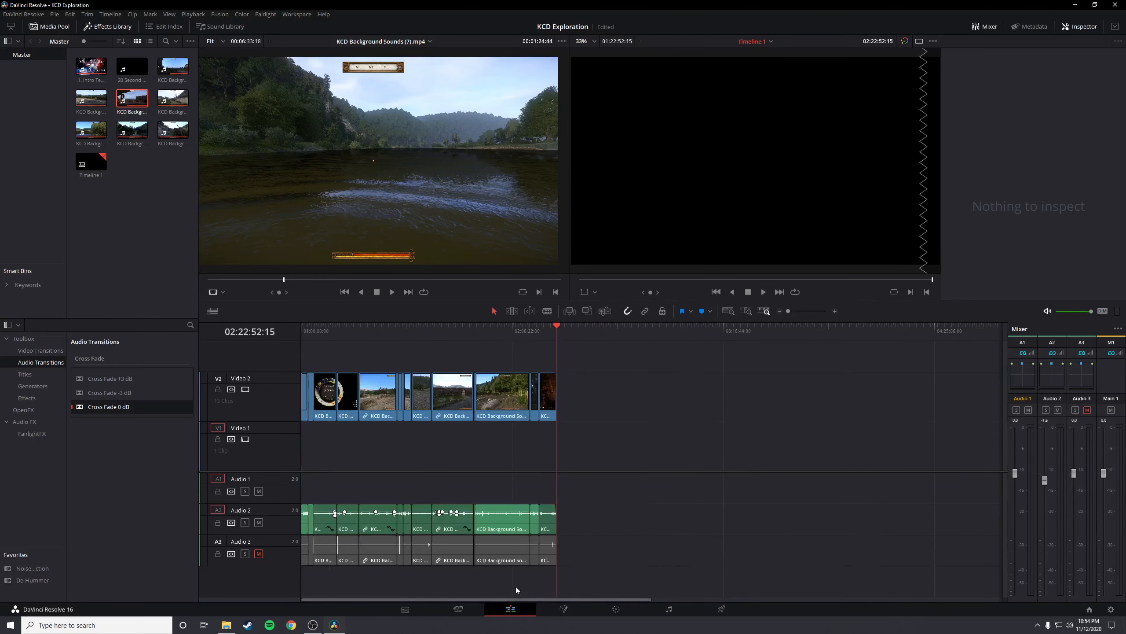
Look over the opening KCD Background Sounds (4).mp4 clips on the timeline, from 01:00:05:14 to the cut near 01:02:25:52
left_click(305, 330)
scroll(531, 493, "up", 5)
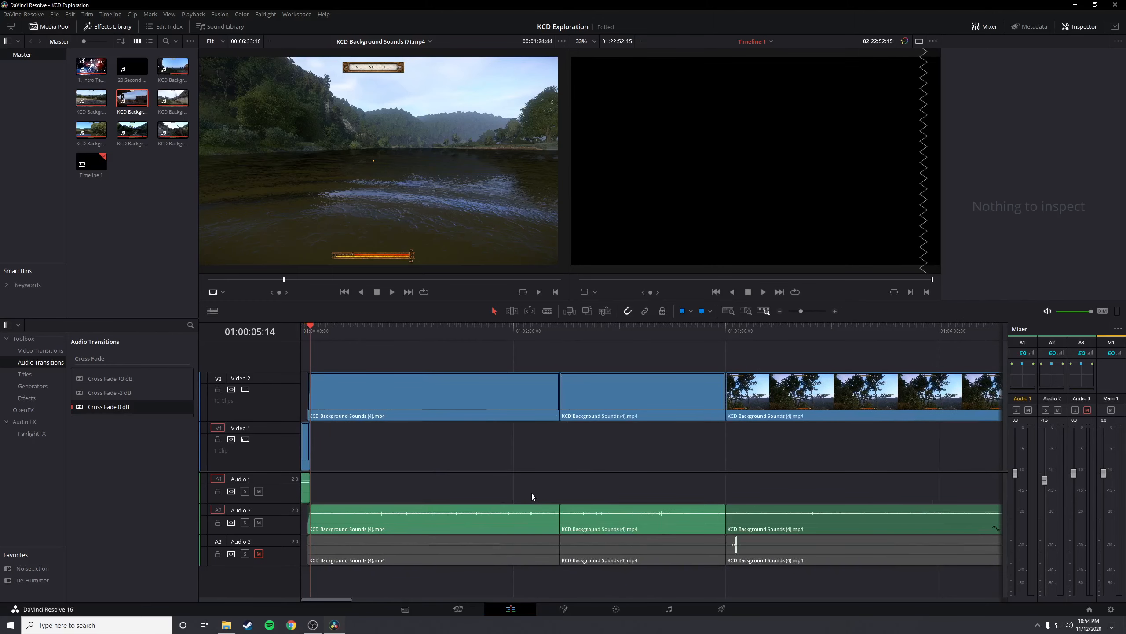
left_click(558, 351)
scroll(633, 493, "up", 2)
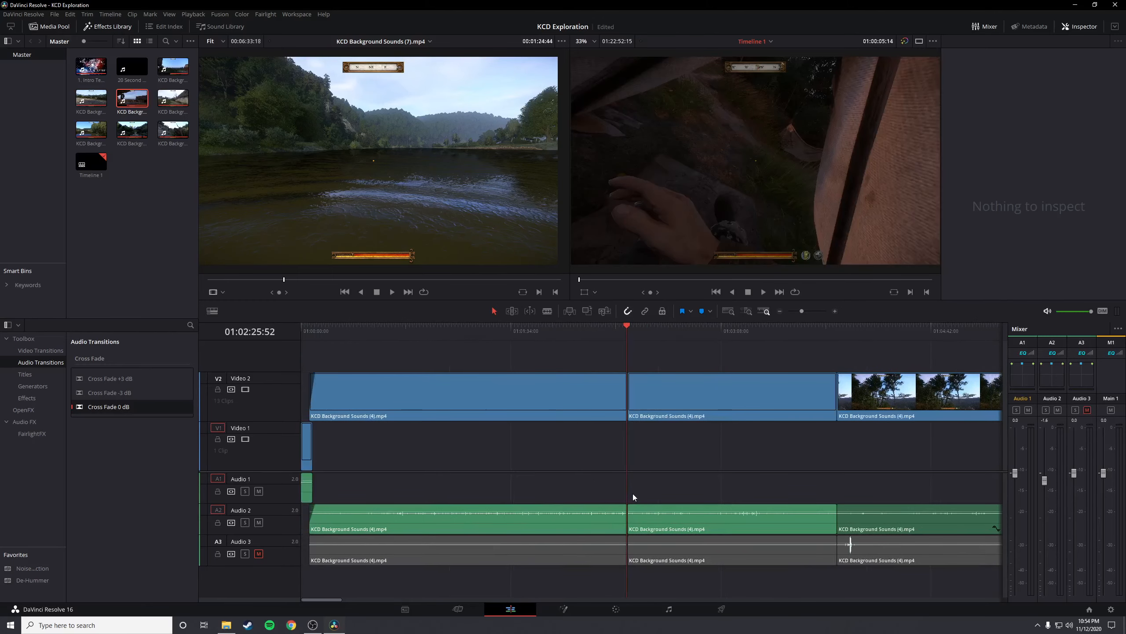
key("Up")
scroll(633, 493, "down", 8)
scroll(632, 494, "up", 3)
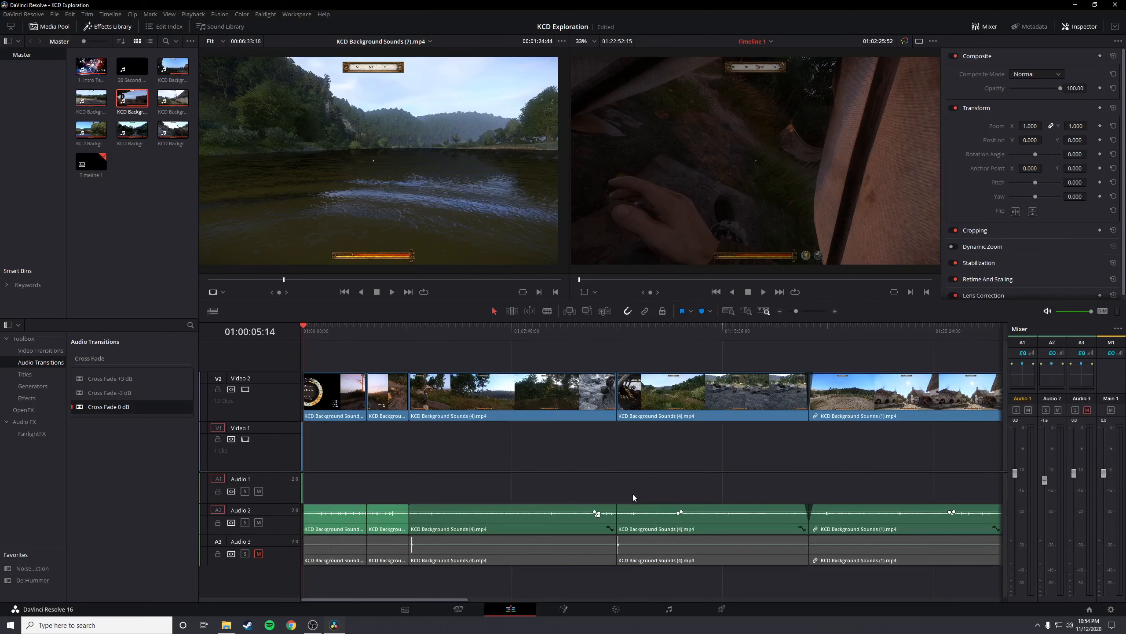
scroll(633, 493, "down", 3)
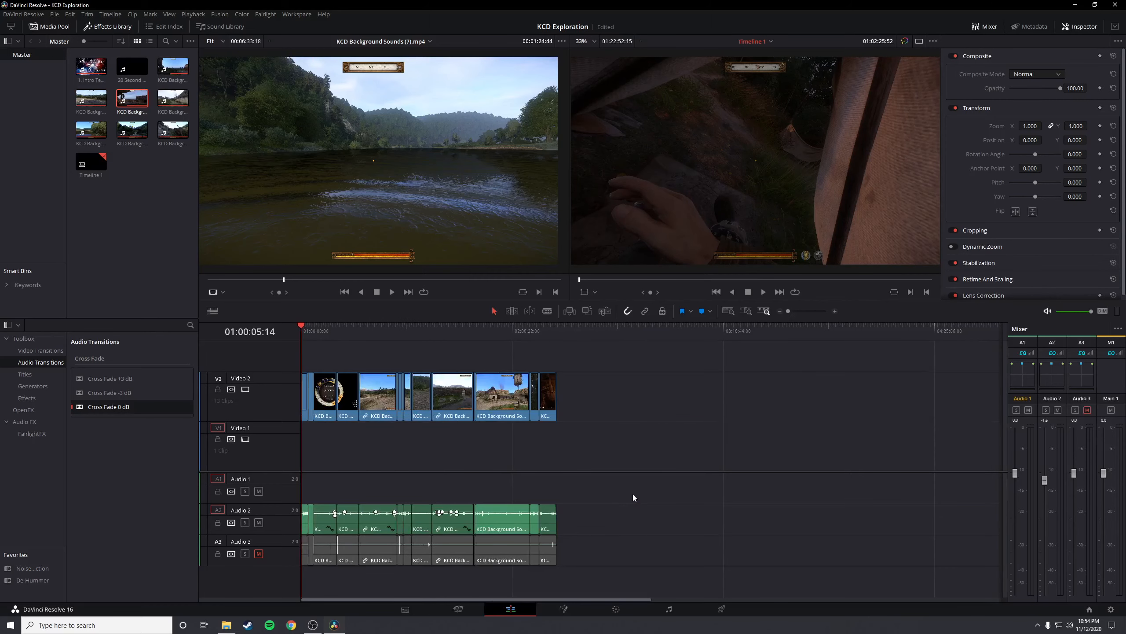
Examine the faded join between KCD Background Sounds (5).mp4 and KCD Background Sounds (2).mp4 at 01:55:59:00
left_click(475, 347)
scroll(713, 532, "up", 6)
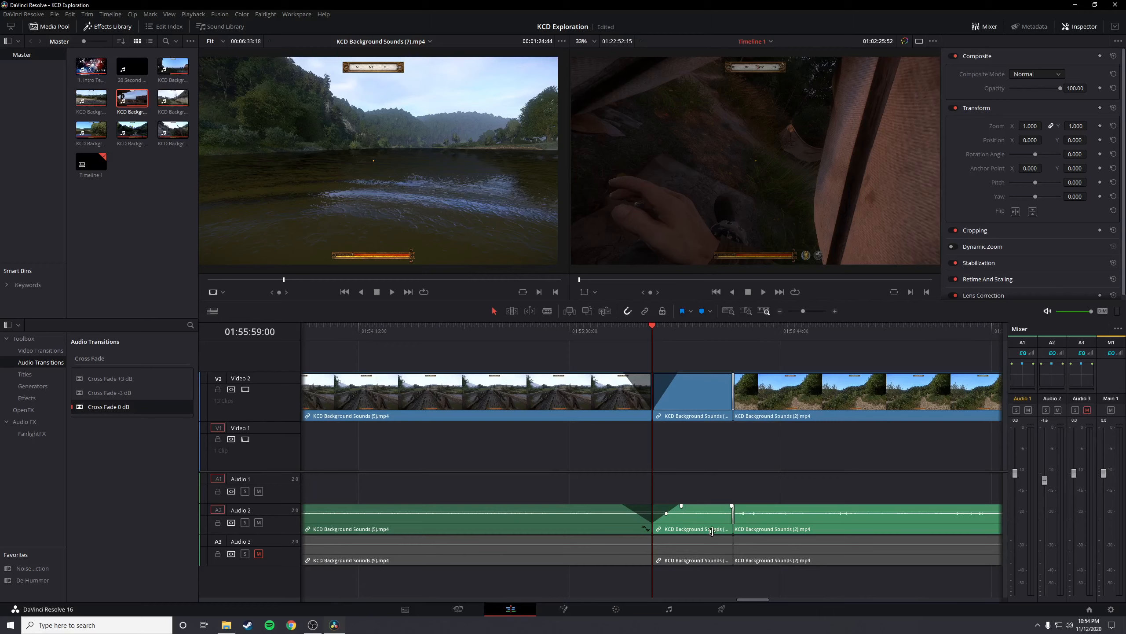
scroll(712, 531, "down", 1)
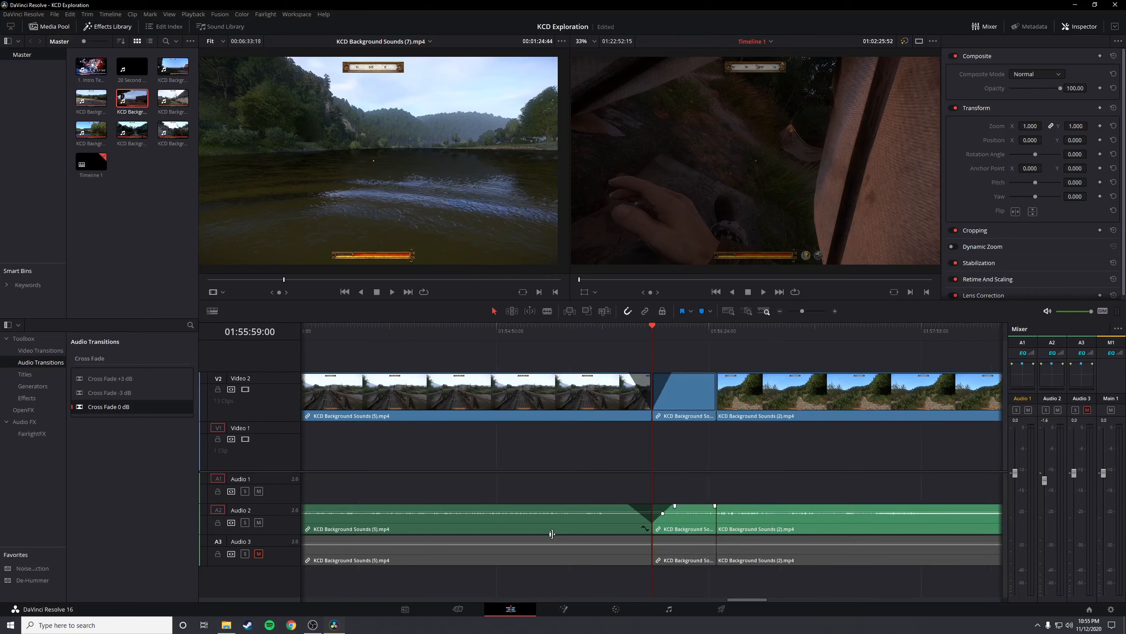
scroll(733, 593, "down", 5)
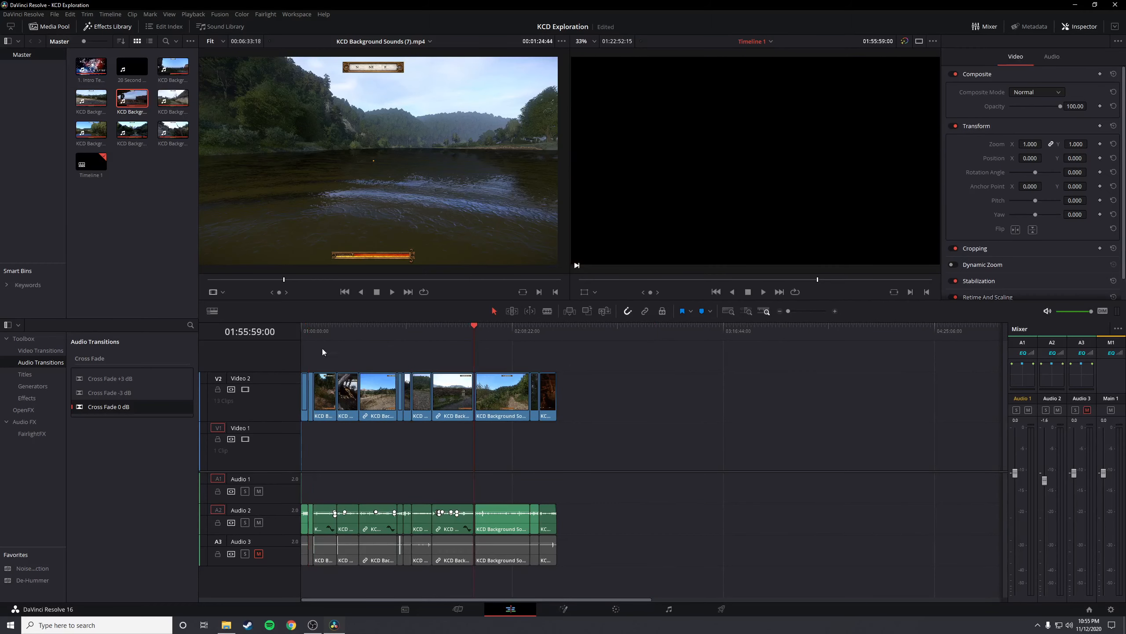
View the campfire frame at 01:02:26:52 and survey the clips at the start of the timeline
left_click(309, 333)
scroll(455, 431, "up", 5)
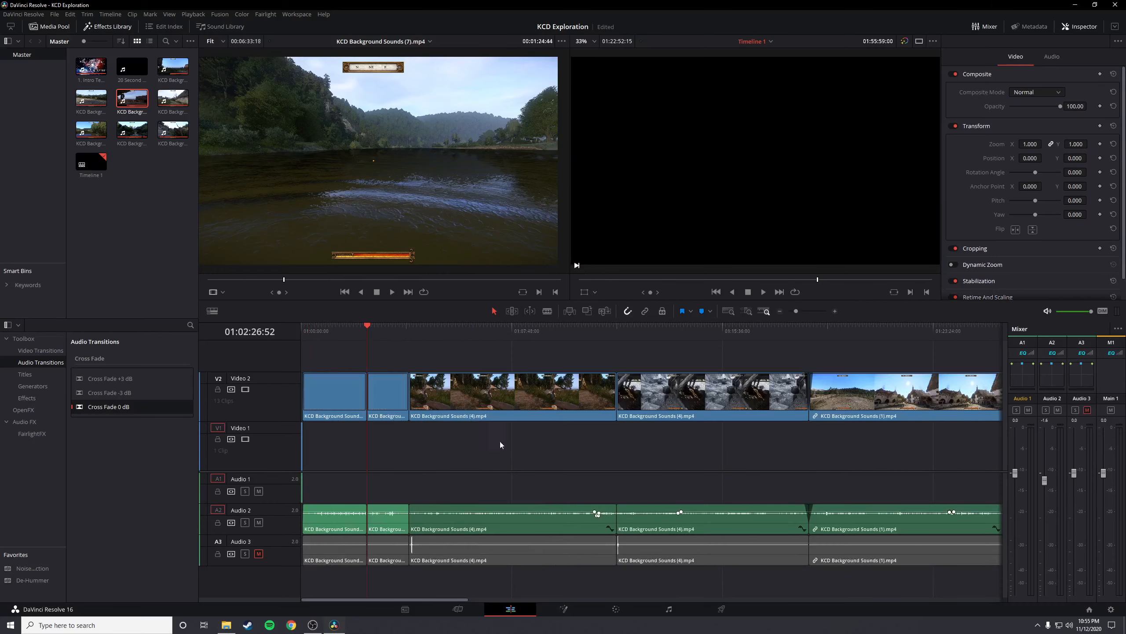
scroll(557, 442, "down", 3)
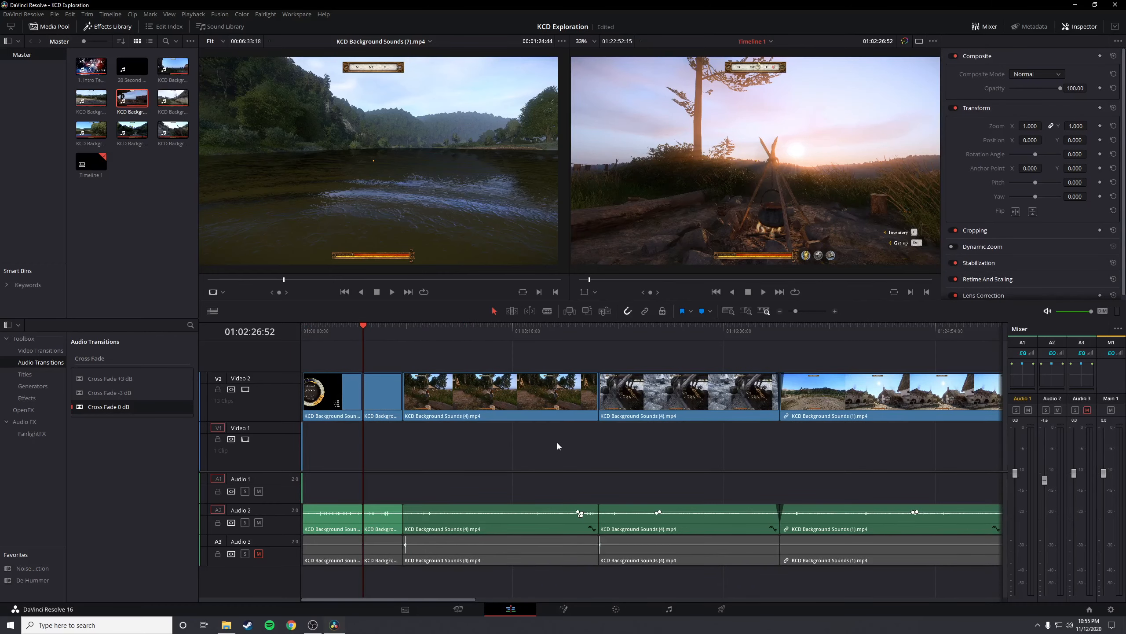
scroll(389, 358, "down", 2)
scroll(479, 429, "up", 5)
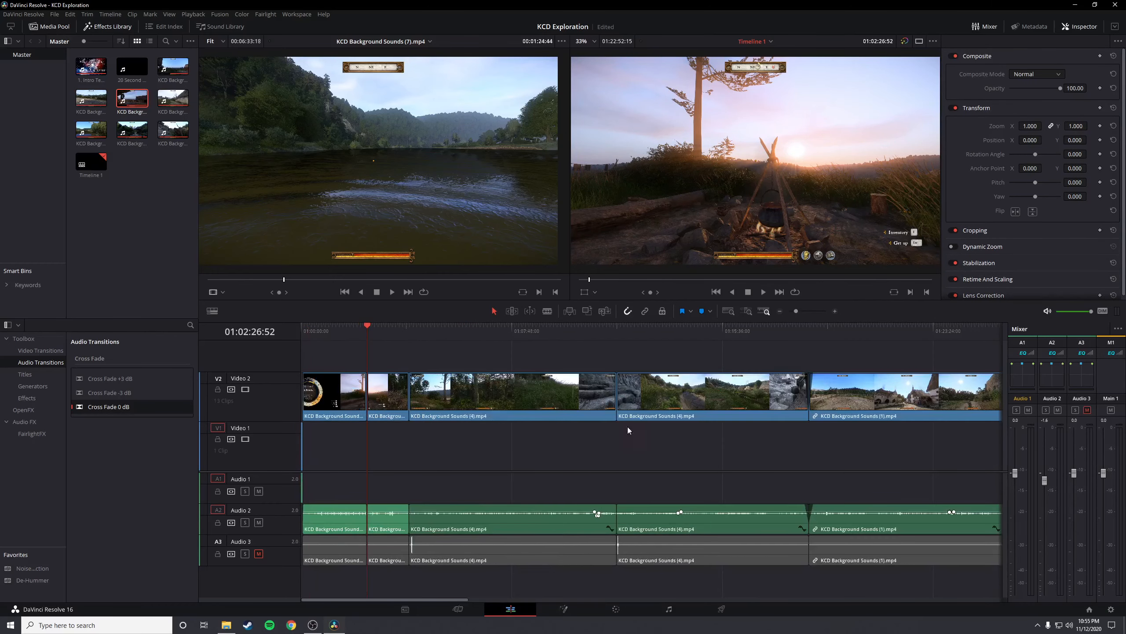
Sample frames around the join of KCD Background Sounds (7).mp4 and (5).mp4, including 01:43:23:47 and 01:41:21:39
left_click_drag(451, 600, 653, 601)
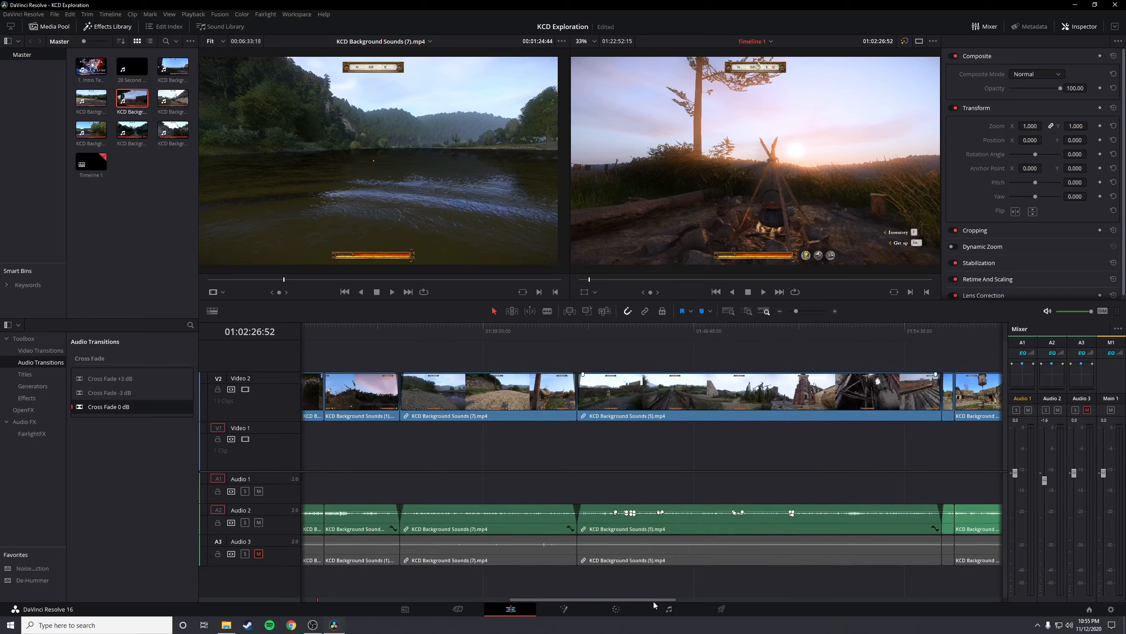
mouse_move(653, 602)
left_mouse_down()
mouse_move(710, 600)
mouse_move(585, 602)
mouse_move(673, 597)
left_mouse_up()
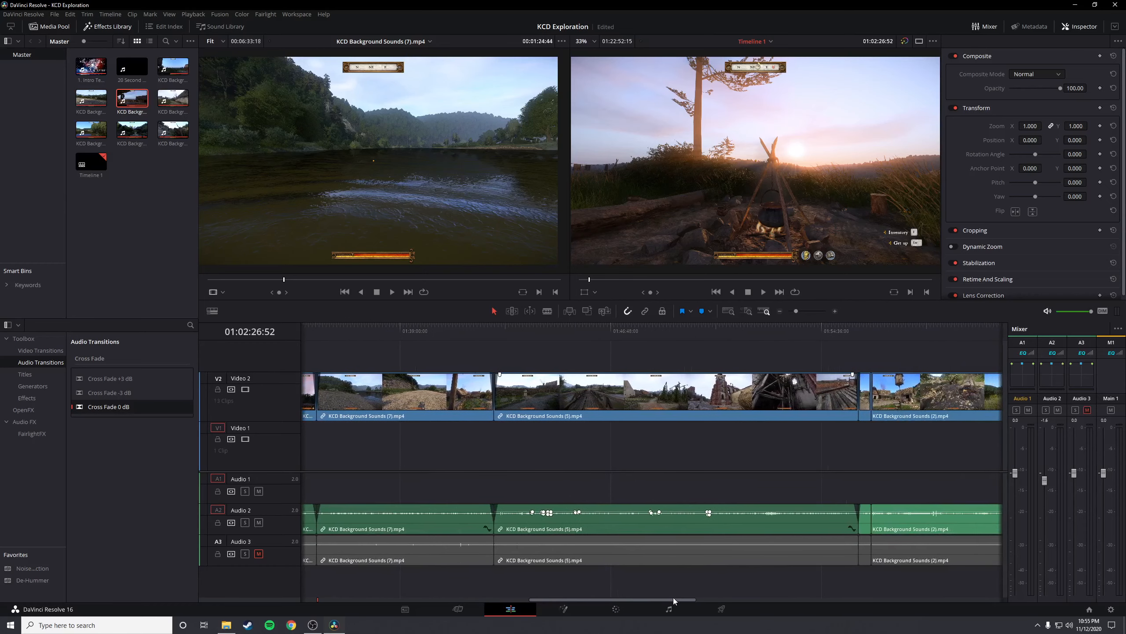
left_click(518, 328)
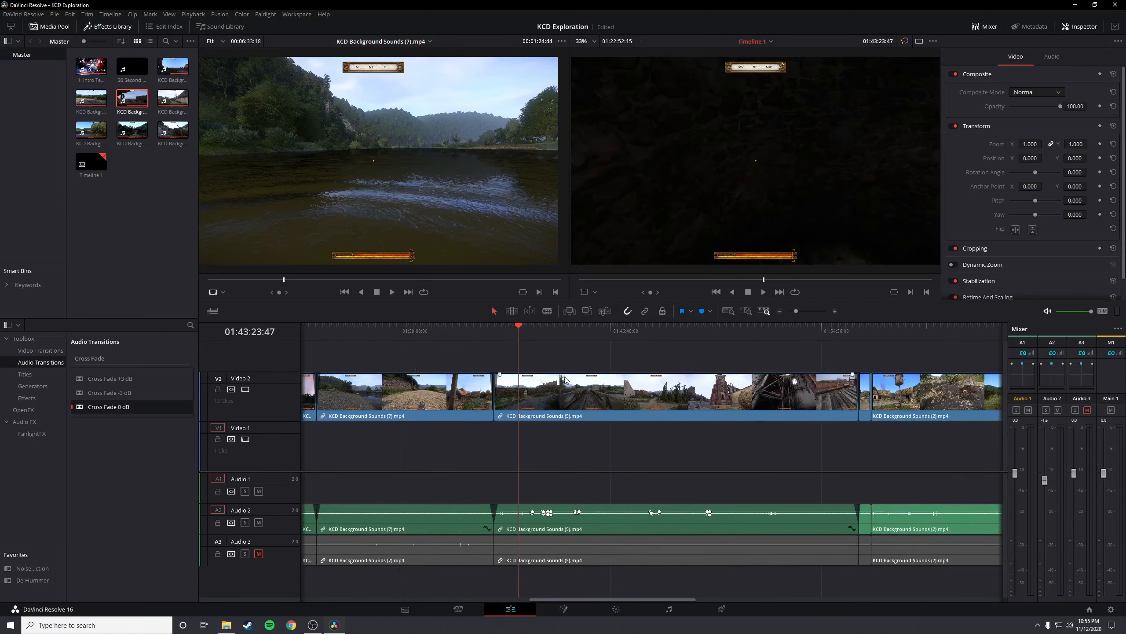
left_click(442, 329)
left_click_drag(441, 330, 452, 328)
left_click(464, 329)
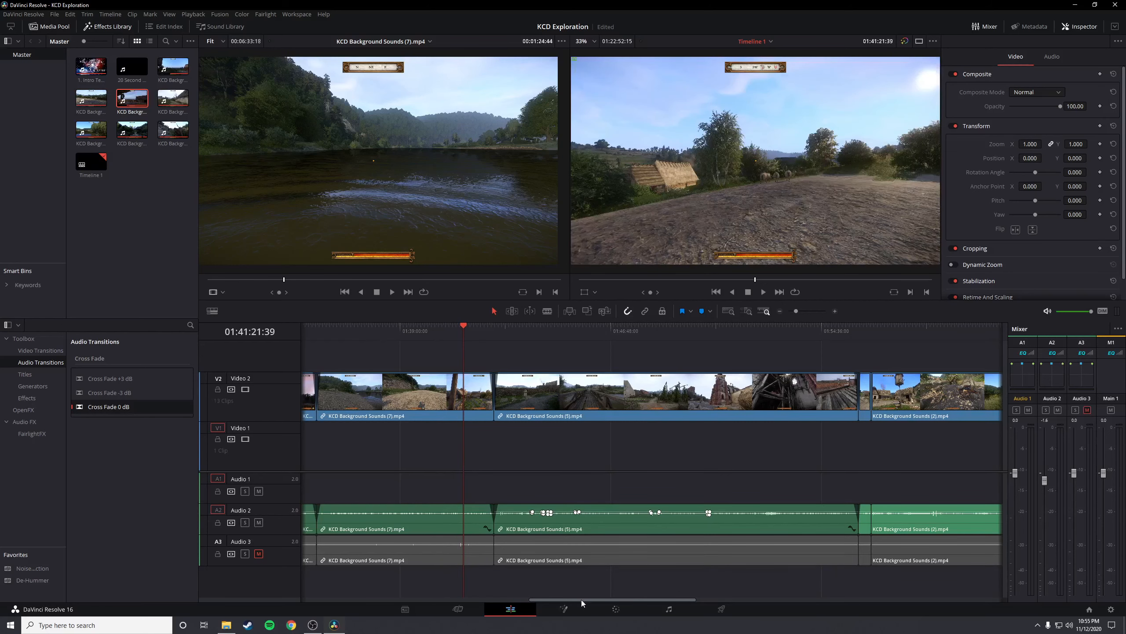
Sample KCD Background Sounds (5).mp4 at 01:46:48:57 and 01:50:38:33, continuing into the (2).mp4 clip at 01:57:01:33
mouse_move(581, 599)
left_mouse_down()
mouse_move(550, 598)
mouse_move(579, 597)
left_mouse_up()
left_click_drag(521, 330, 609, 329)
left_click(713, 329)
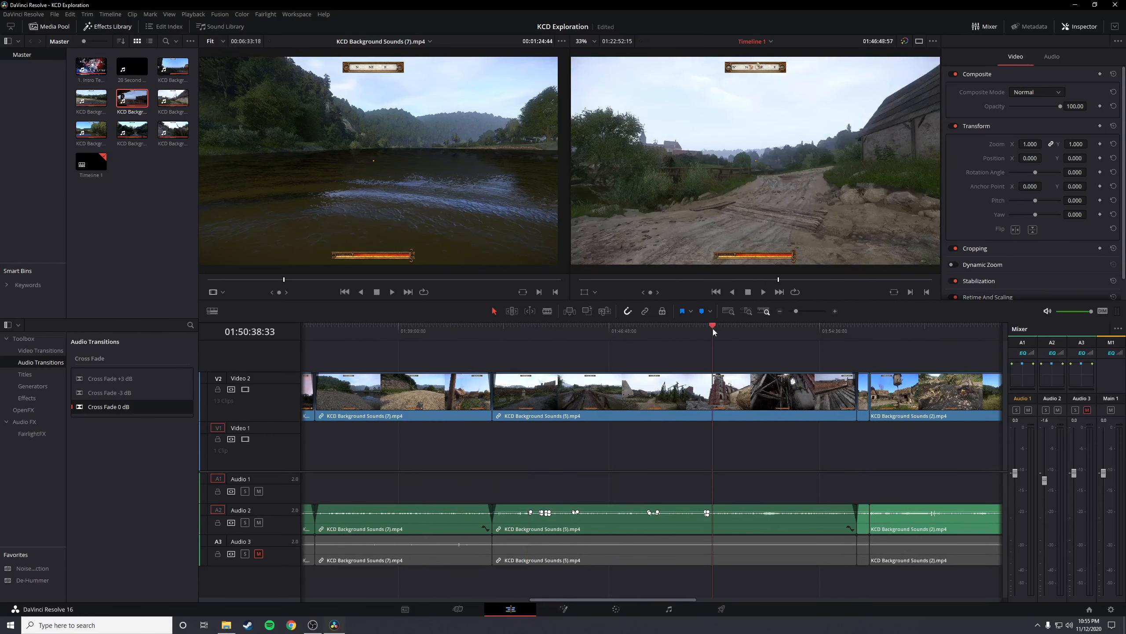
left_click(787, 331)
left_click(885, 329)
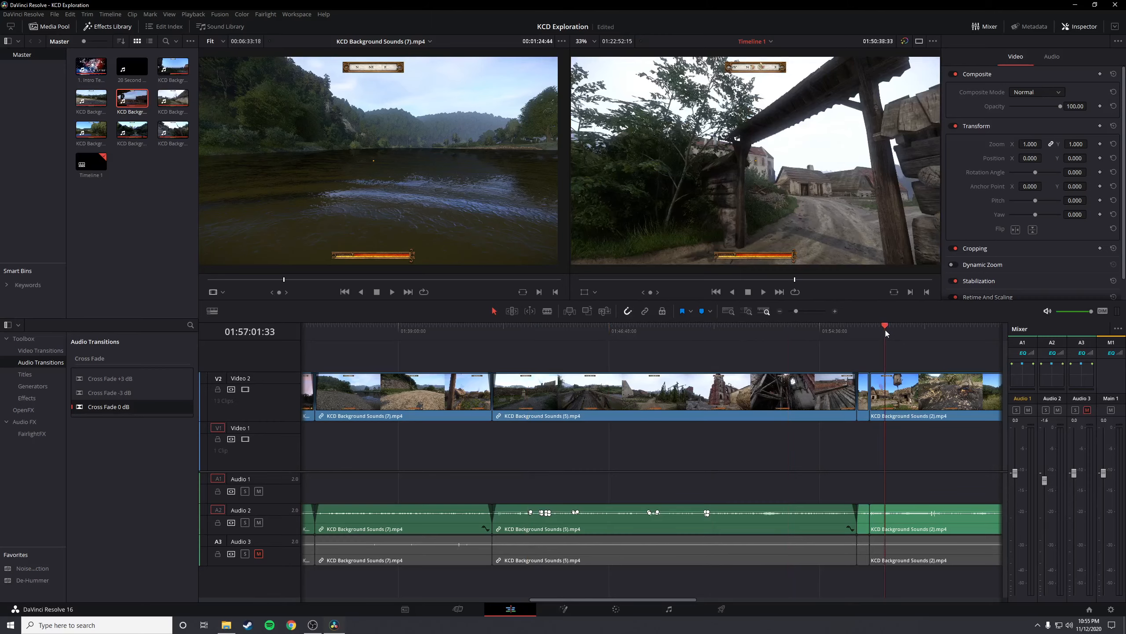
Sample the last two clips, KCD Background Sounds (3).mp4 and (6).mp4, from 02:15:49:03 to 02:21:47:37
left_click_drag(626, 601, 750, 597)
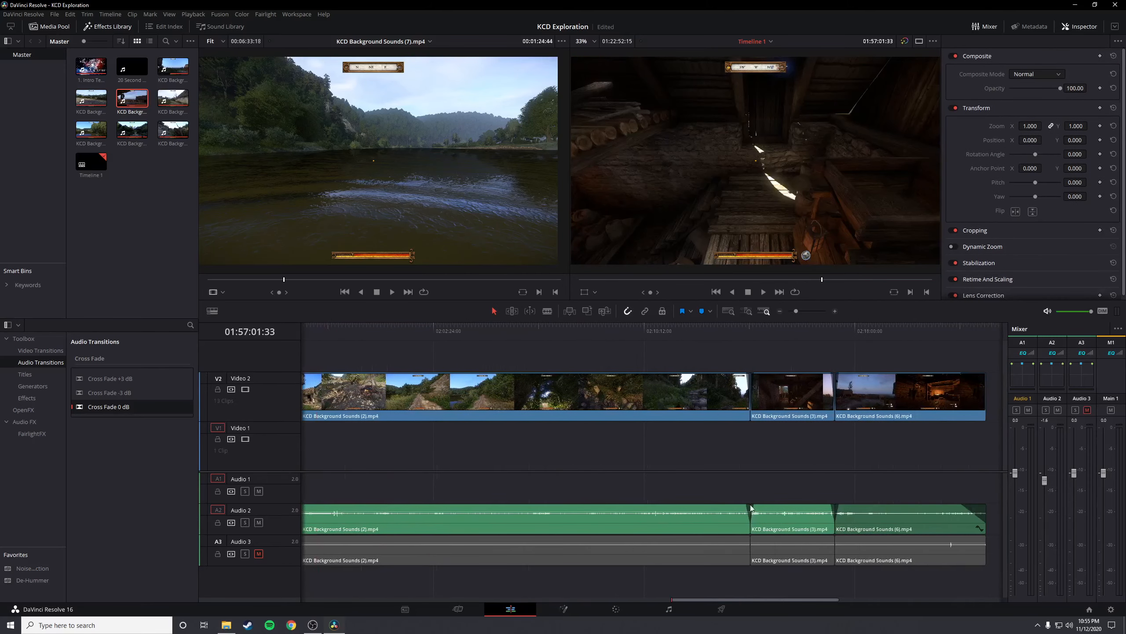
left_click(772, 337)
left_click(797, 333)
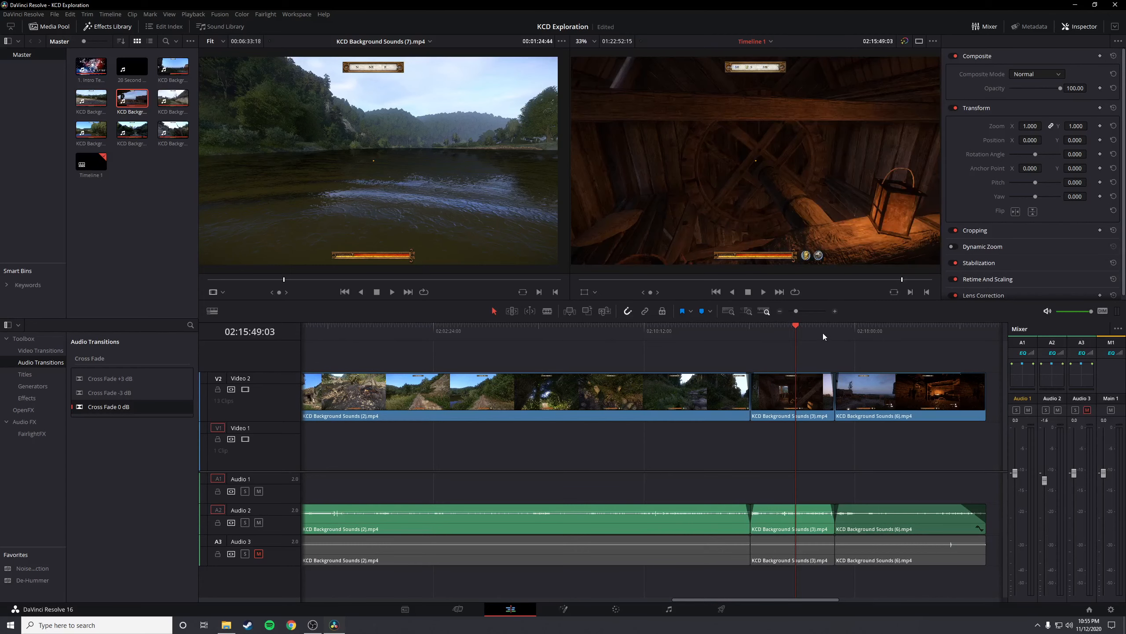
left_click(859, 331)
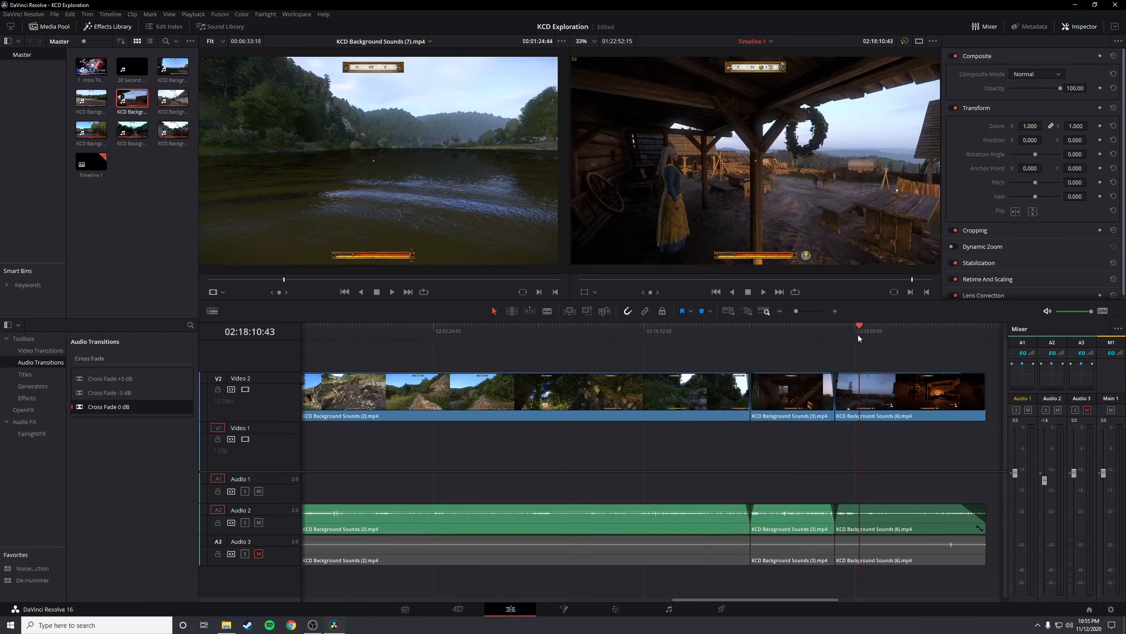
left_click(916, 328)
left_click(943, 329)
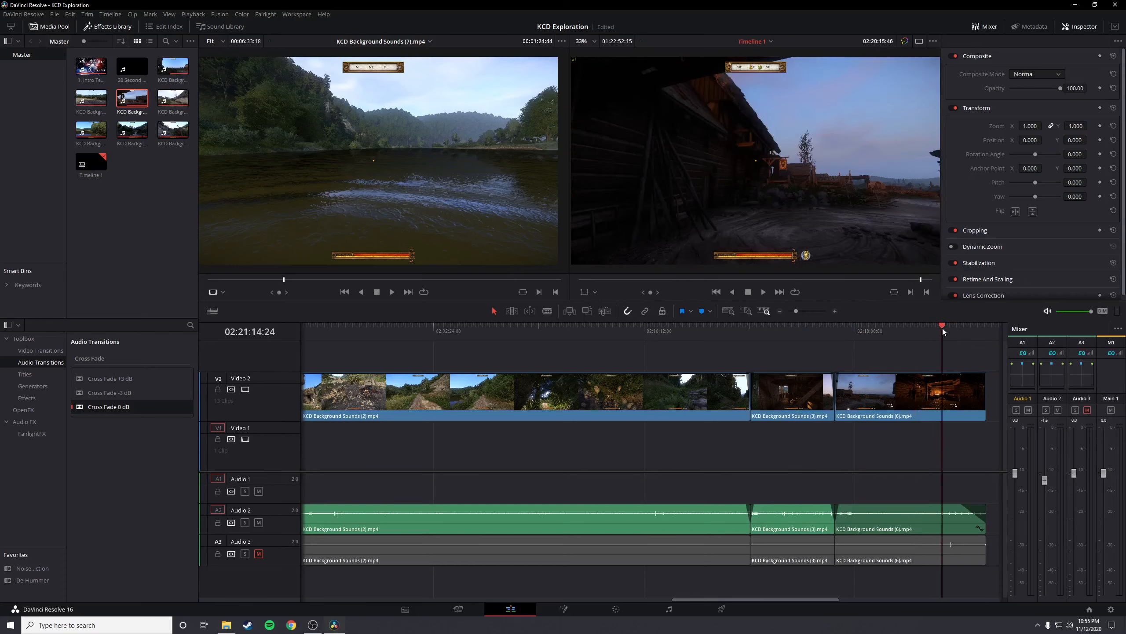
left_click(958, 329)
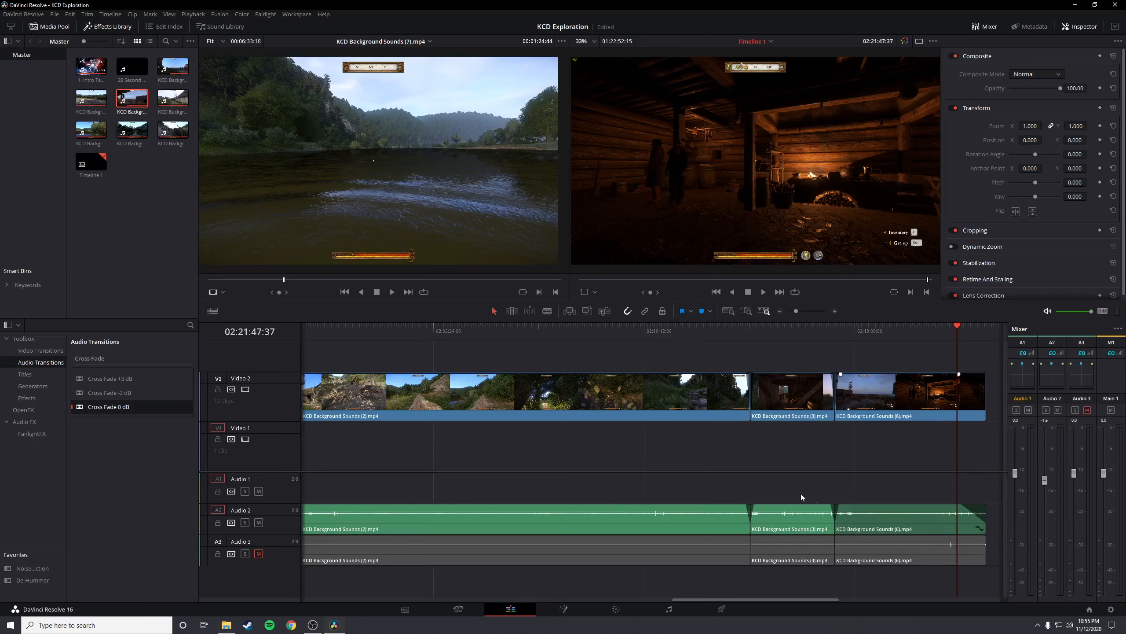
Add the 20-second end screen clip on Video 1 and Audio 1 directly after the final gameplay clip, and play its opening
left_click_drag(777, 602, 851, 593)
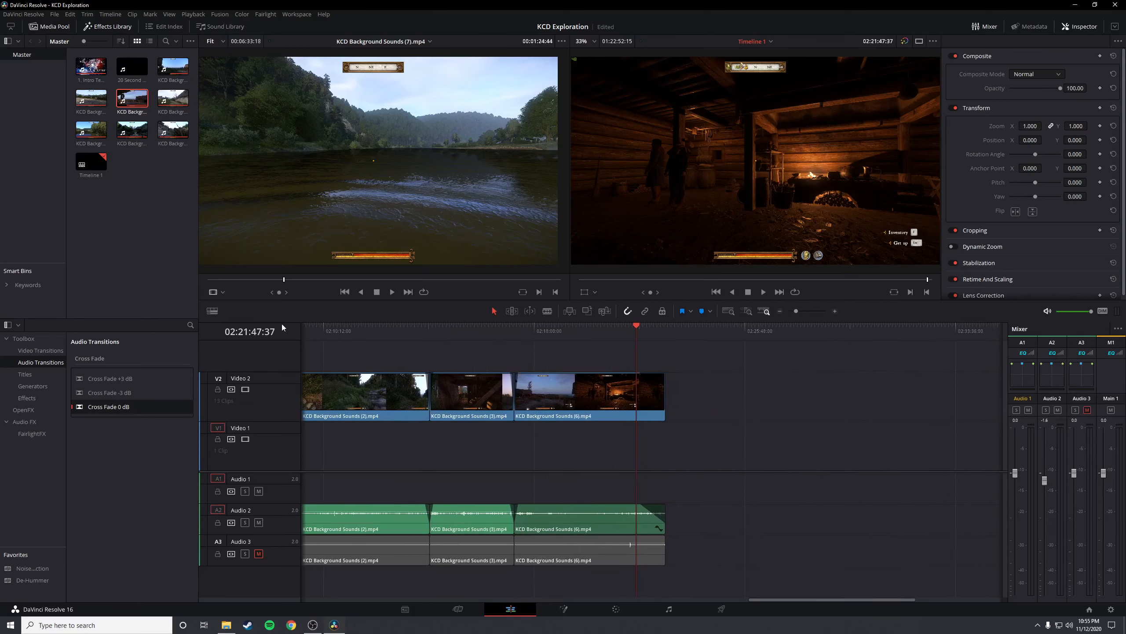
left_click_drag(132, 68, 671, 462)
left_click(661, 328)
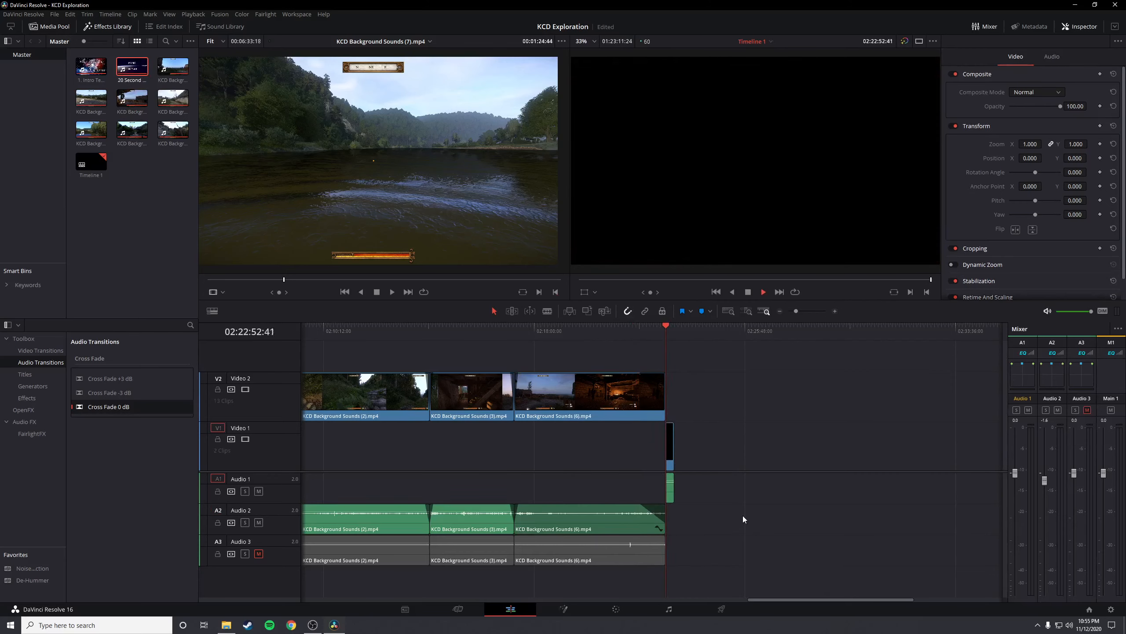
scroll(743, 517, "up", 3)
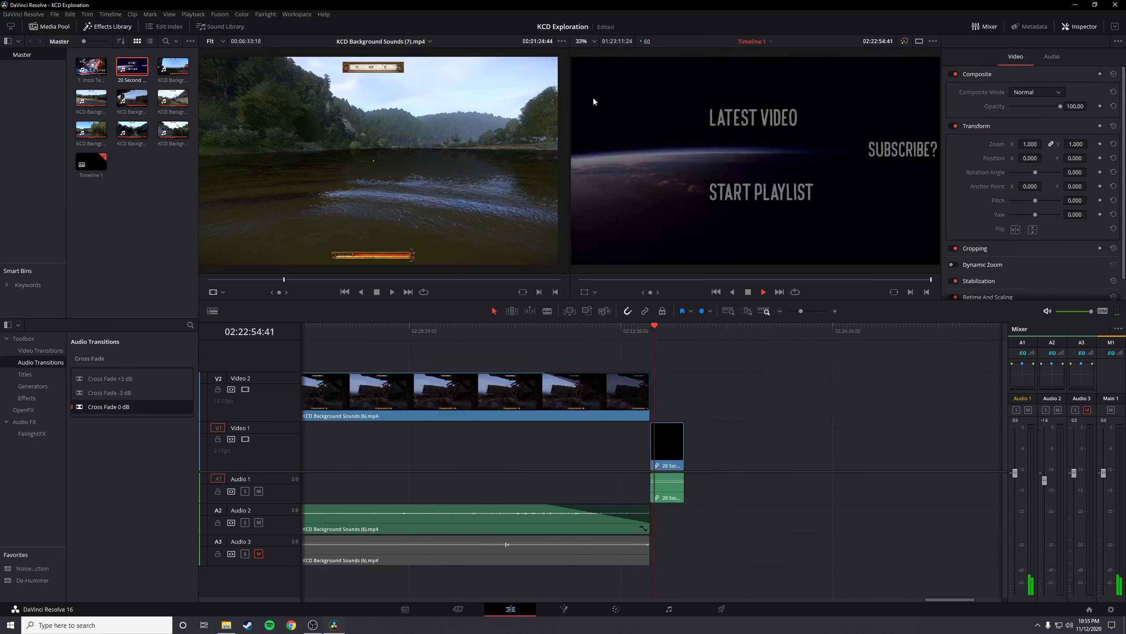
key("space")
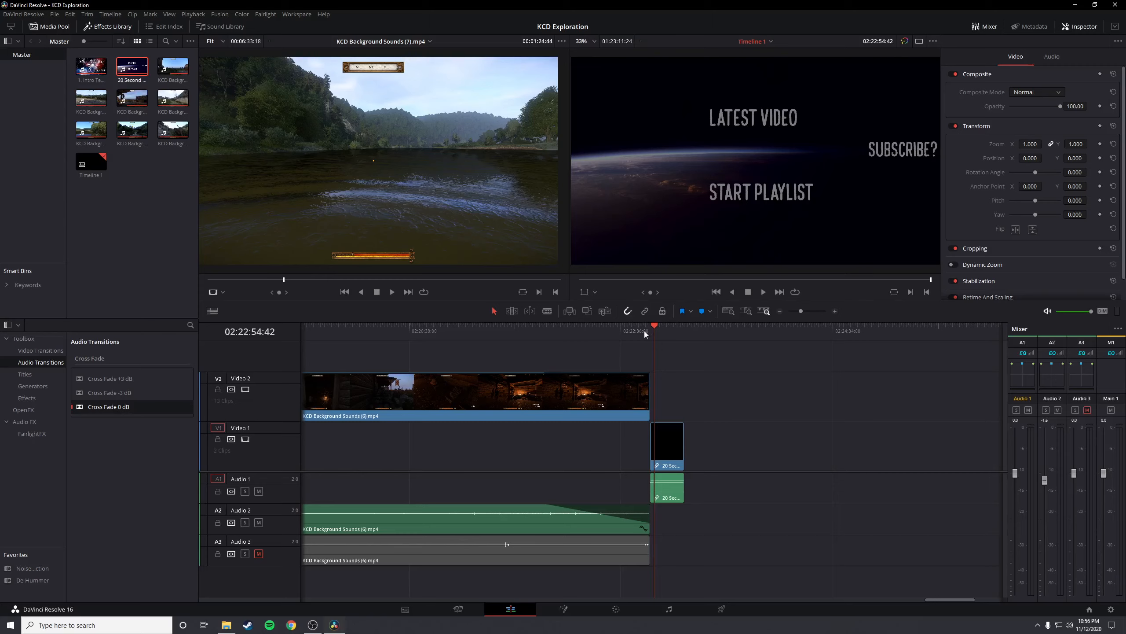
Replay the end screen from its start at 02:22:52:15 and watch it through to 02:23:11:24
key("Up")
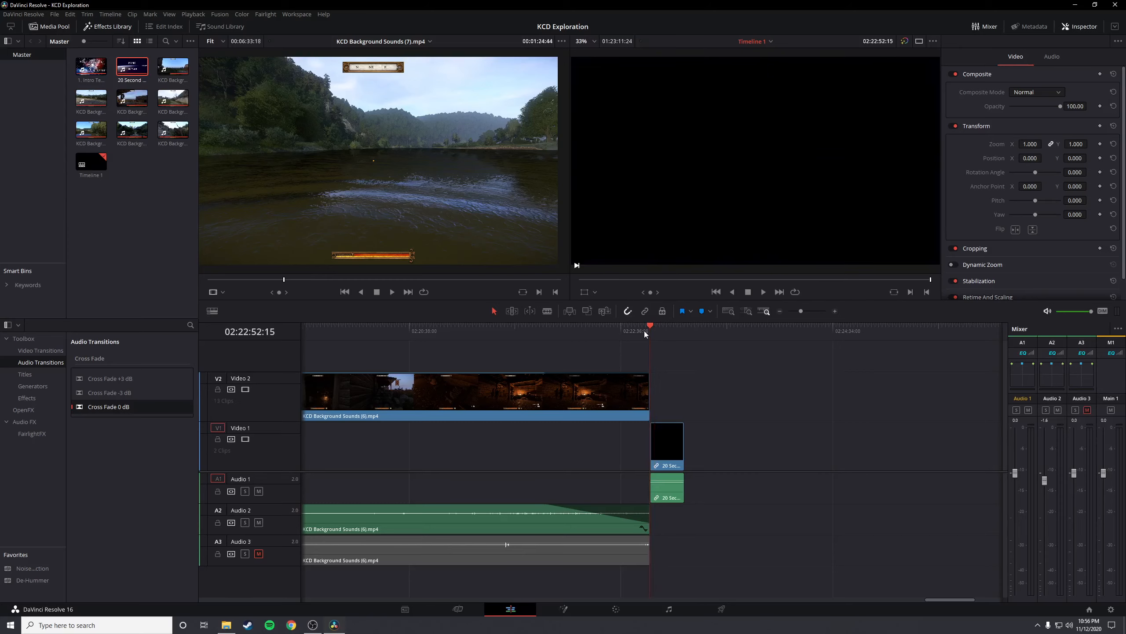
key("space")
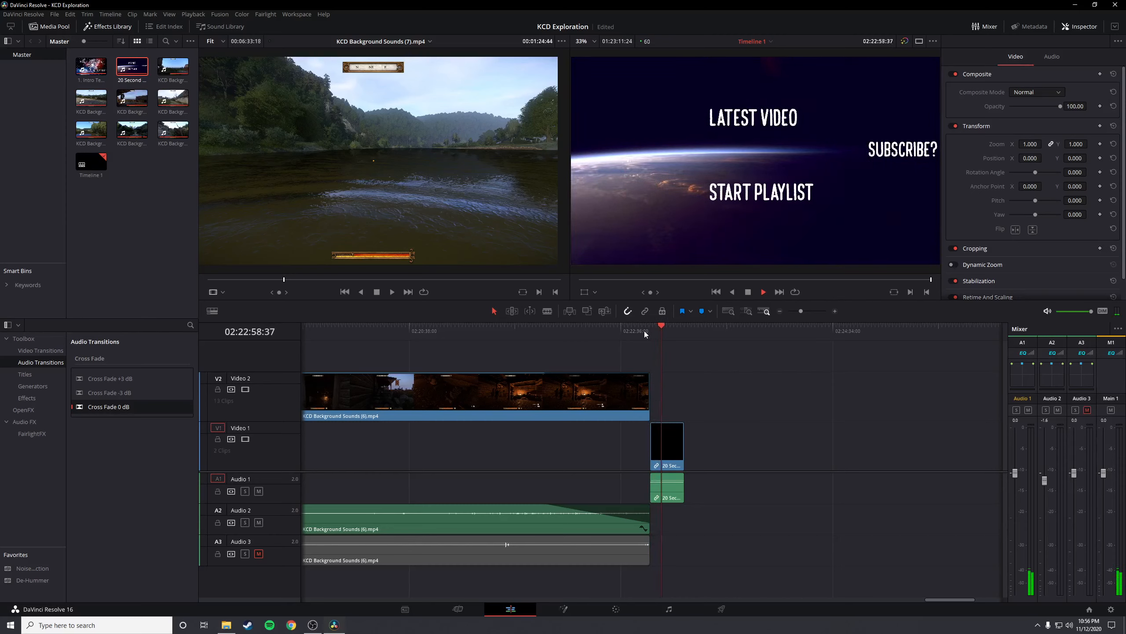
key("space")
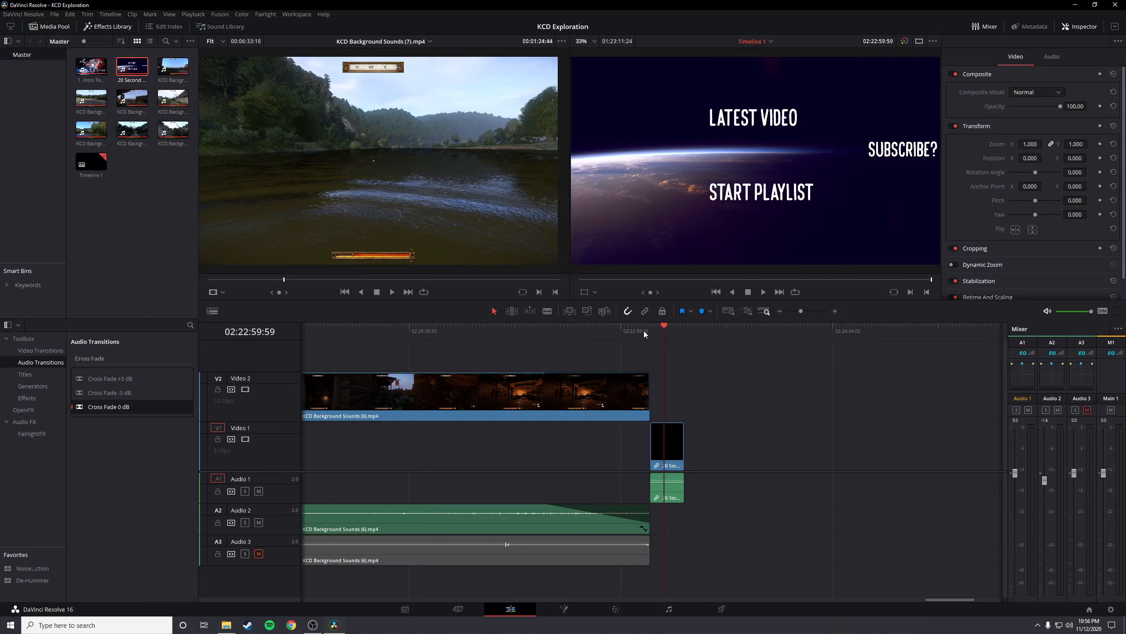
key("Up")
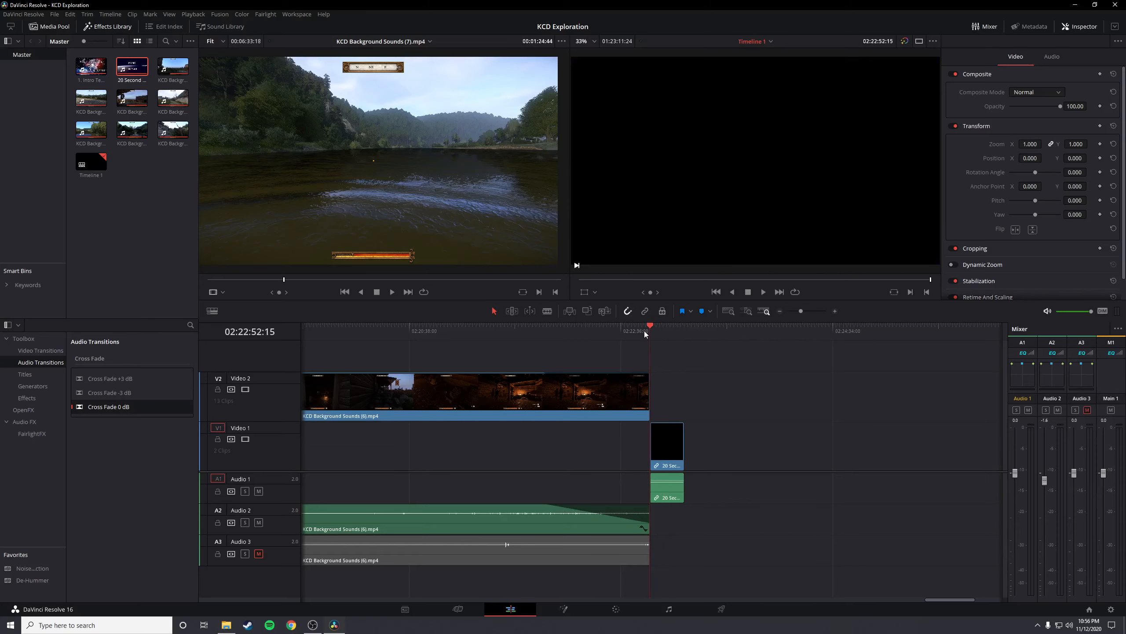
key("space")
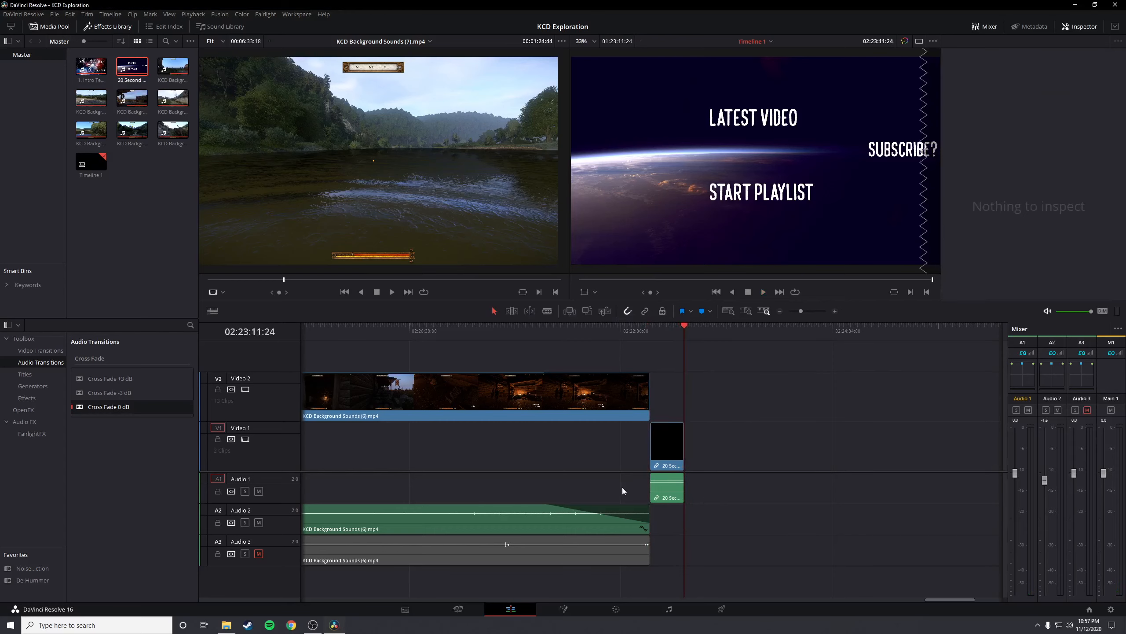
Play parts of KCD Background Sounds (1).mp4 from 01:24:47:10 and about 01:25:50 to check the Audio 2 levels in the mixer
scroll(623, 488, "down", 5)
left_click(378, 331)
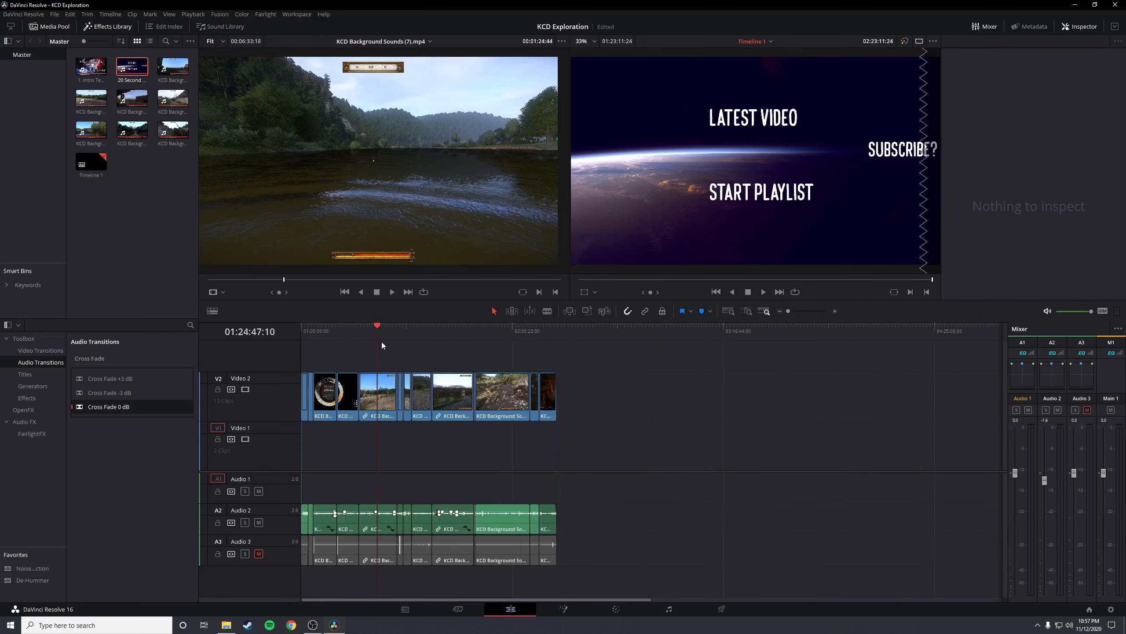
scroll(655, 424, "up", 5)
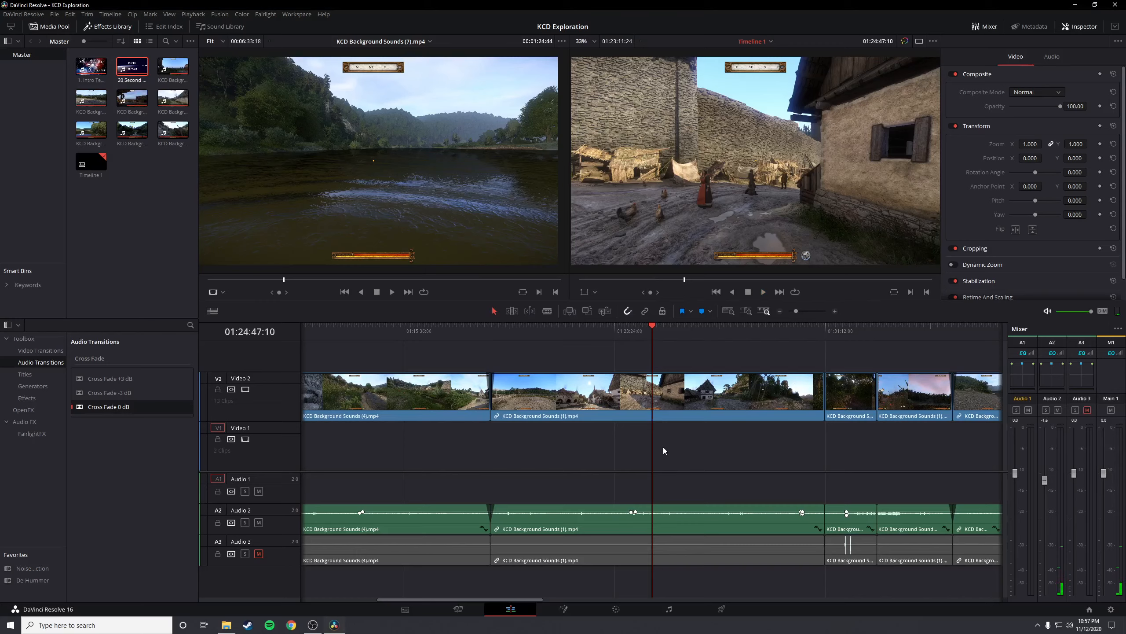
key("space")
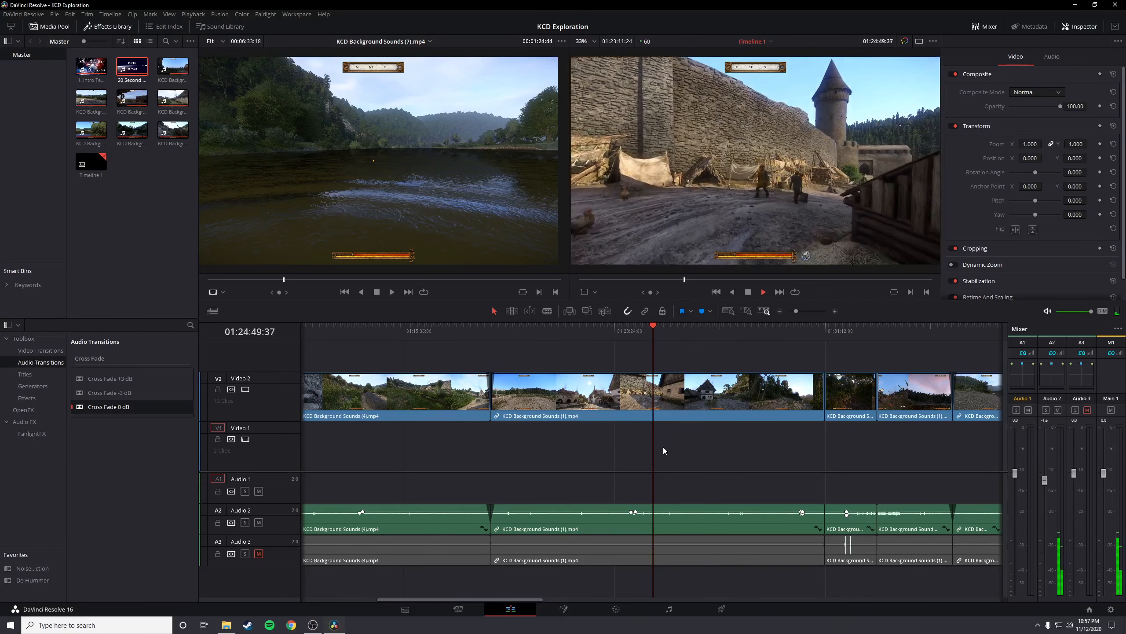
key("space")
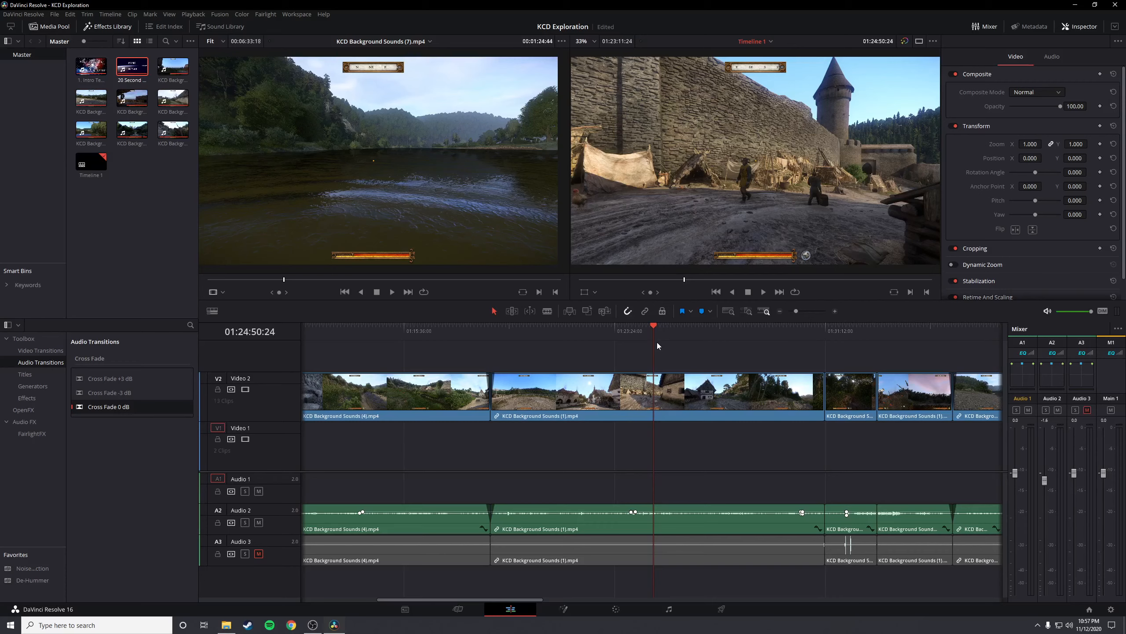
left_click(680, 331)
key("space")
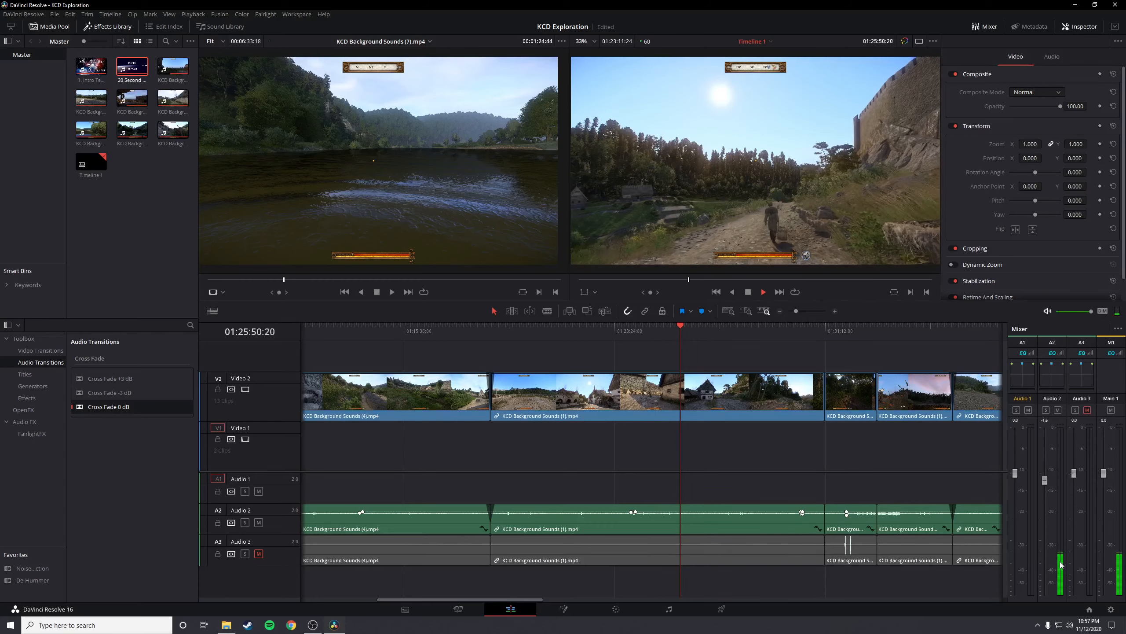
Raise the Audio 2 fader to about 0.0 dB and play the second half of the timeline from about 01:34
left_click_drag(1046, 482, 1047, 474)
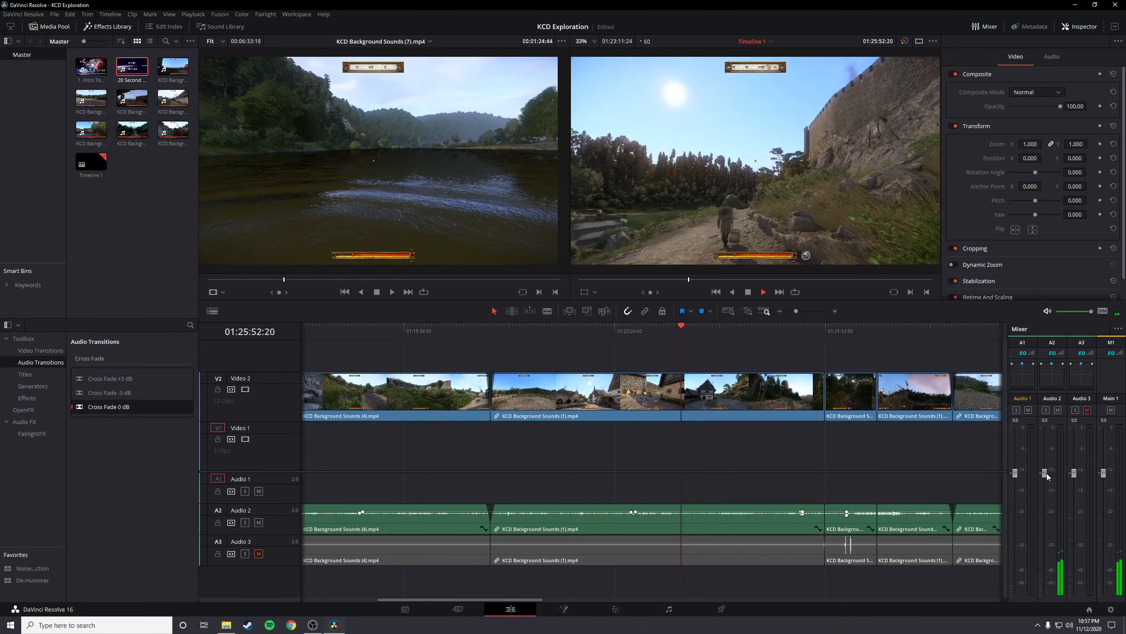
left_click(860, 340)
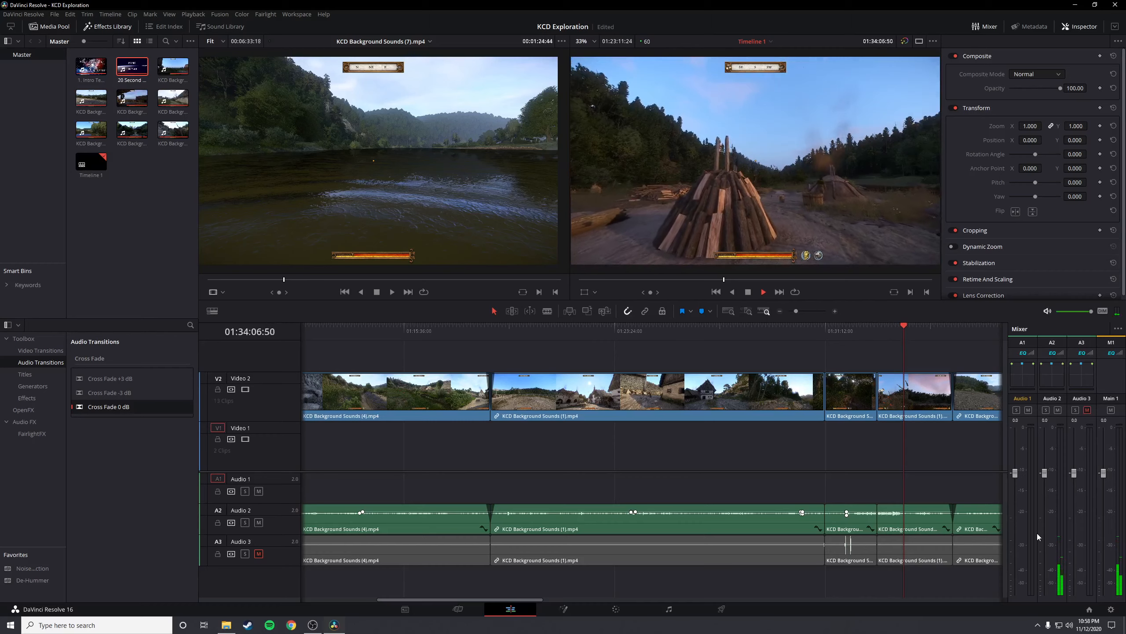
scroll(980, 532, "down", 5)
scroll(738, 534, "up", 5)
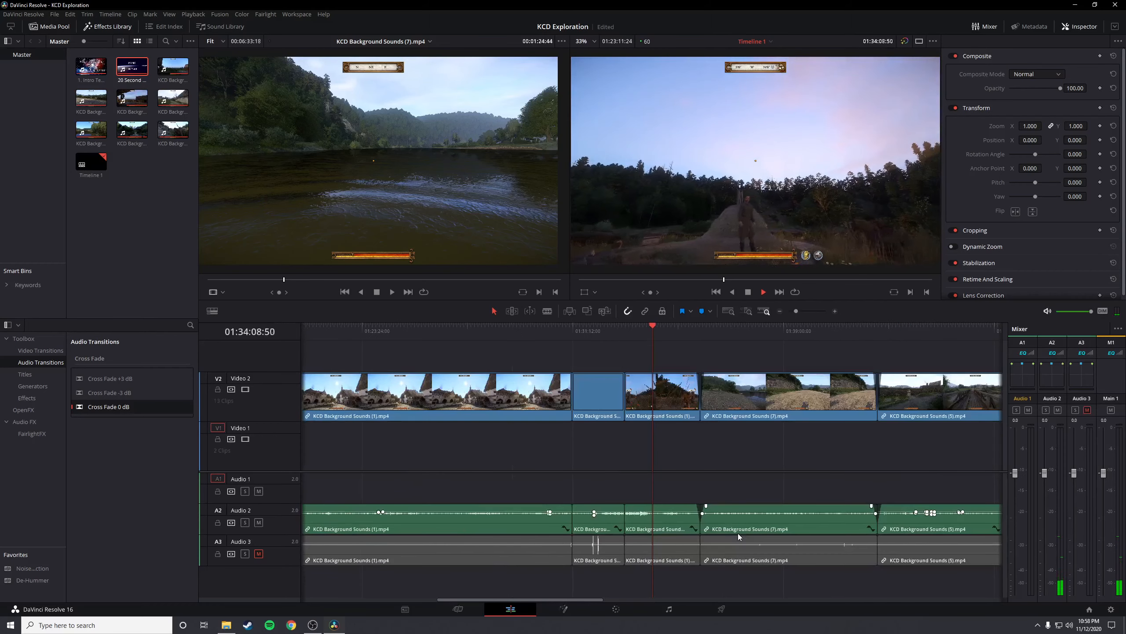
Sample the audio around 01:34:44, in KCD Background Sounds (7).mp4 near 01:37:24, and in KCD Background Sounds (2).mp4 near 01:58:30
left_click(669, 334)
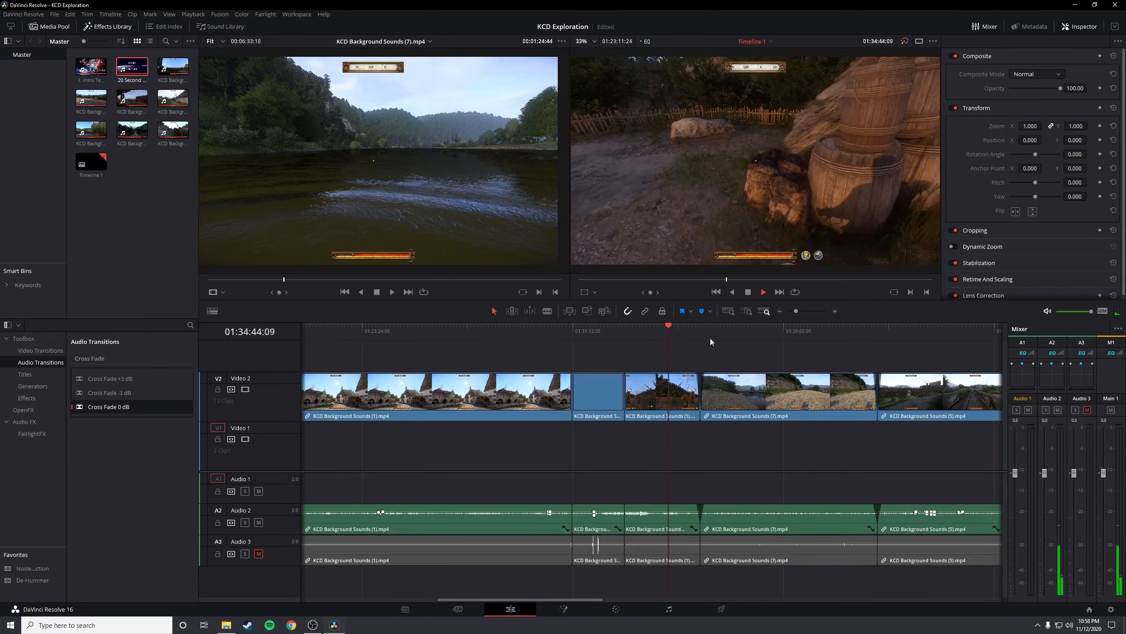
left_click(740, 332)
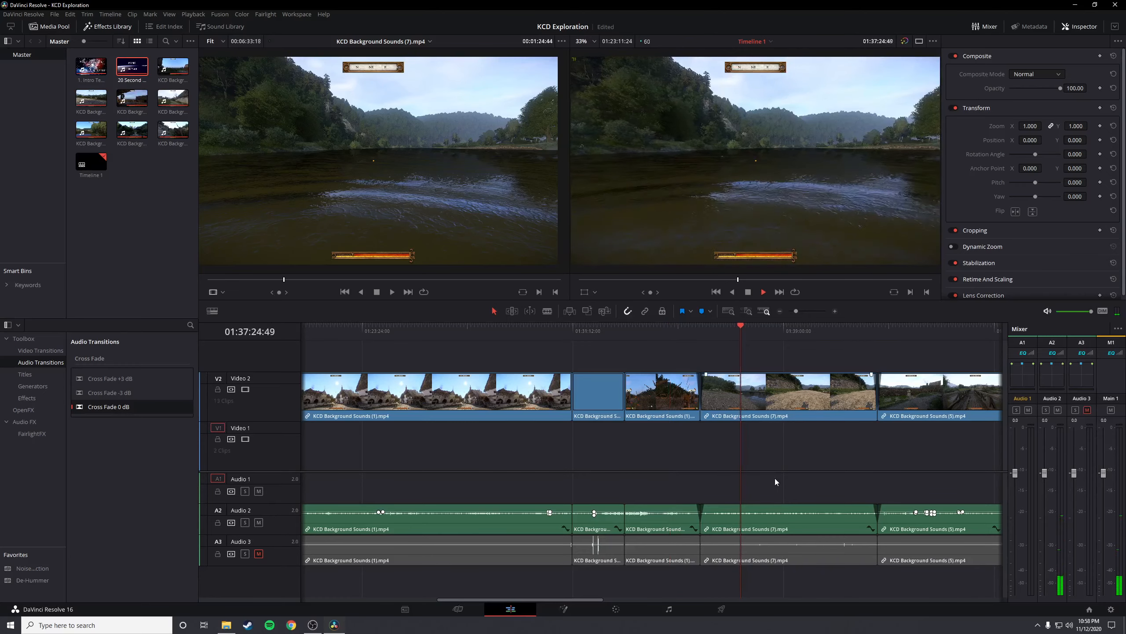
scroll(775, 478, "down", 5)
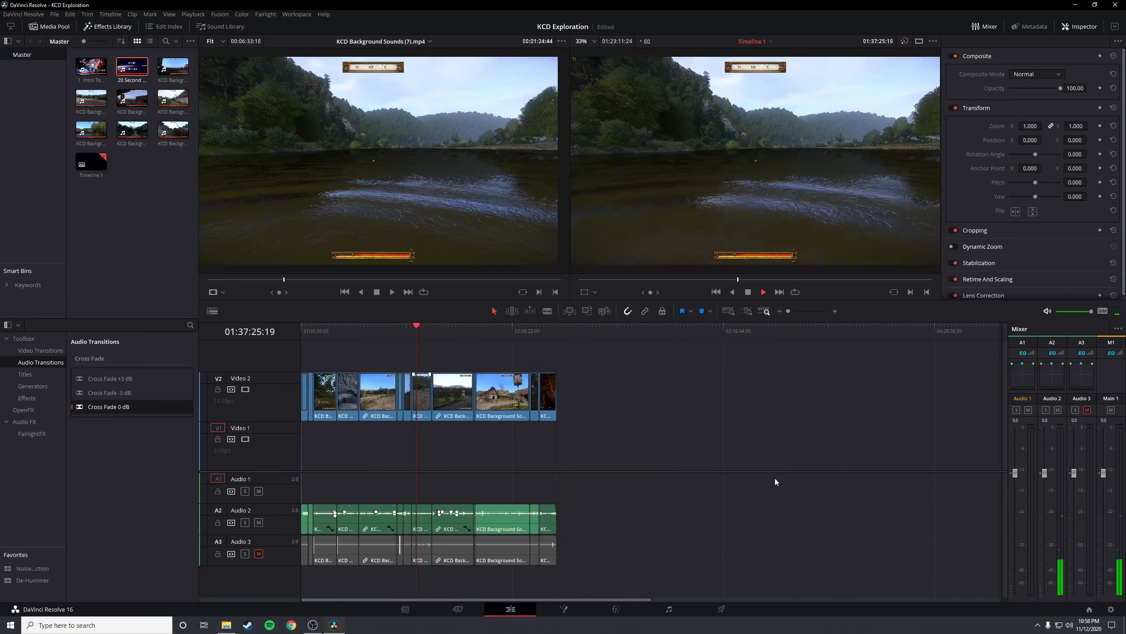
left_click(476, 331)
scroll(542, 433, "up", 5)
left_click(707, 332)
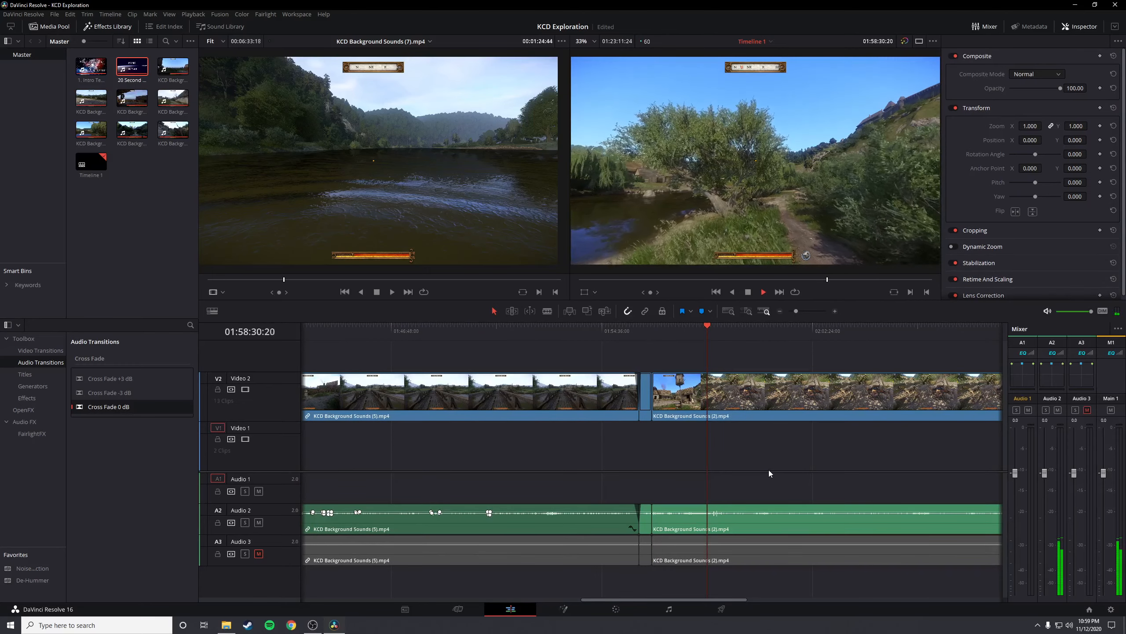
Examine the Audio 2 waveform and levels of KCD Background Sounds (2).mp4 between 01:58:09 and 01:58:46
scroll(764, 477, "down", 5)
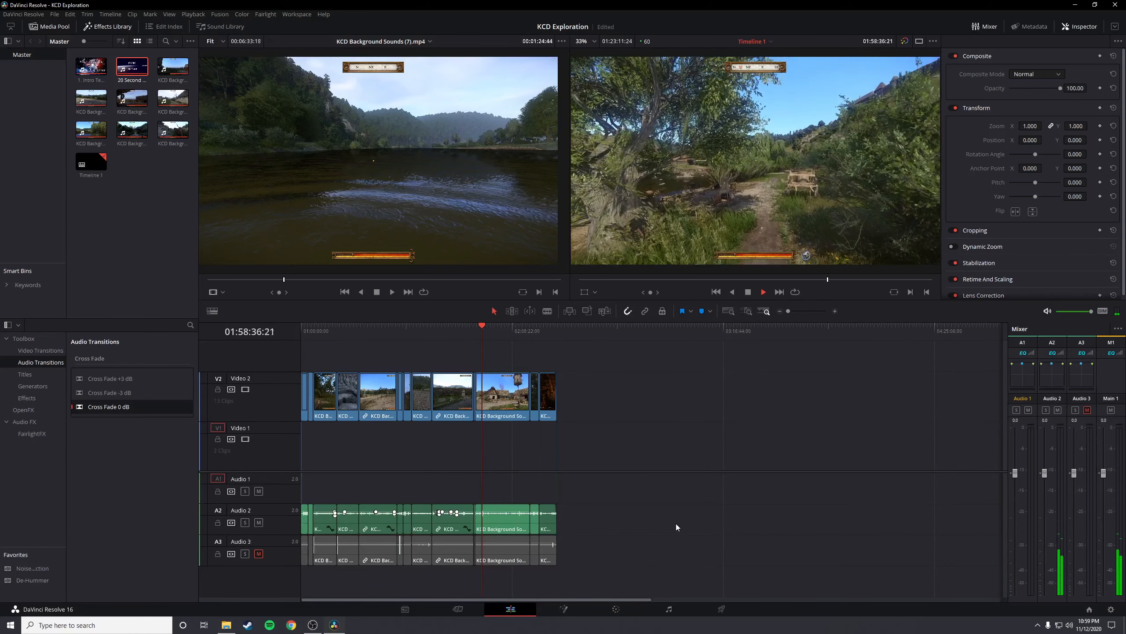
scroll(676, 523, "up", 5)
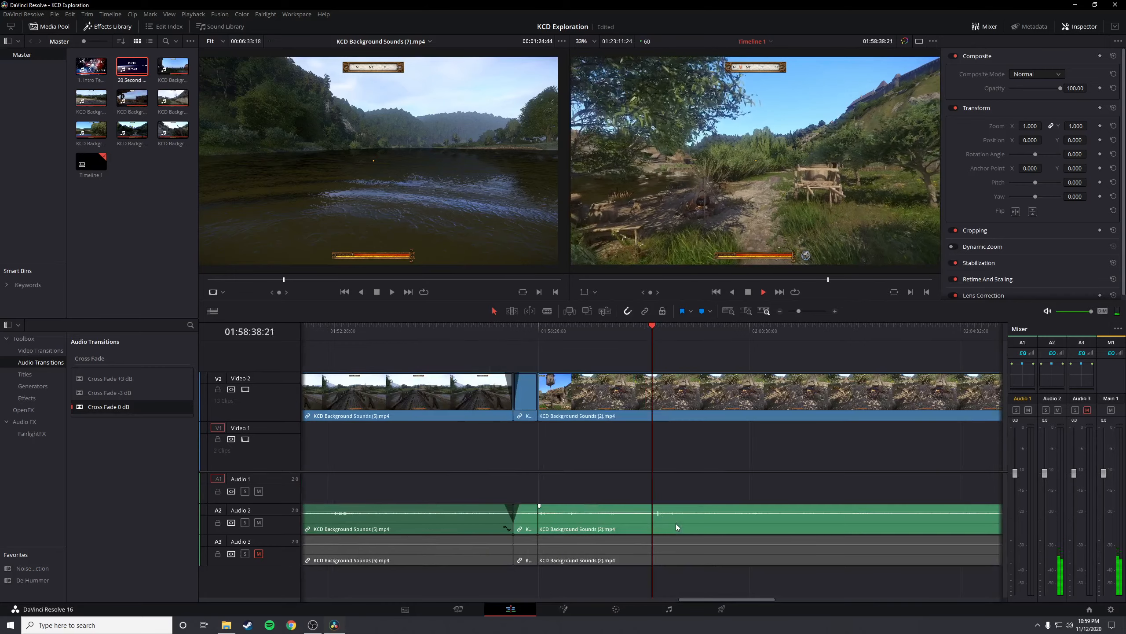
scroll(676, 523, "up", 2)
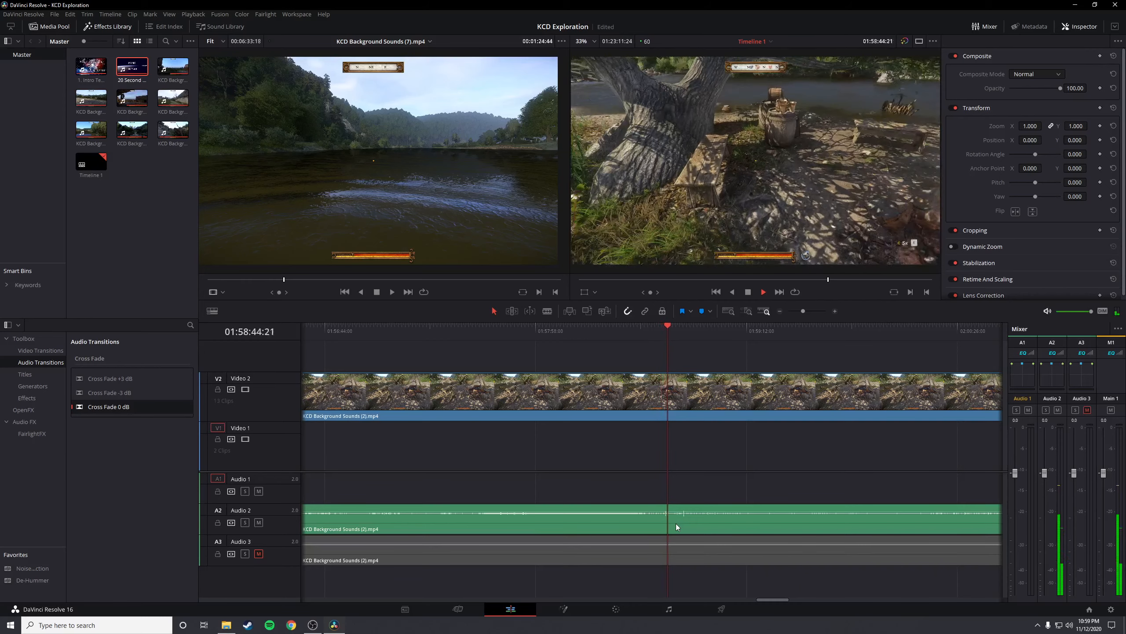
scroll(676, 523, "down", 2)
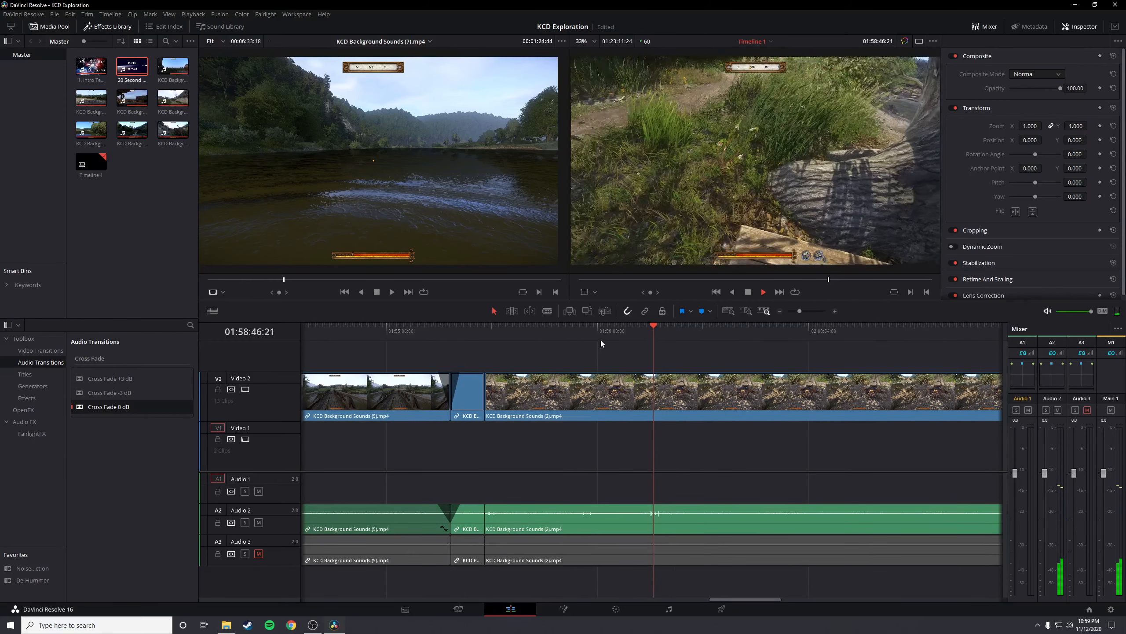
scroll(633, 462, "down", 3)
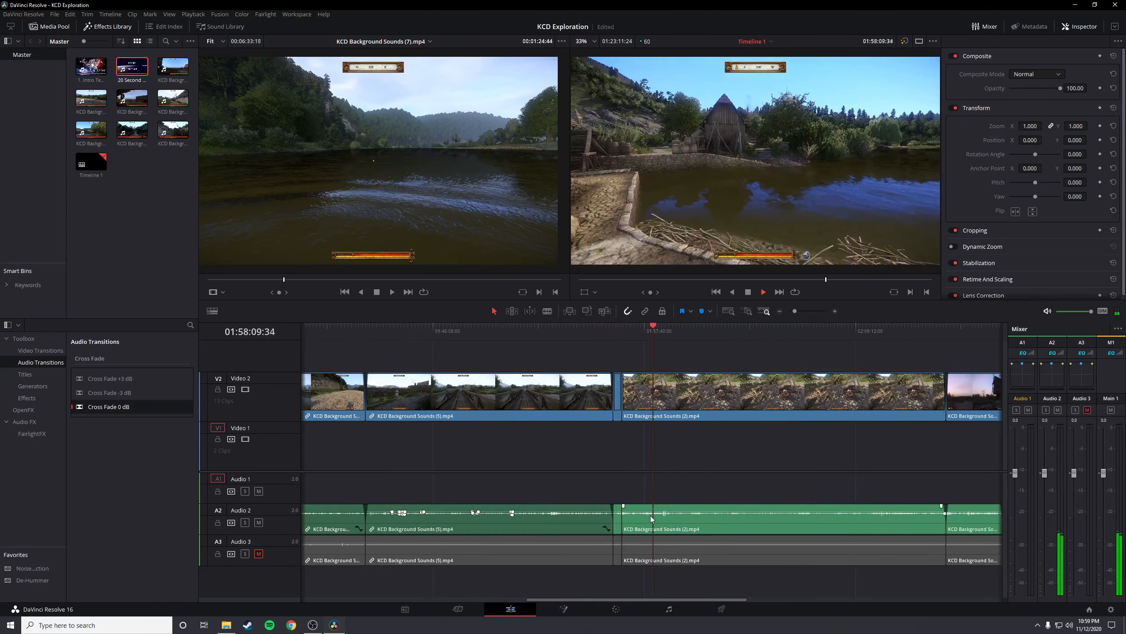
scroll(650, 516, "up", 3)
scroll(621, 520, "up", 2)
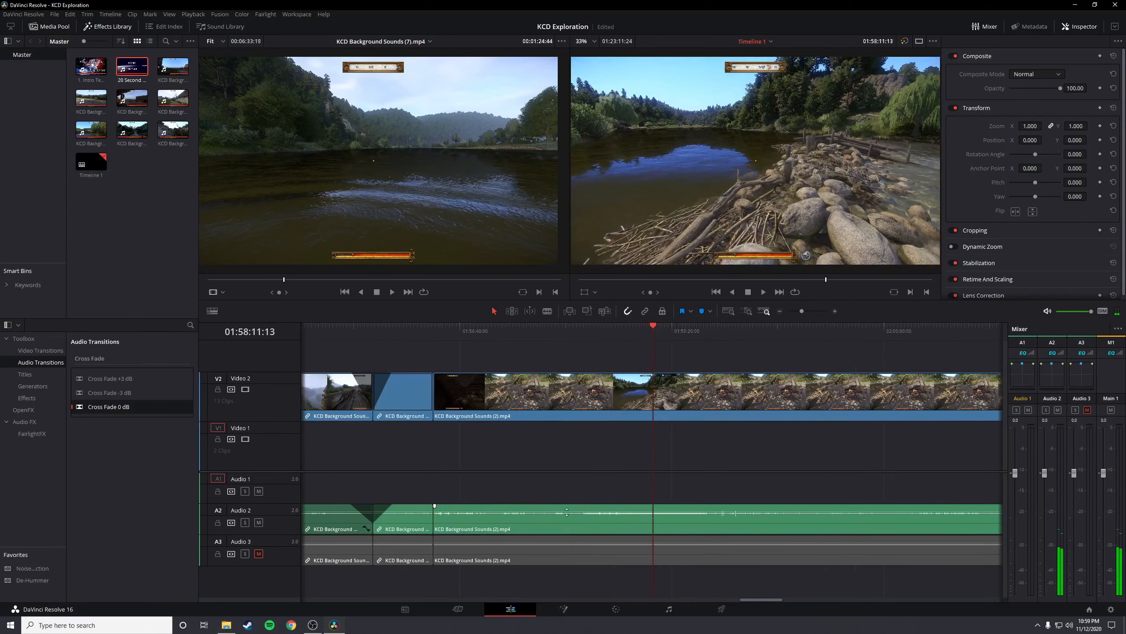
Add paired volume keyframes around the loud section of KCD Background Sounds (2).mp4 on Audio 2 after 01:57:27, slightly lower the volume between them, and play it back
left_click(559, 339)
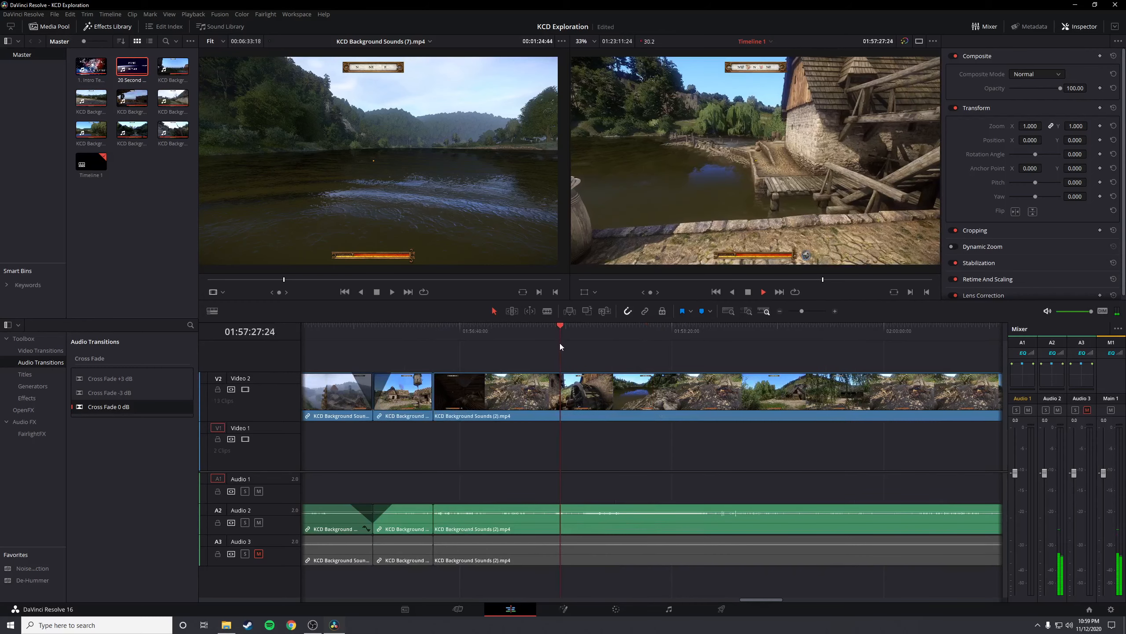
left_click(572, 512, "alt")
left_click(579, 512, "alt")
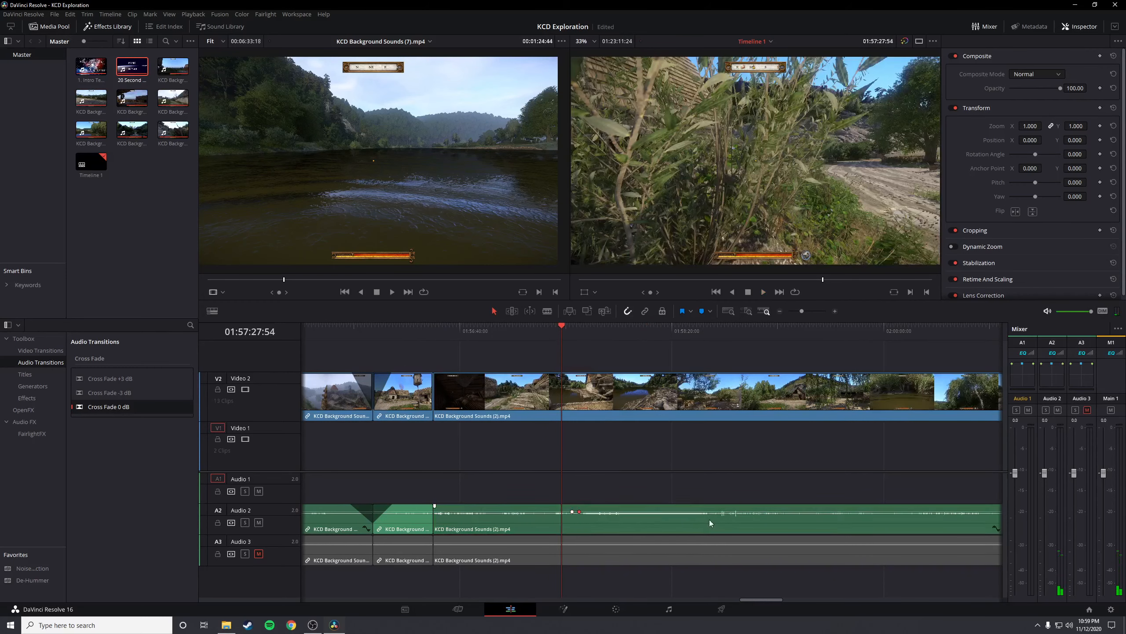
left_click(717, 512, "alt")
left_click(724, 511, "alt")
left_click_drag(687, 512, 687, 513)
left_click(592, 337)
key("space")
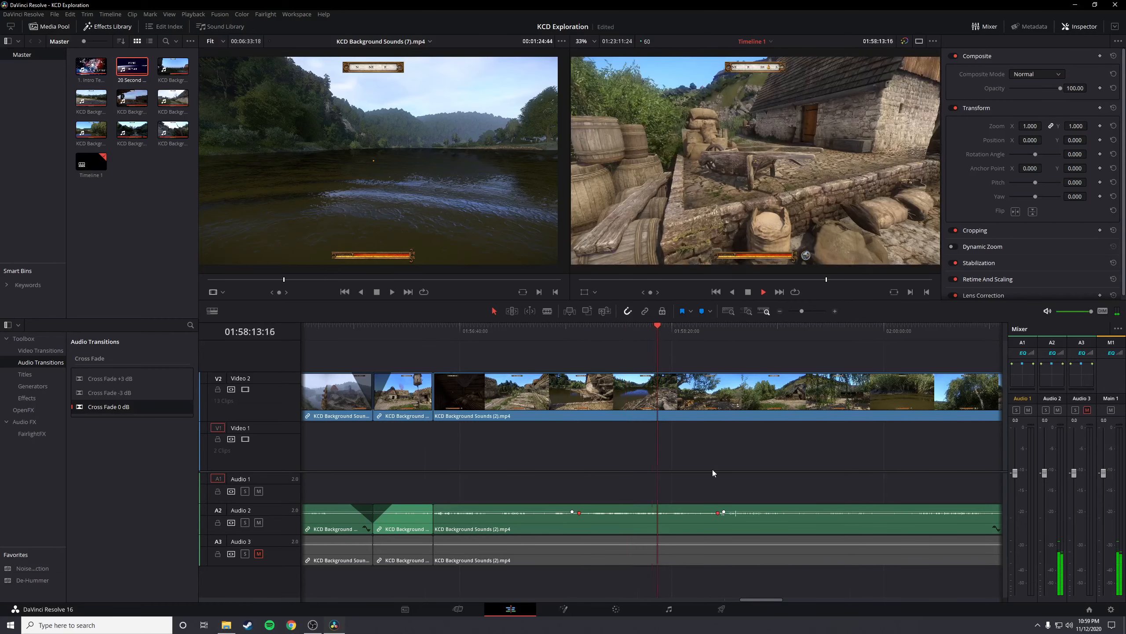
Spot-check the audio levels near 01:08:02, 02:14:08 and in KCD Background Sounds (3).mp4 near 02:15:26
scroll(713, 470, "down", 3)
scroll(713, 470, "down", 5)
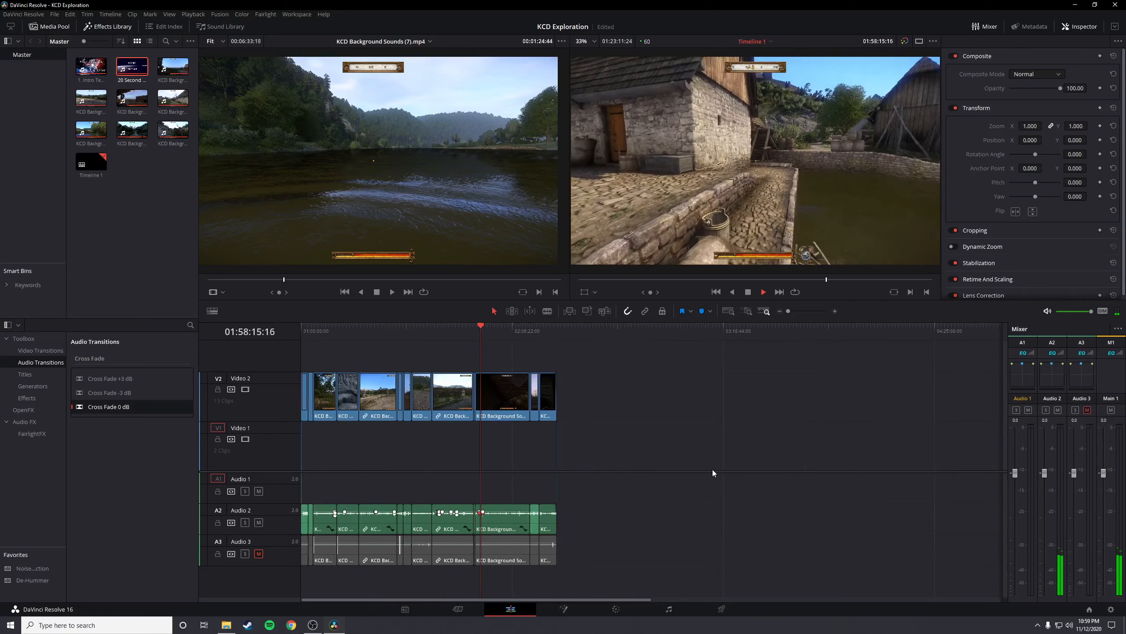
left_click(326, 329)
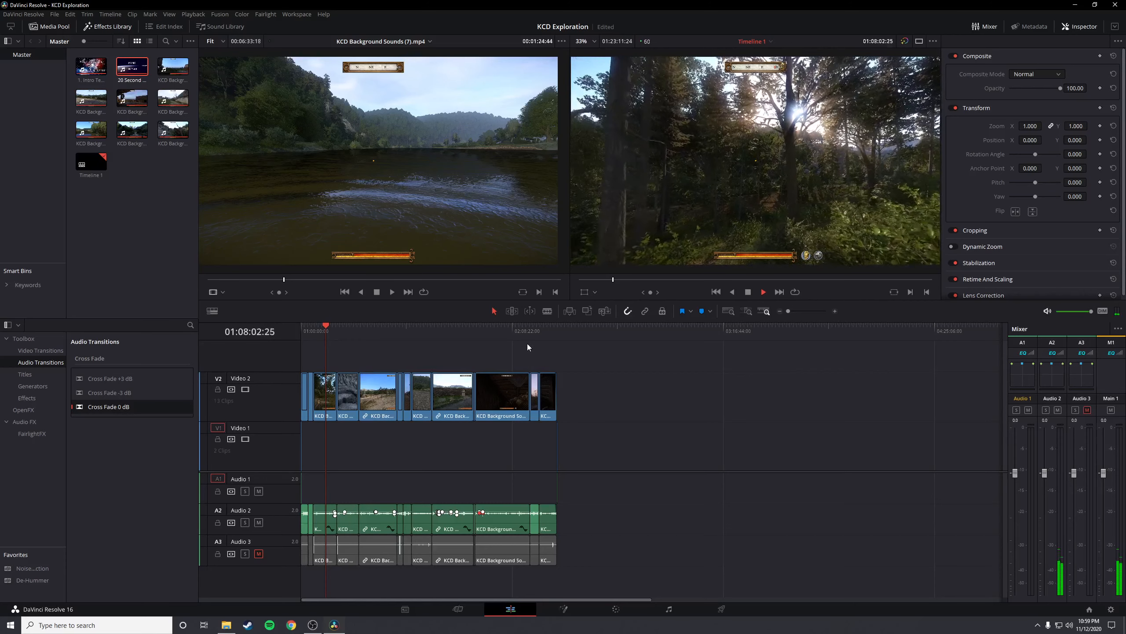
left_click(533, 333)
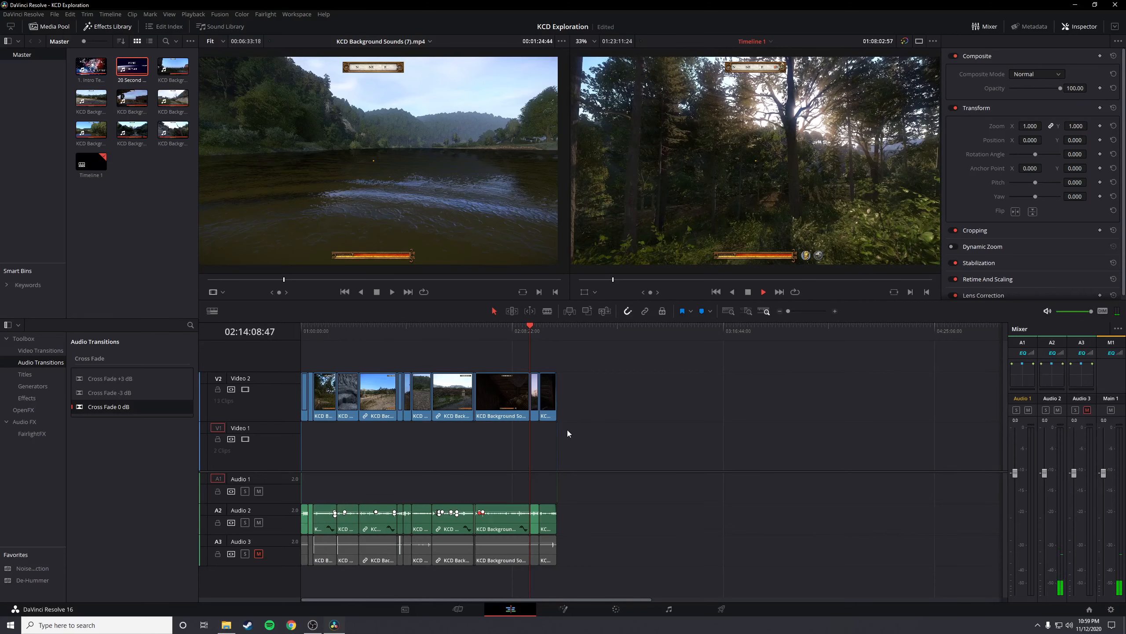
scroll(567, 430, "up", 5)
left_click(684, 333)
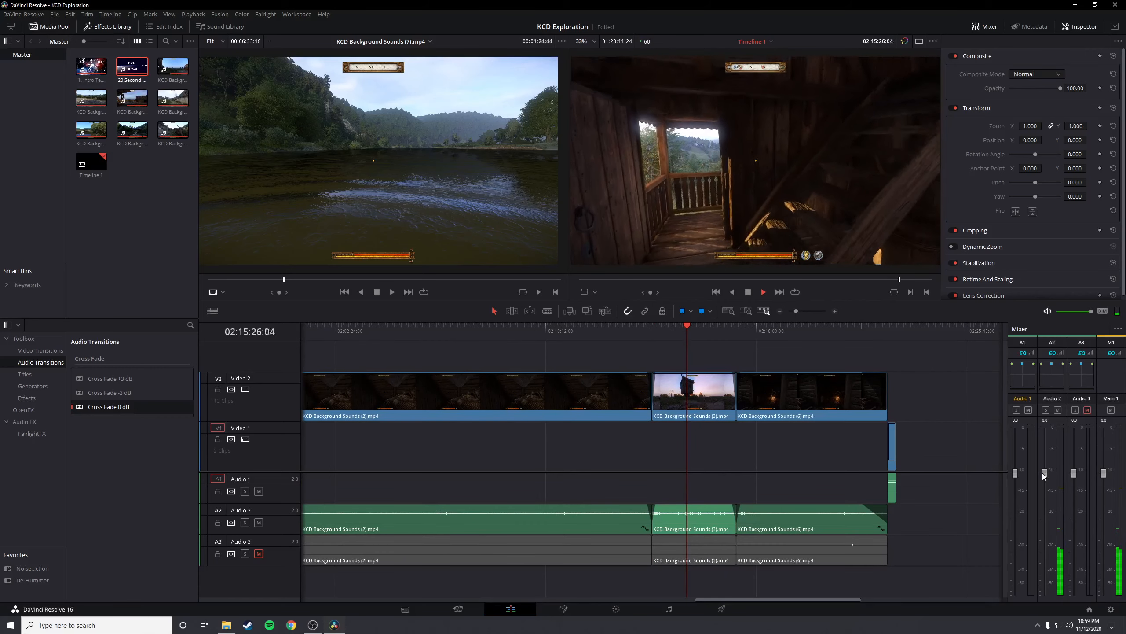
Replay KCD Background Sounds (3).mp4 from about 02:15:18 to find the loud peak on the Audio 2 waveform
scroll(729, 484, "up", 4)
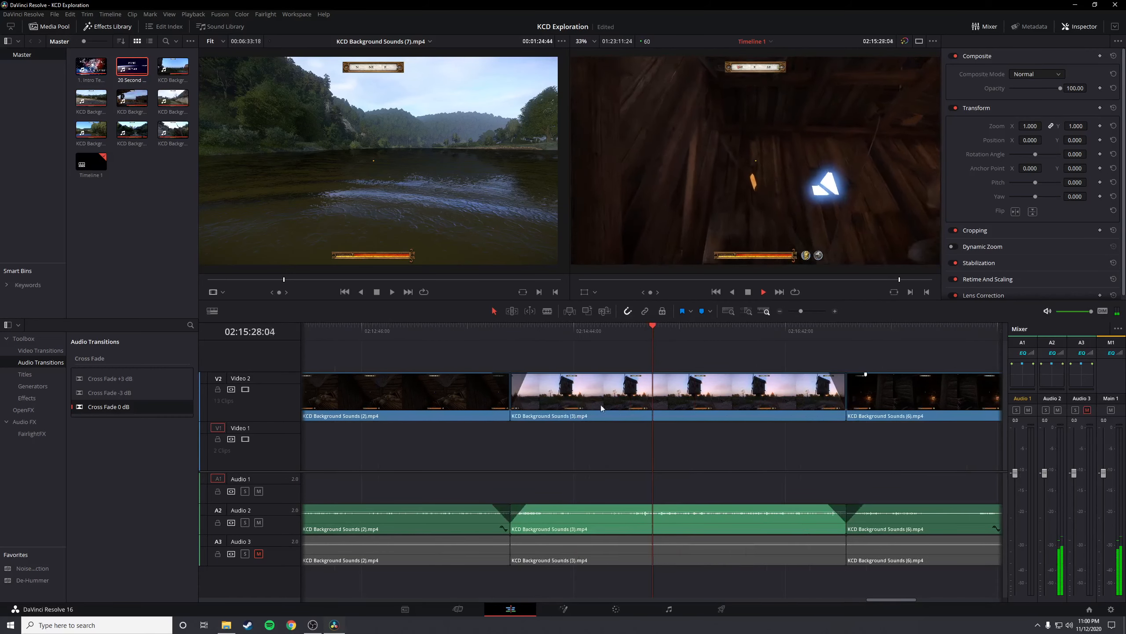
left_click(646, 334)
left_click(636, 335)
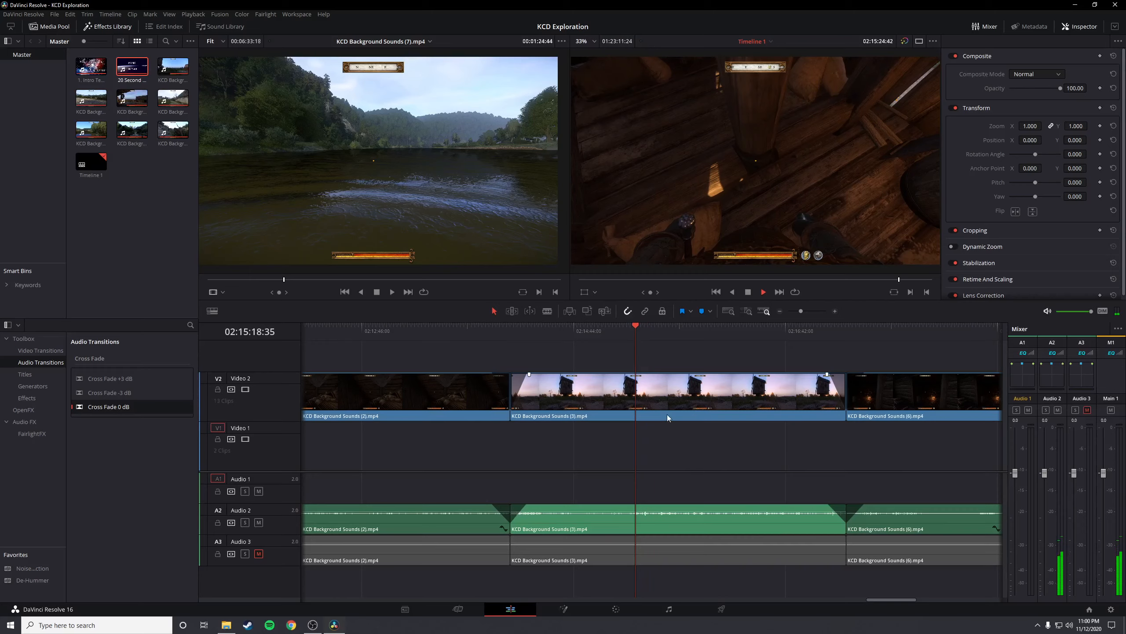
key("space")
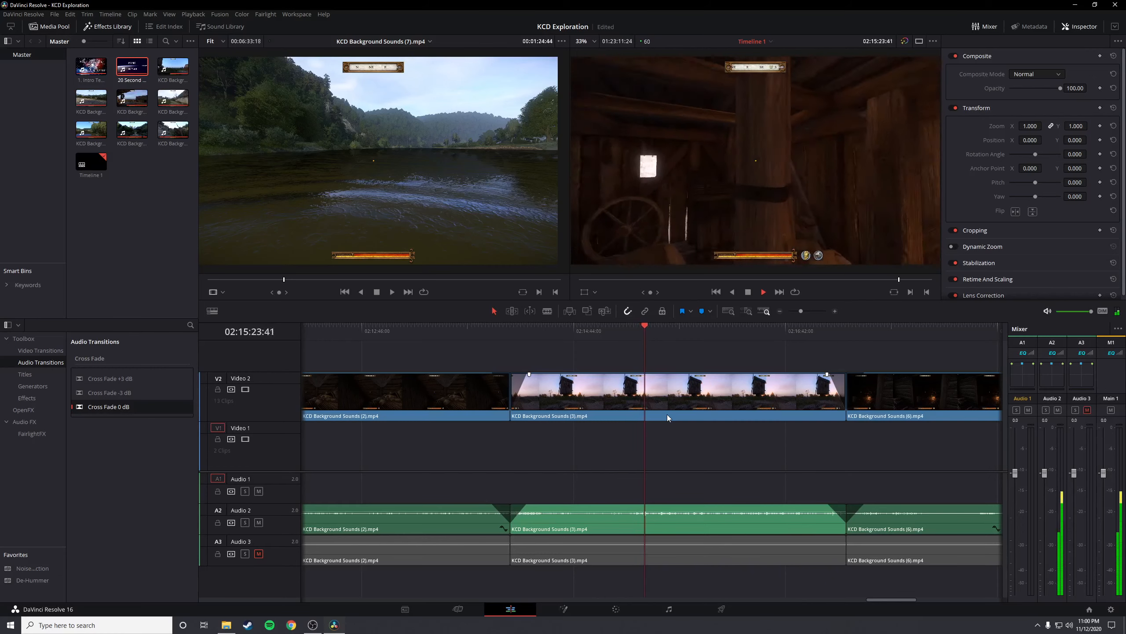
scroll(646, 532, "up", 4)
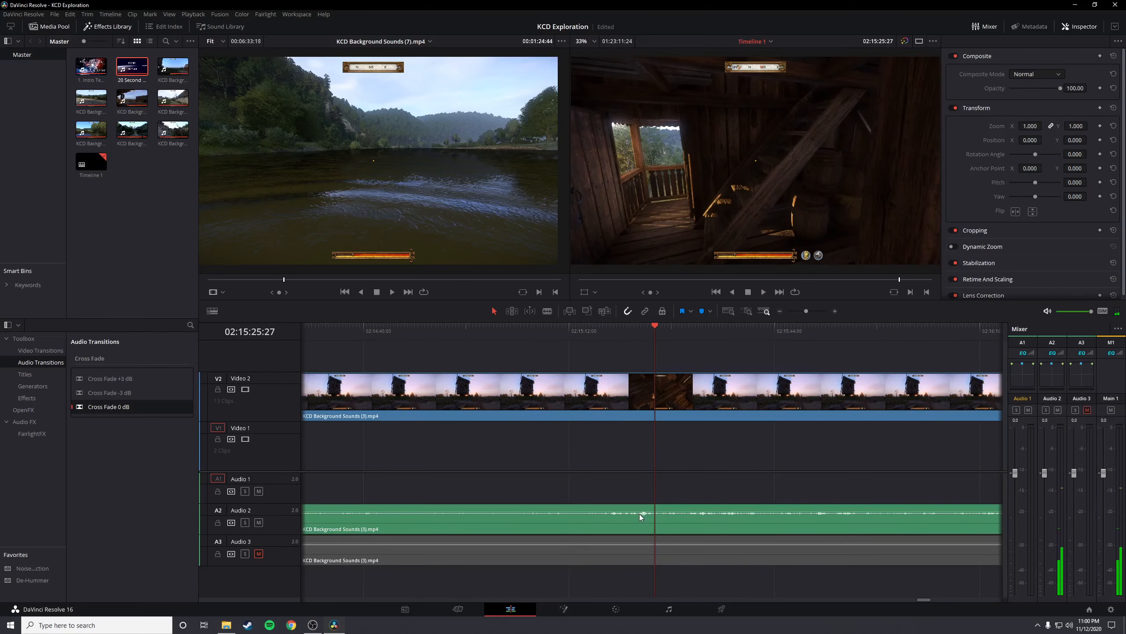
left_click(607, 334)
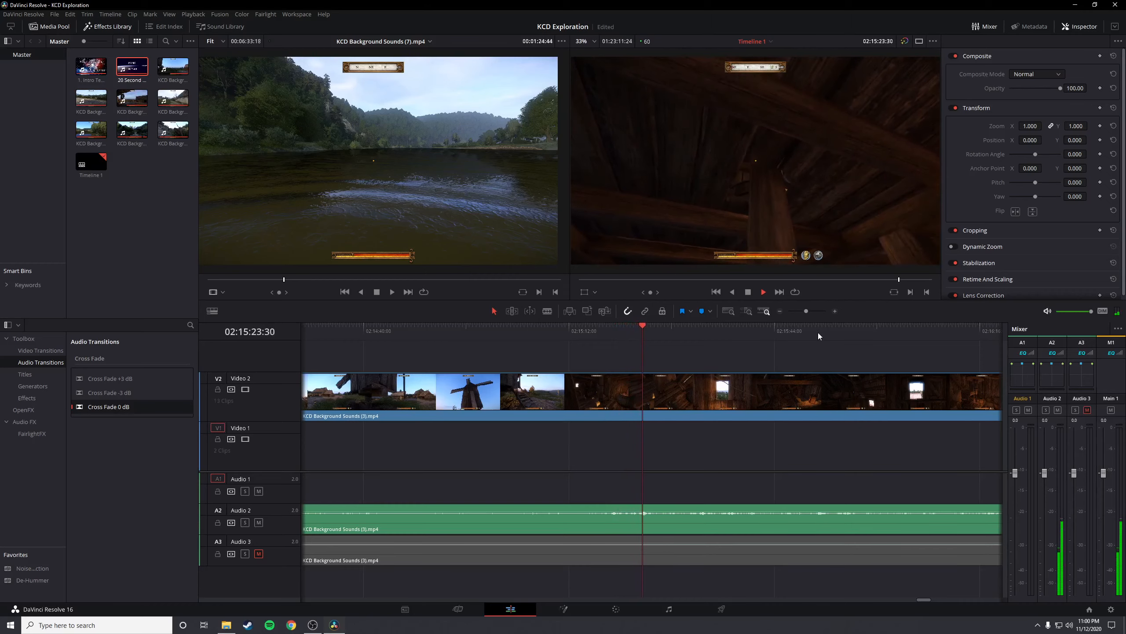
Lower the Audio 2 fader to about -0.9 dB, play on to 02:15:30:13 and stop, with the whole timeline in view
scroll(762, 462, "down", 1)
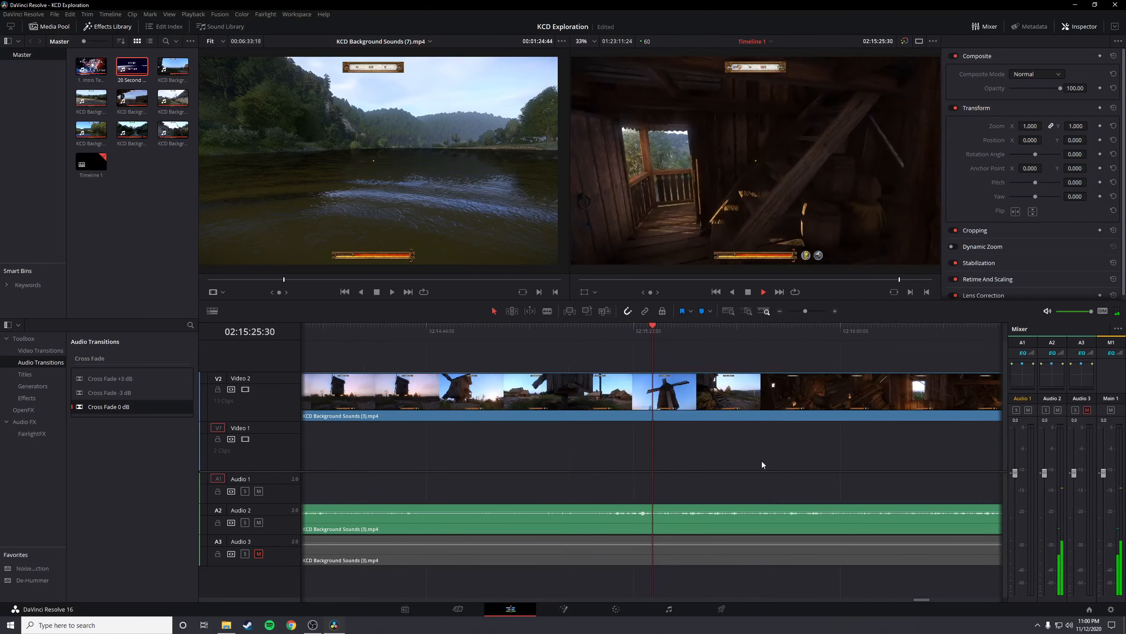
scroll(762, 462, "down", 1)
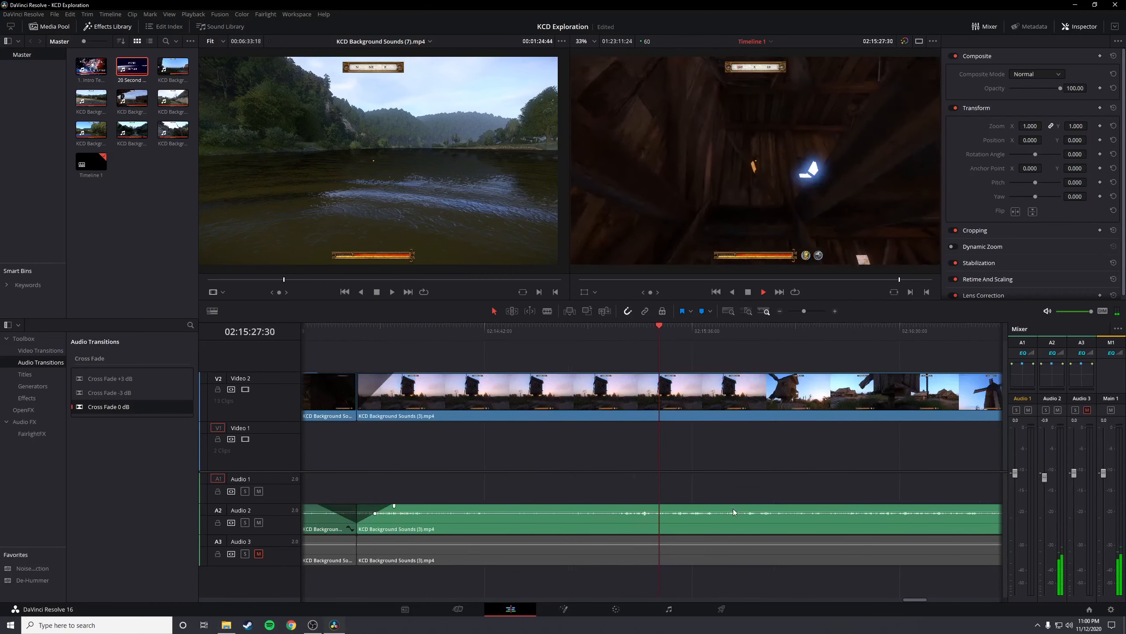
scroll(687, 503, "down", 4)
scroll(681, 496, "up", 1)
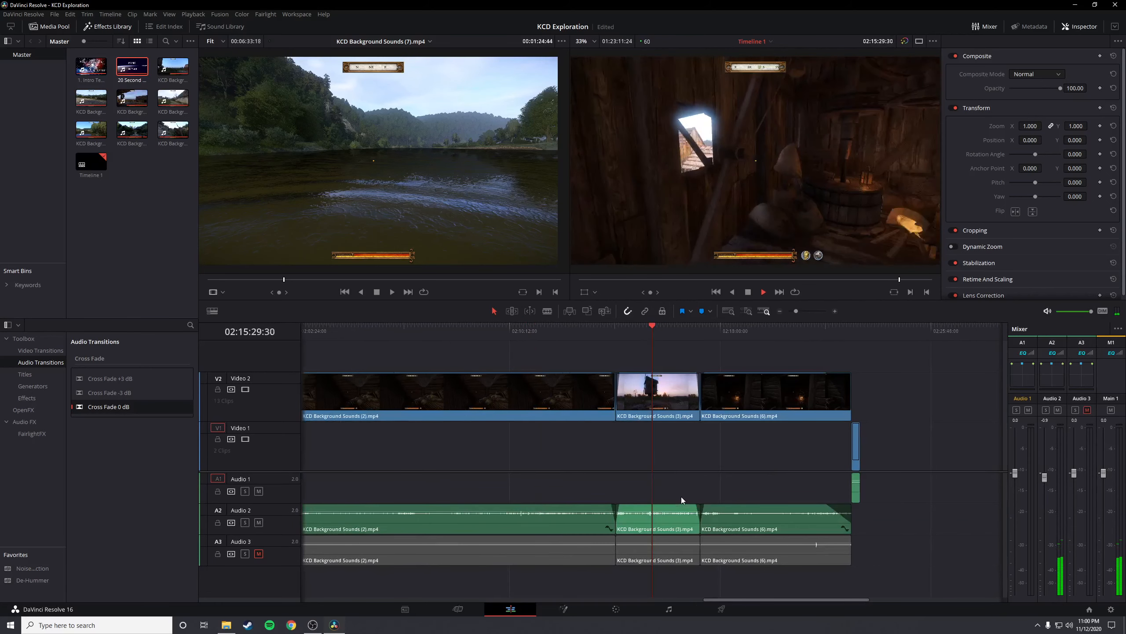
scroll(682, 496, "down", 3)
key("space")
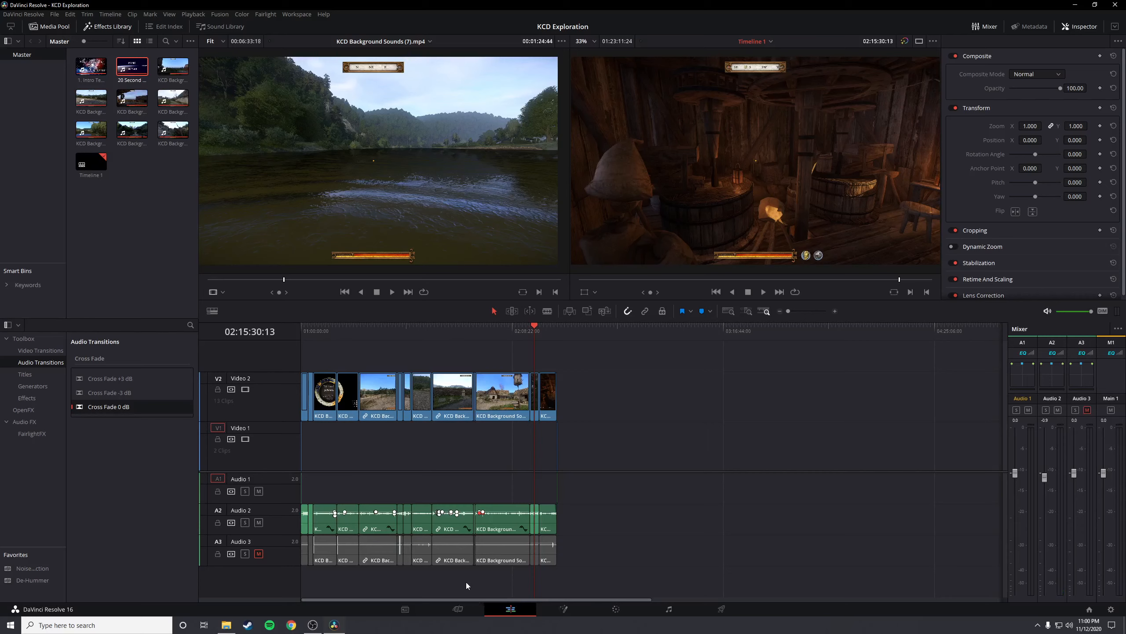
Switch to the Deliver page and apply the custom 1440p60fps MP4 render preset
left_click(724, 609)
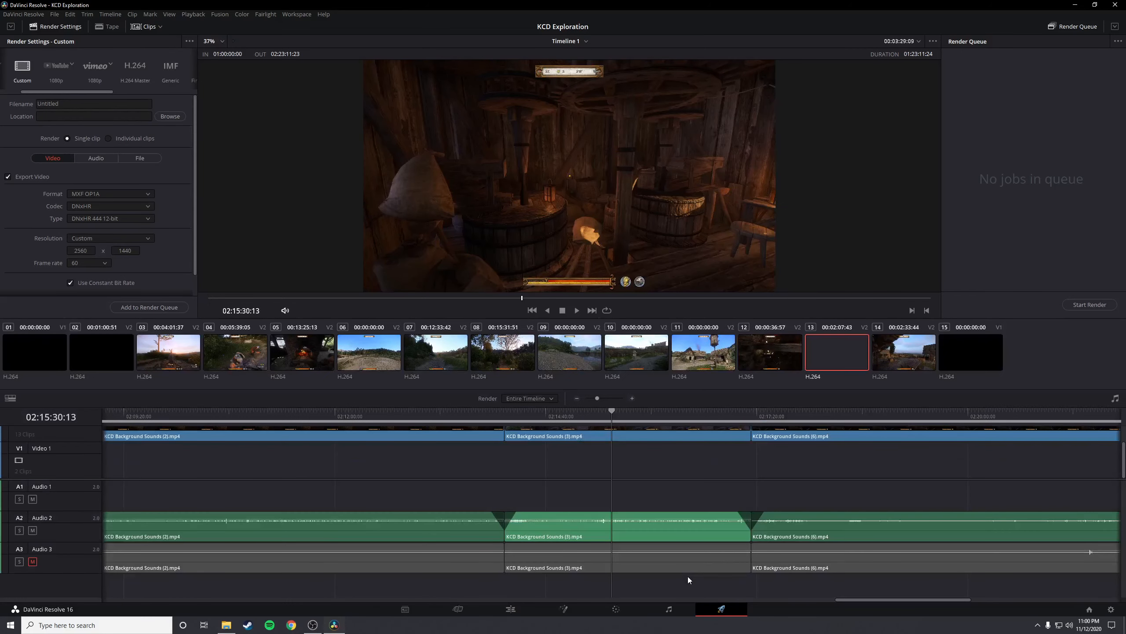
scroll(20, 71, "left", 2)
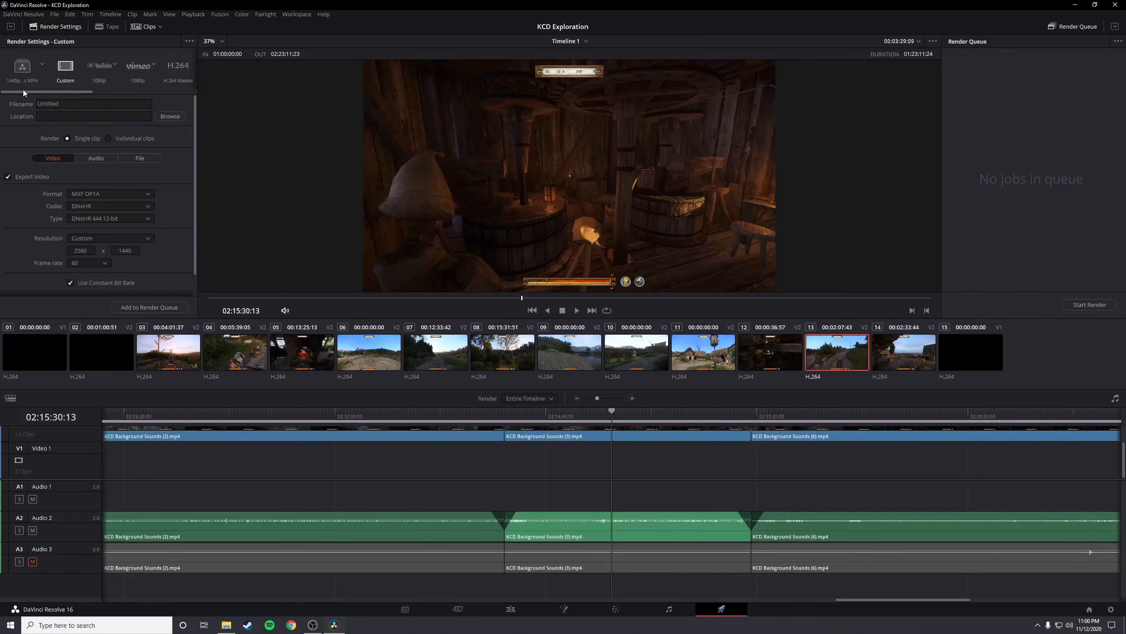
left_click(17, 73)
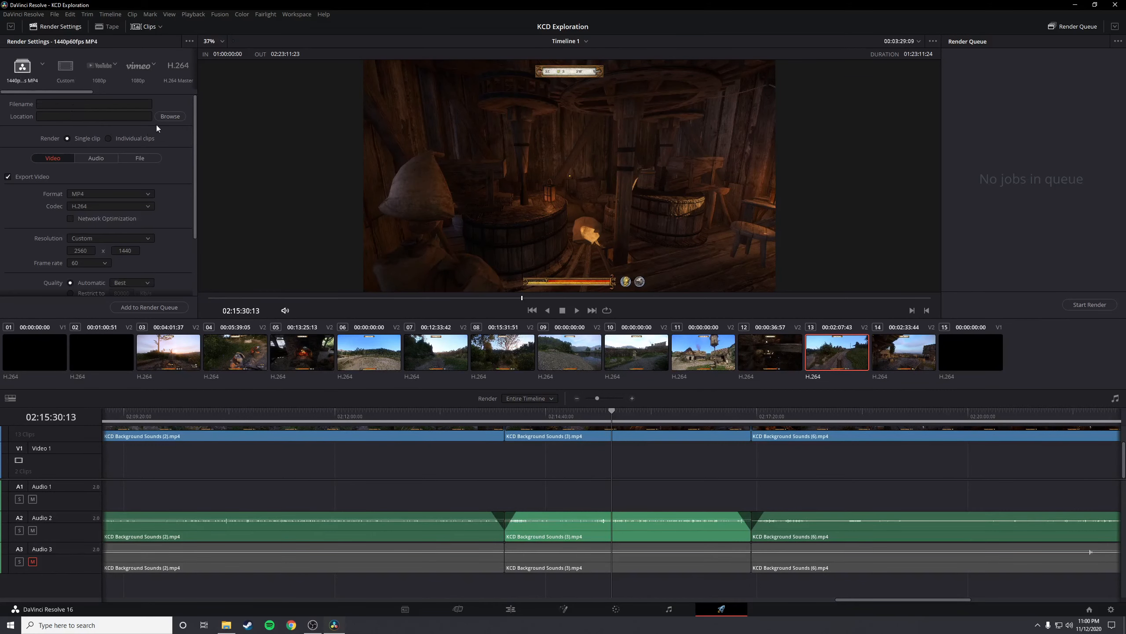
Check the render location and the preset's MP4, H.264, 2560 x 1440, 60 fps and quality settings, then leave the Deliver page
left_click(170, 116)
scroll(123, 151, "down", 2)
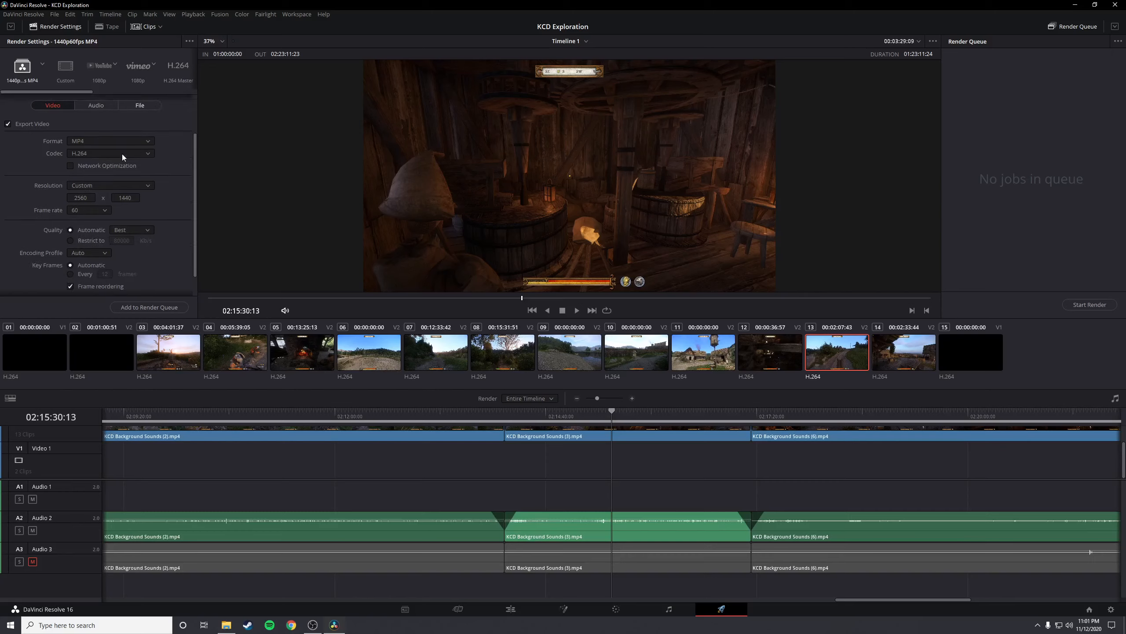
scroll(122, 157, "down", 1)
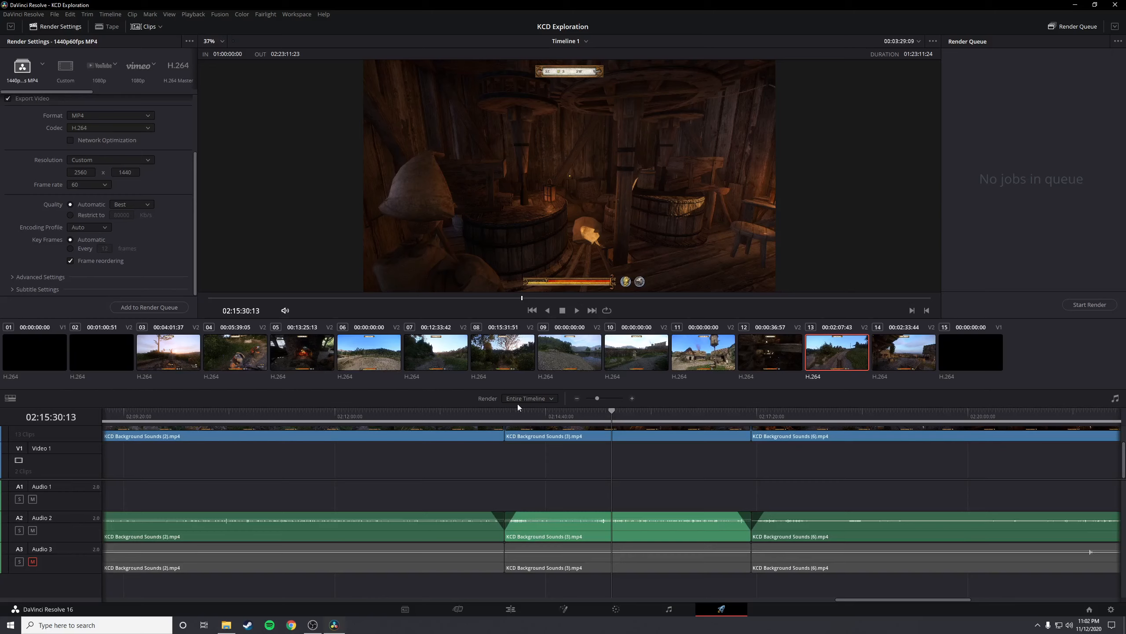
left_click(405, 611)
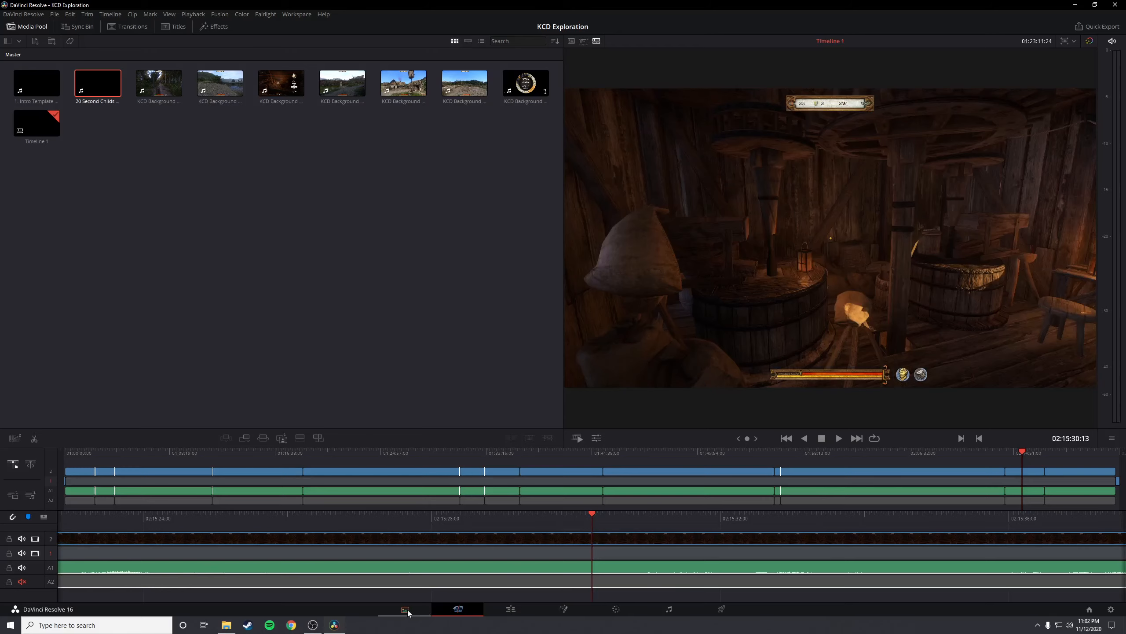
Look over the project's Media, Cut, Color and Fairlight pages, ending on the Fairlight page
left_click(408, 611)
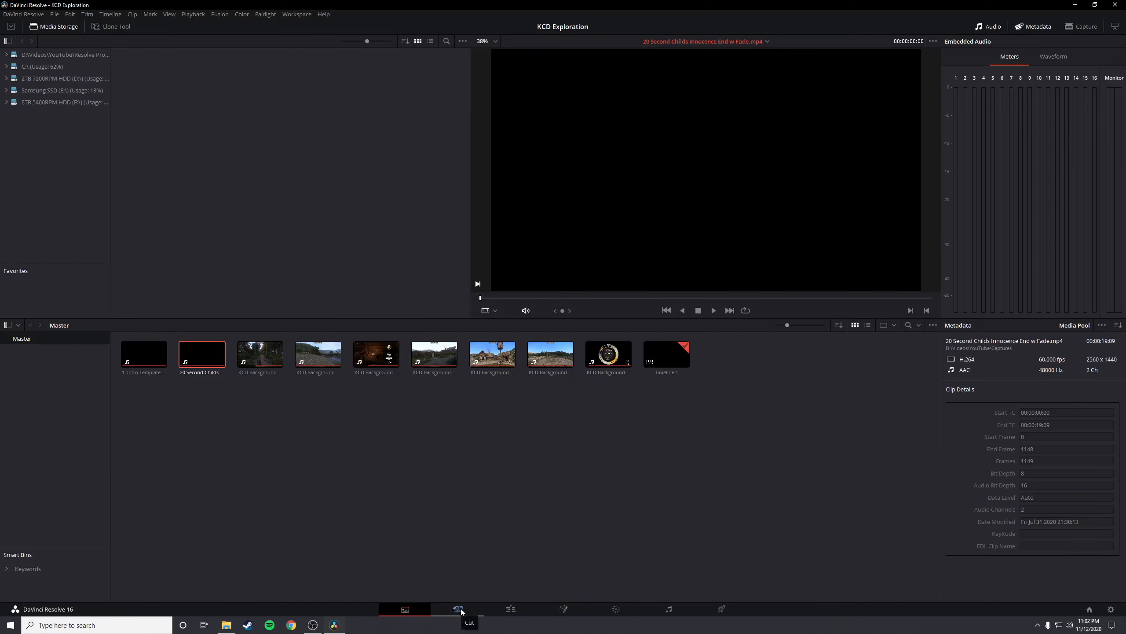
left_click(458, 609)
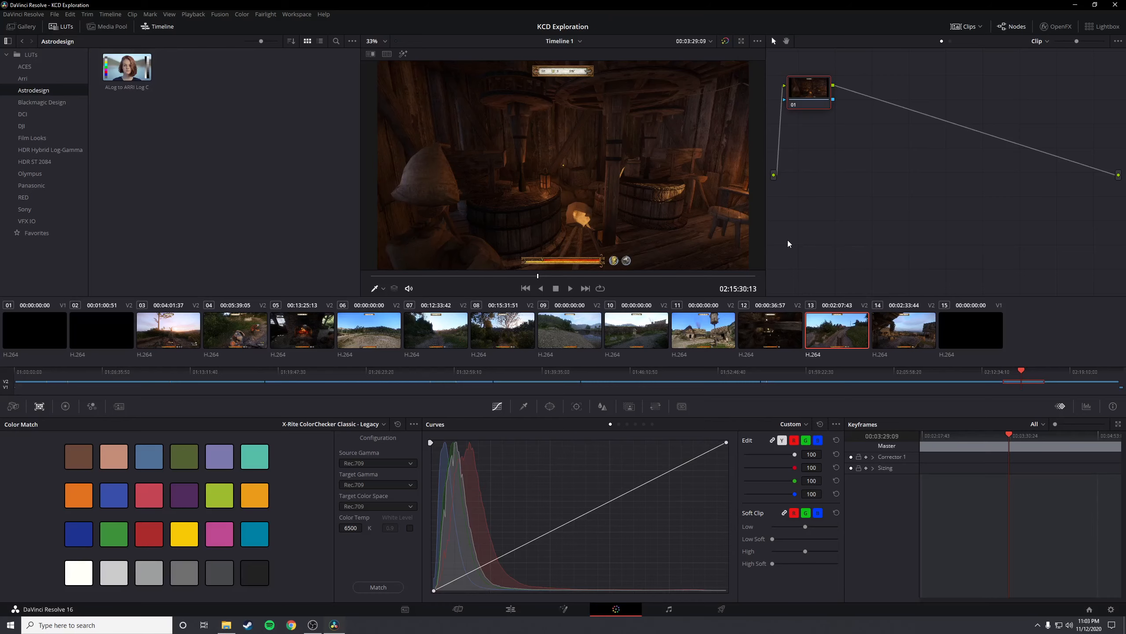
left_click(681, 612)
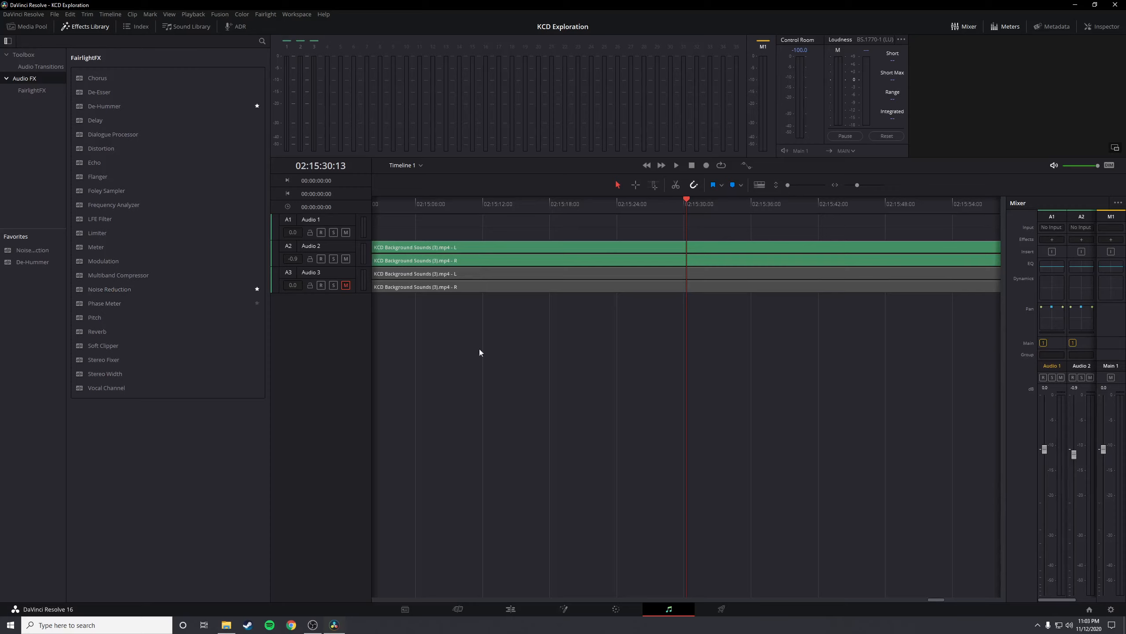
Try the limiter and compressor in the Audio 2 dynamics settings, switch both back off and close the settings
double_click(1082, 283)
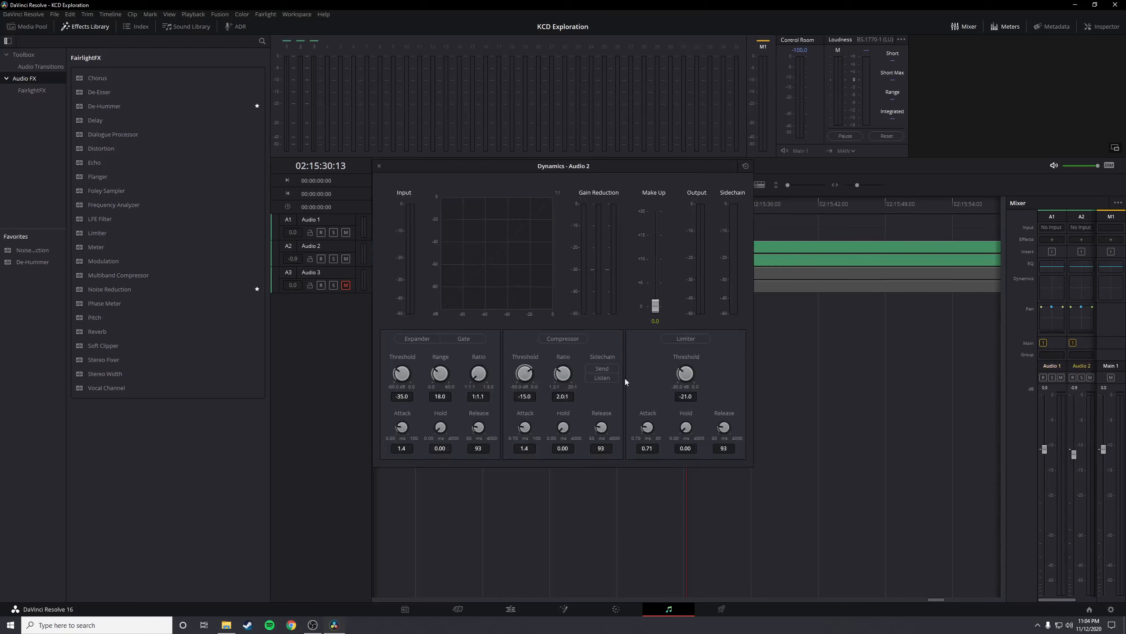
left_click(693, 339)
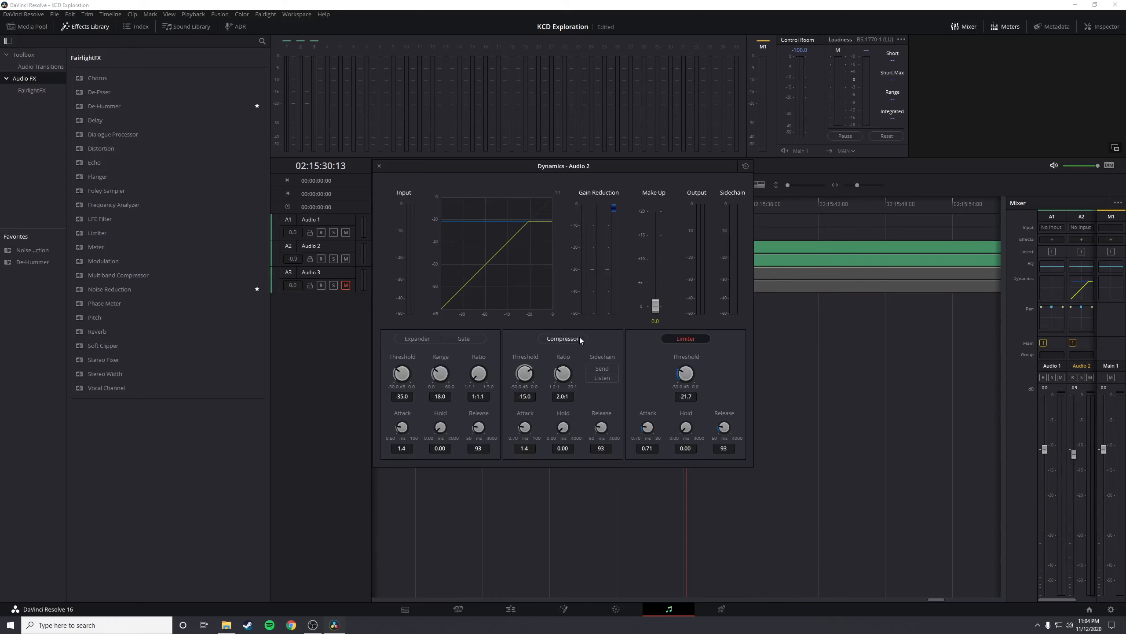
left_click(701, 341)
left_click(548, 335)
left_click(548, 337)
left_click(379, 165)
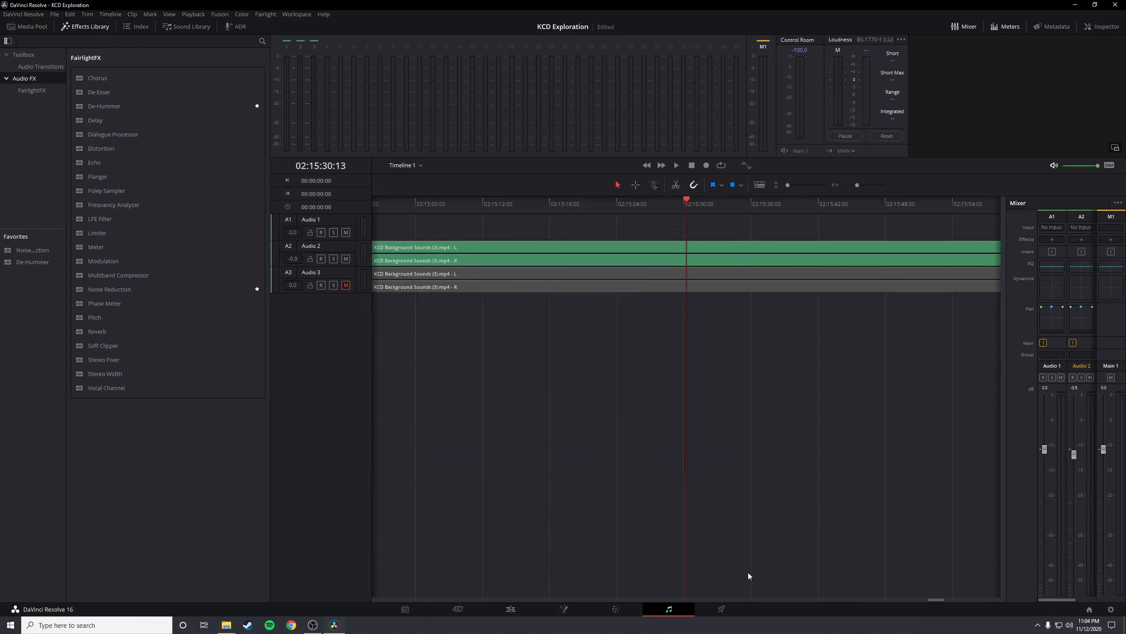
On the Deliver page, examine the 1440p60fps MP4 preset's video settings, including the advanced ones, and its audio export settings
left_click(720, 609)
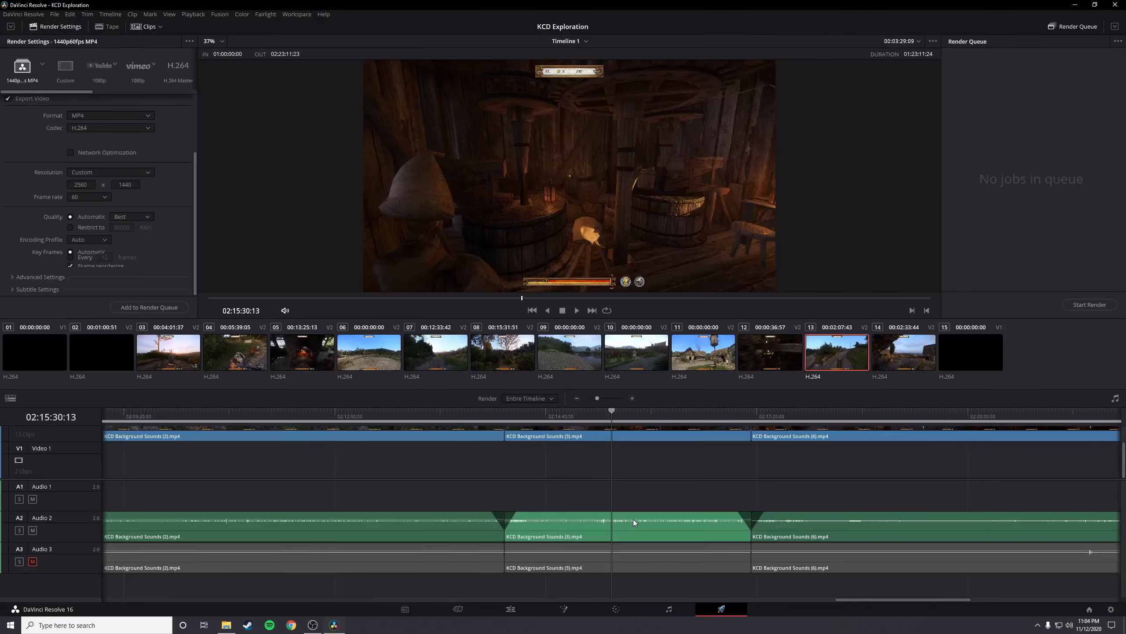
scroll(191, 198, "down", 1)
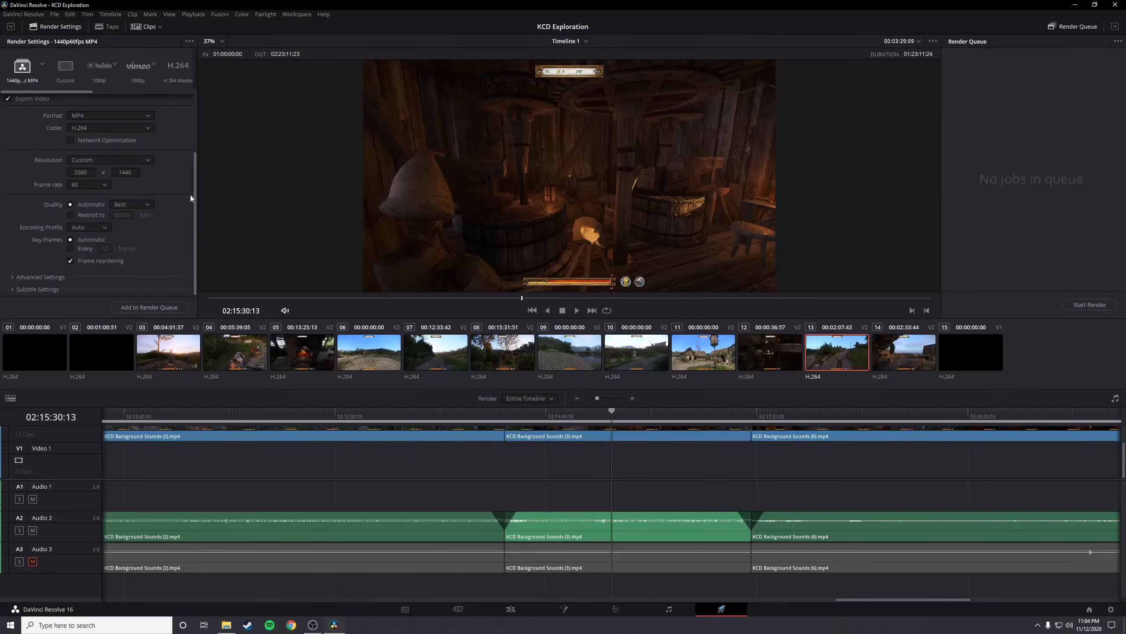
mouse_move(196, 207)
left_mouse_down()
mouse_move(194, 127)
mouse_move(189, 223)
left_mouse_up()
left_click(20, 278)
scroll(18, 265, "down", 10)
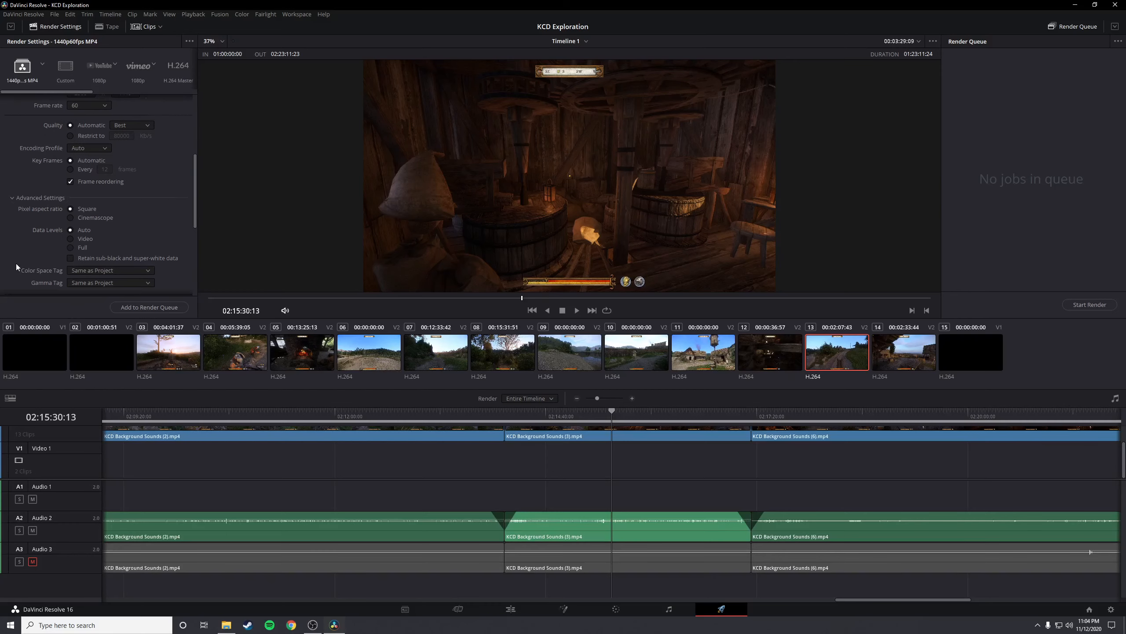
scroll(15, 263, "down", 2)
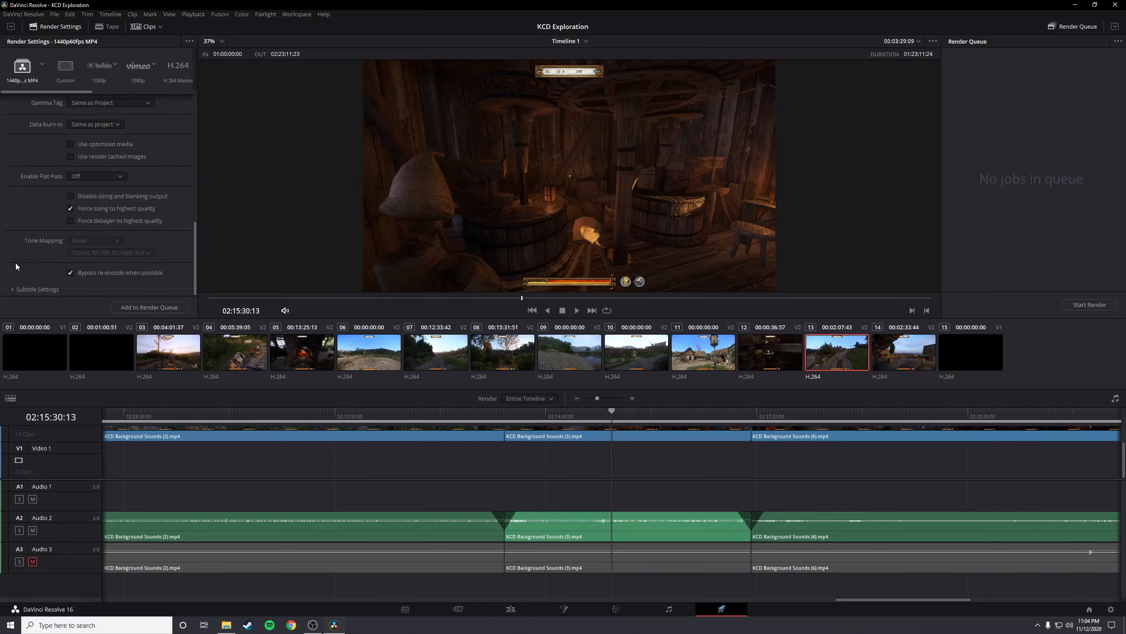
scroll(24, 284, "up", 15)
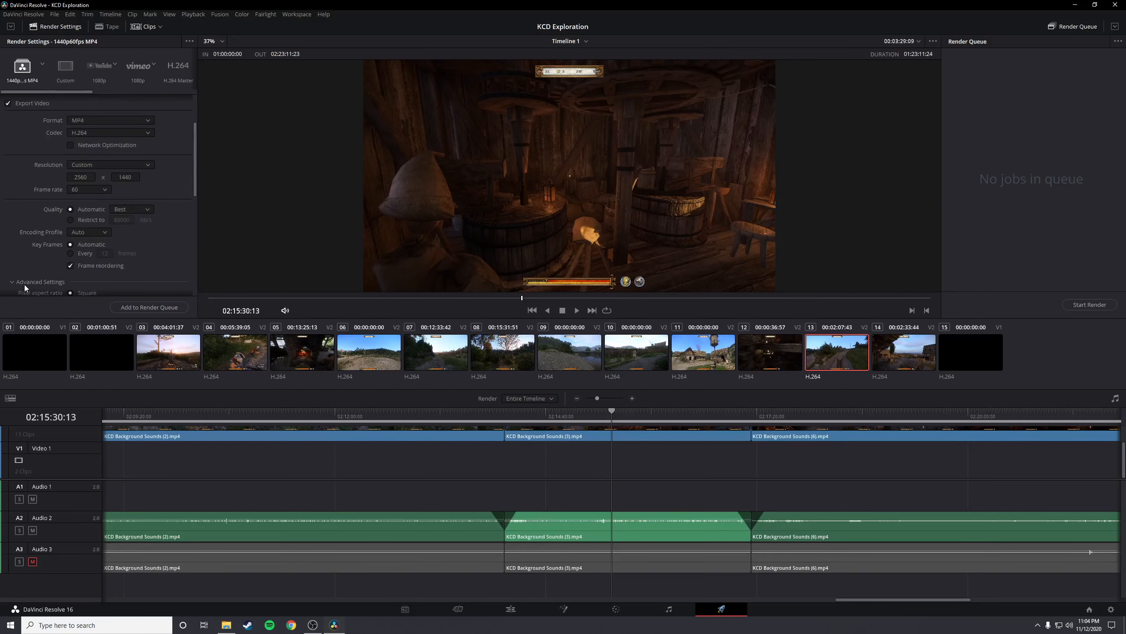
left_click(96, 137)
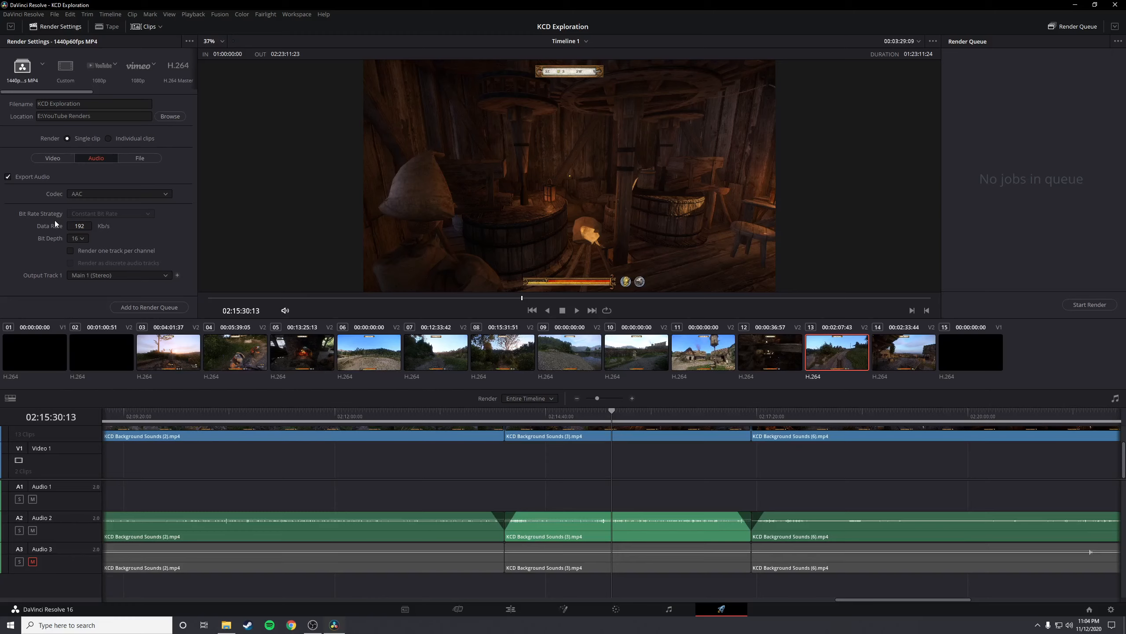
Add the KCD Exploration timeline to the render queue and start rendering it
left_click(156, 307)
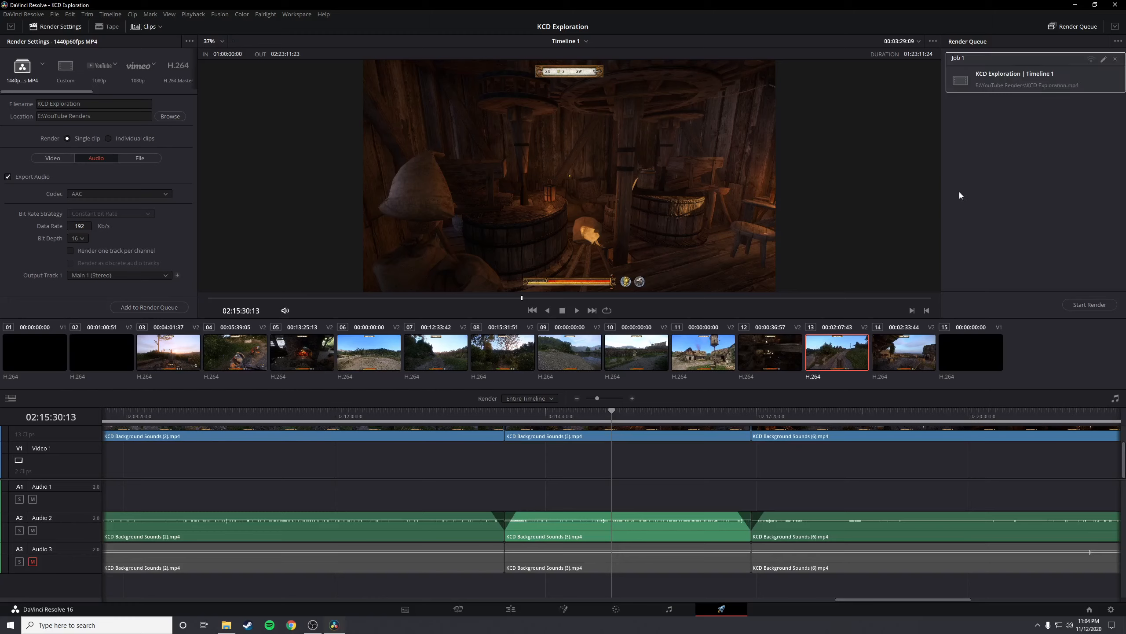
left_click(1088, 304)
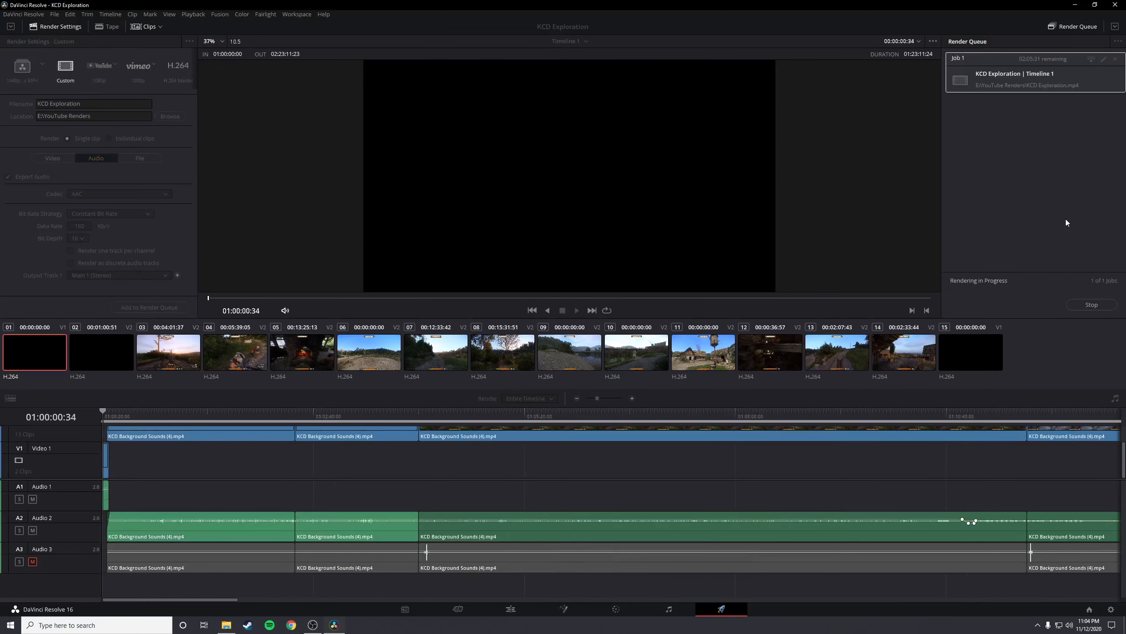